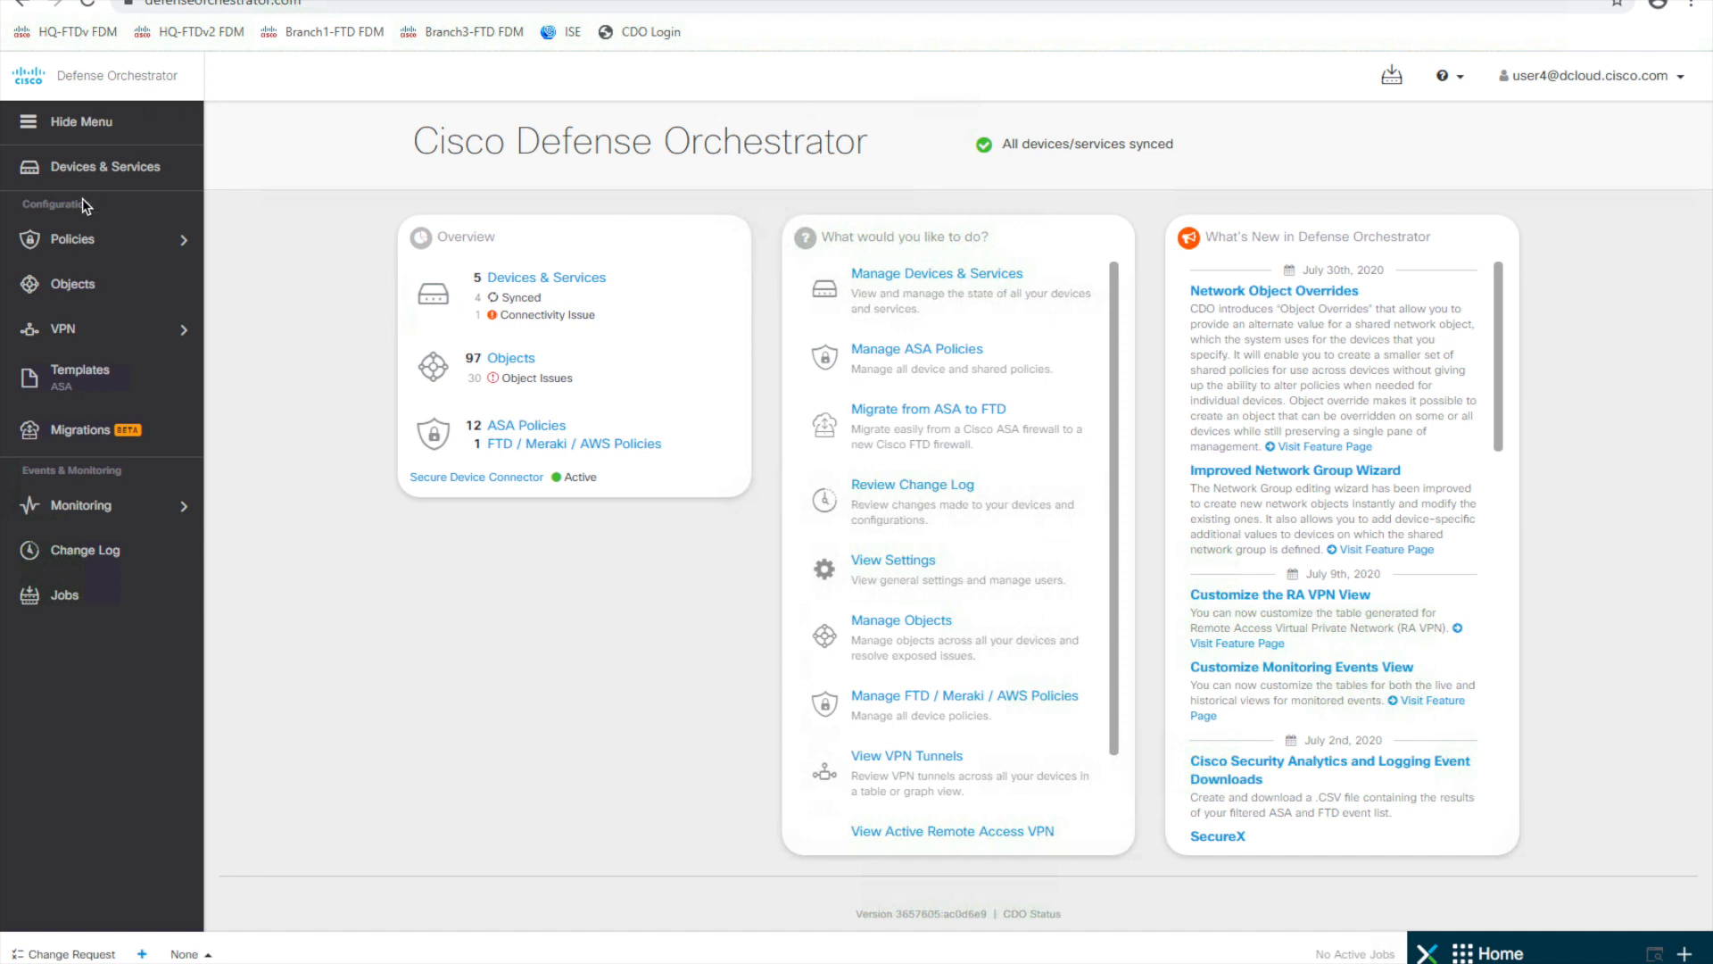
- Open the ASA access policies and display the rules of the inside_access_in policy for Branch1-ASAv
mouse_move(97, 241)
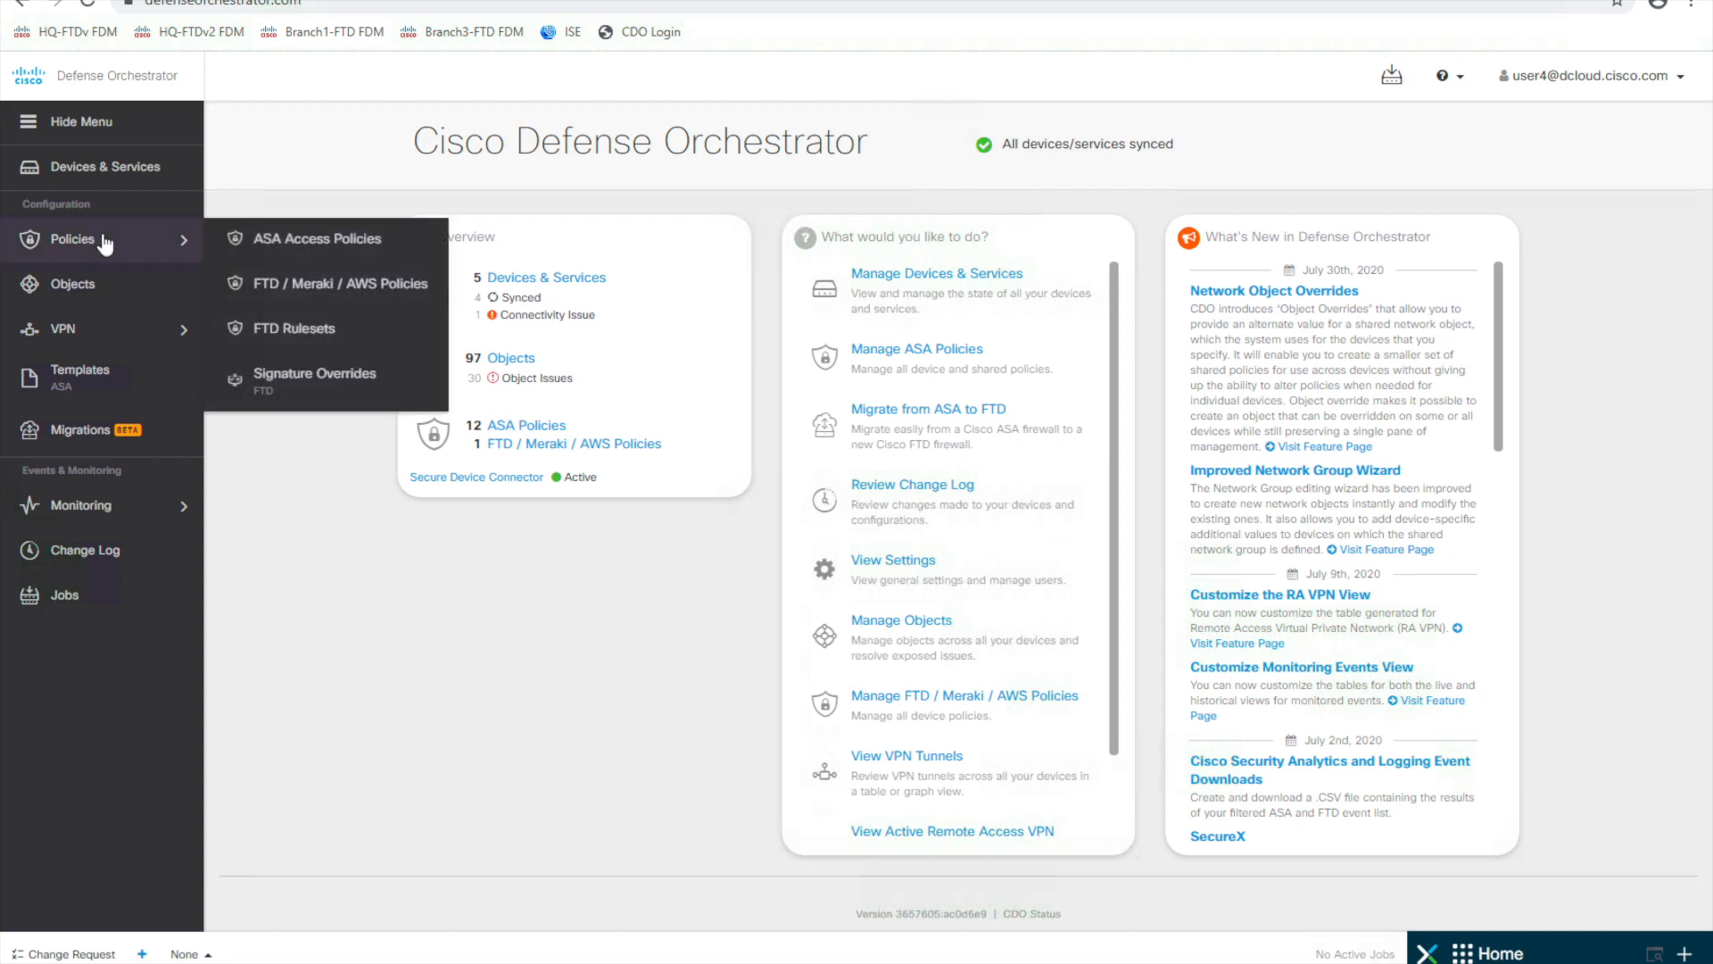
click(236, 241)
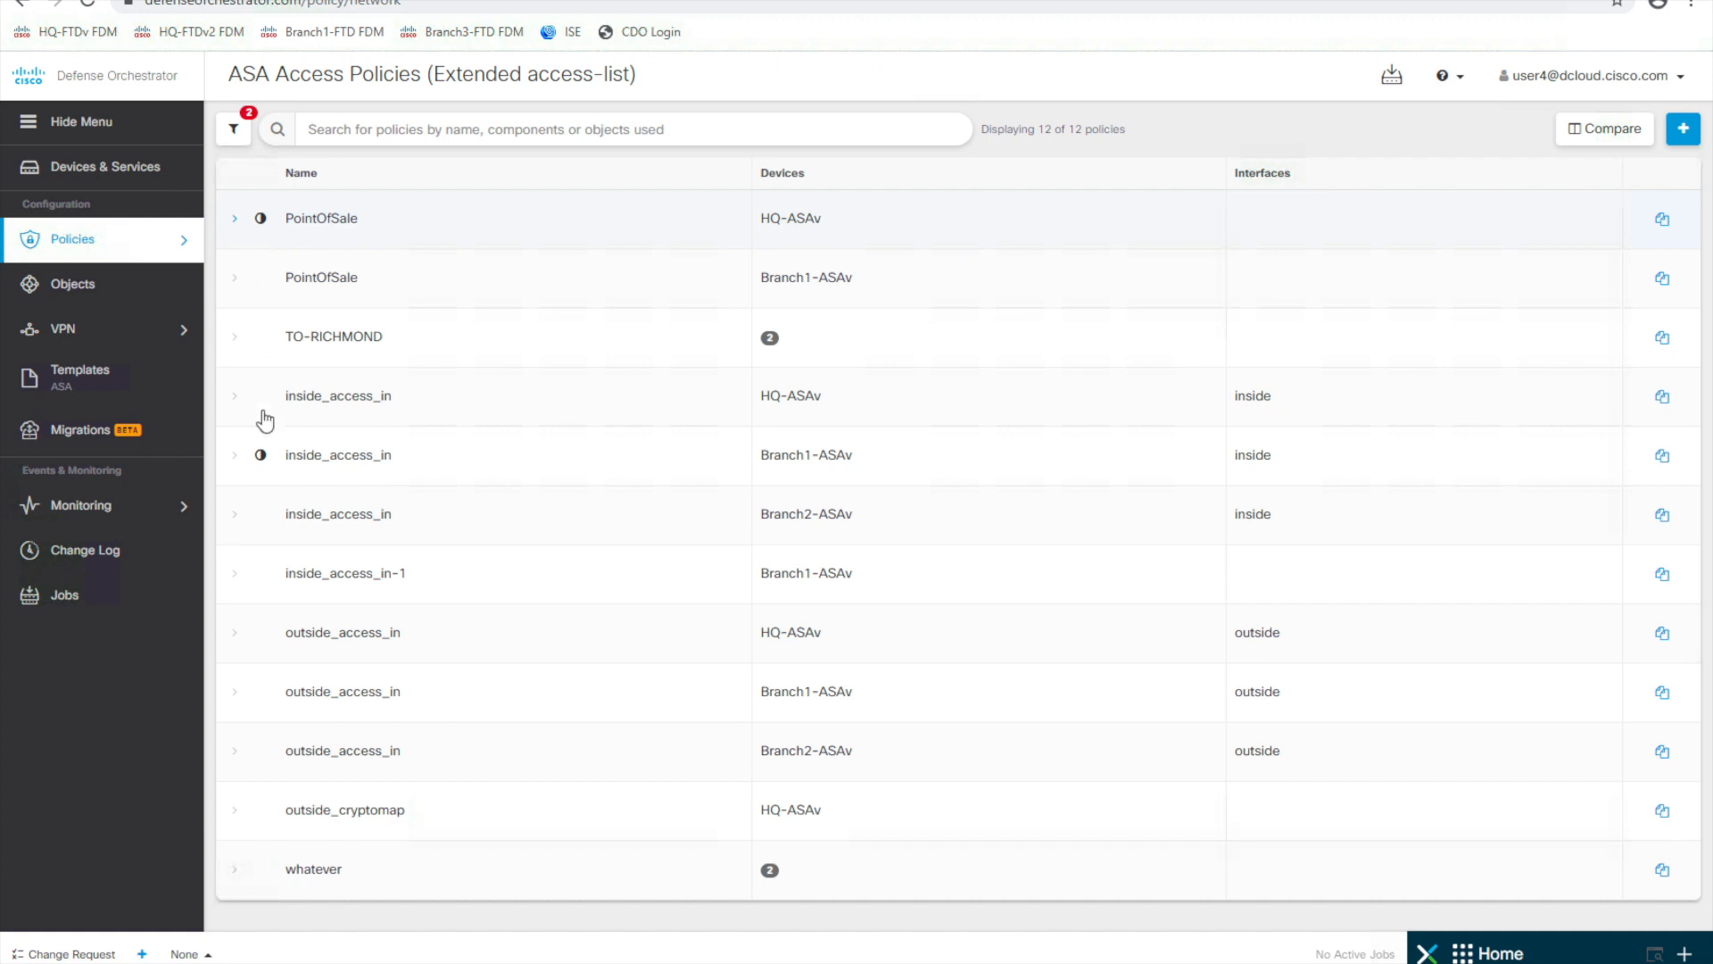
click(474, 463)
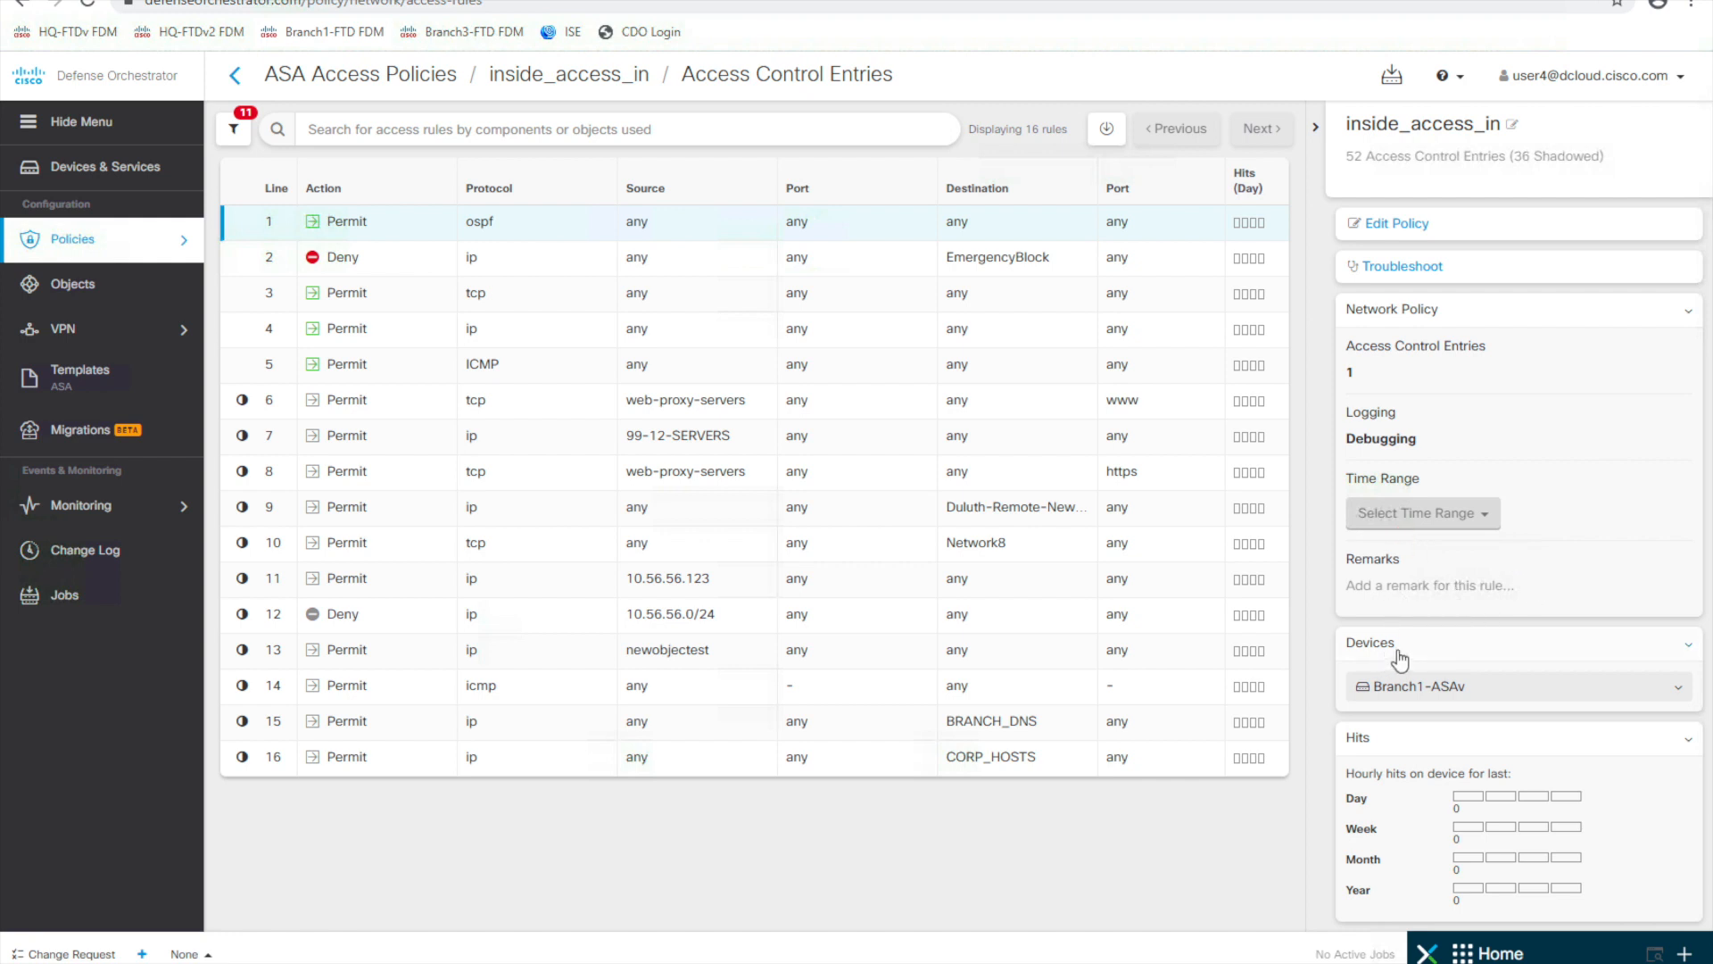
- Expand the Branch1-ASAv device entry of the policy and review its interface, direction and hourly hits
click(1680, 695)
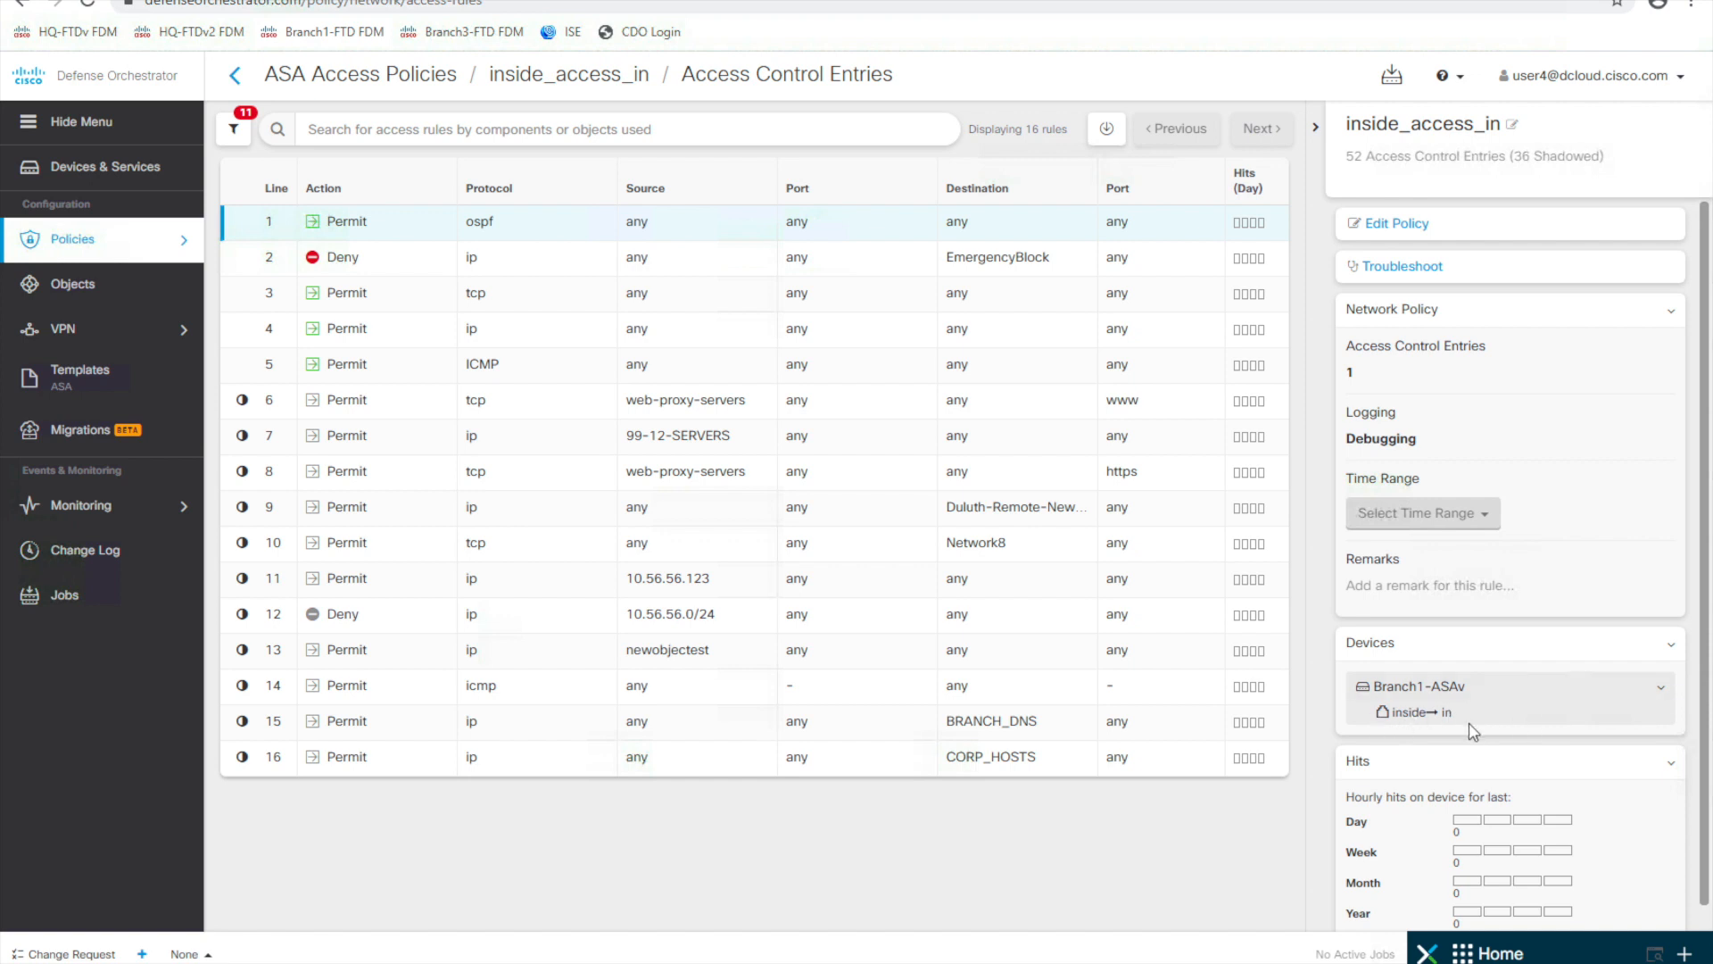
scroll(1422, 792, down, 1)
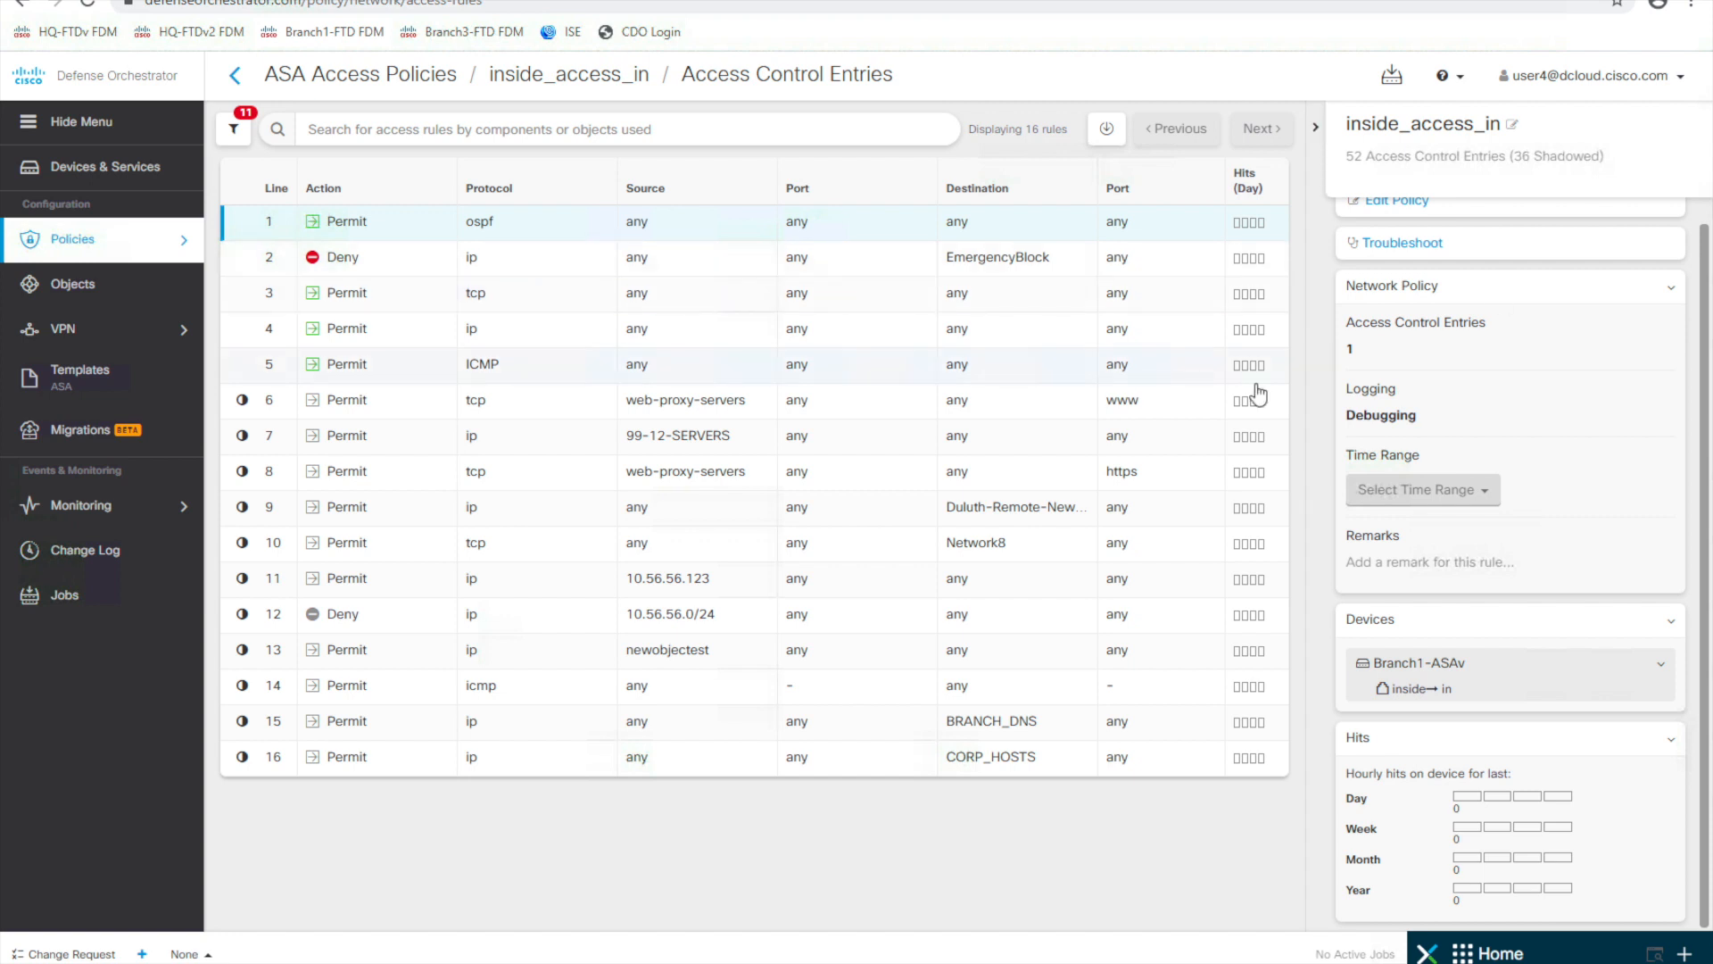
scroll(1506, 406, up, 1)
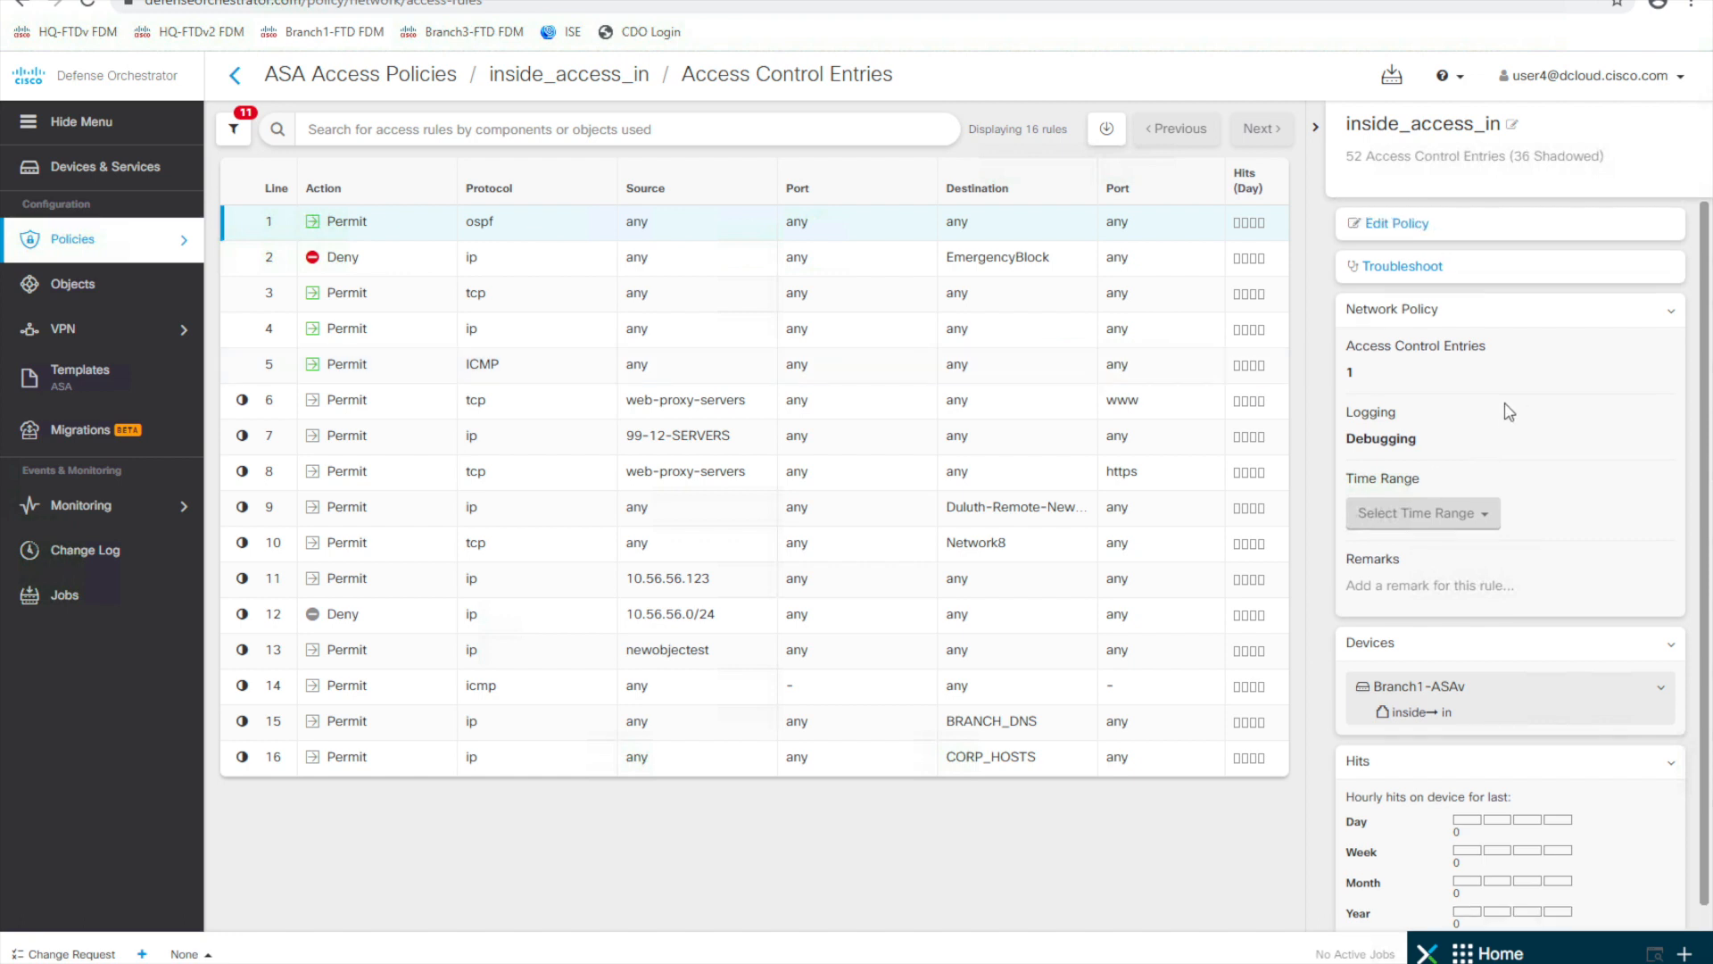
scroll(1506, 411, up, 1)
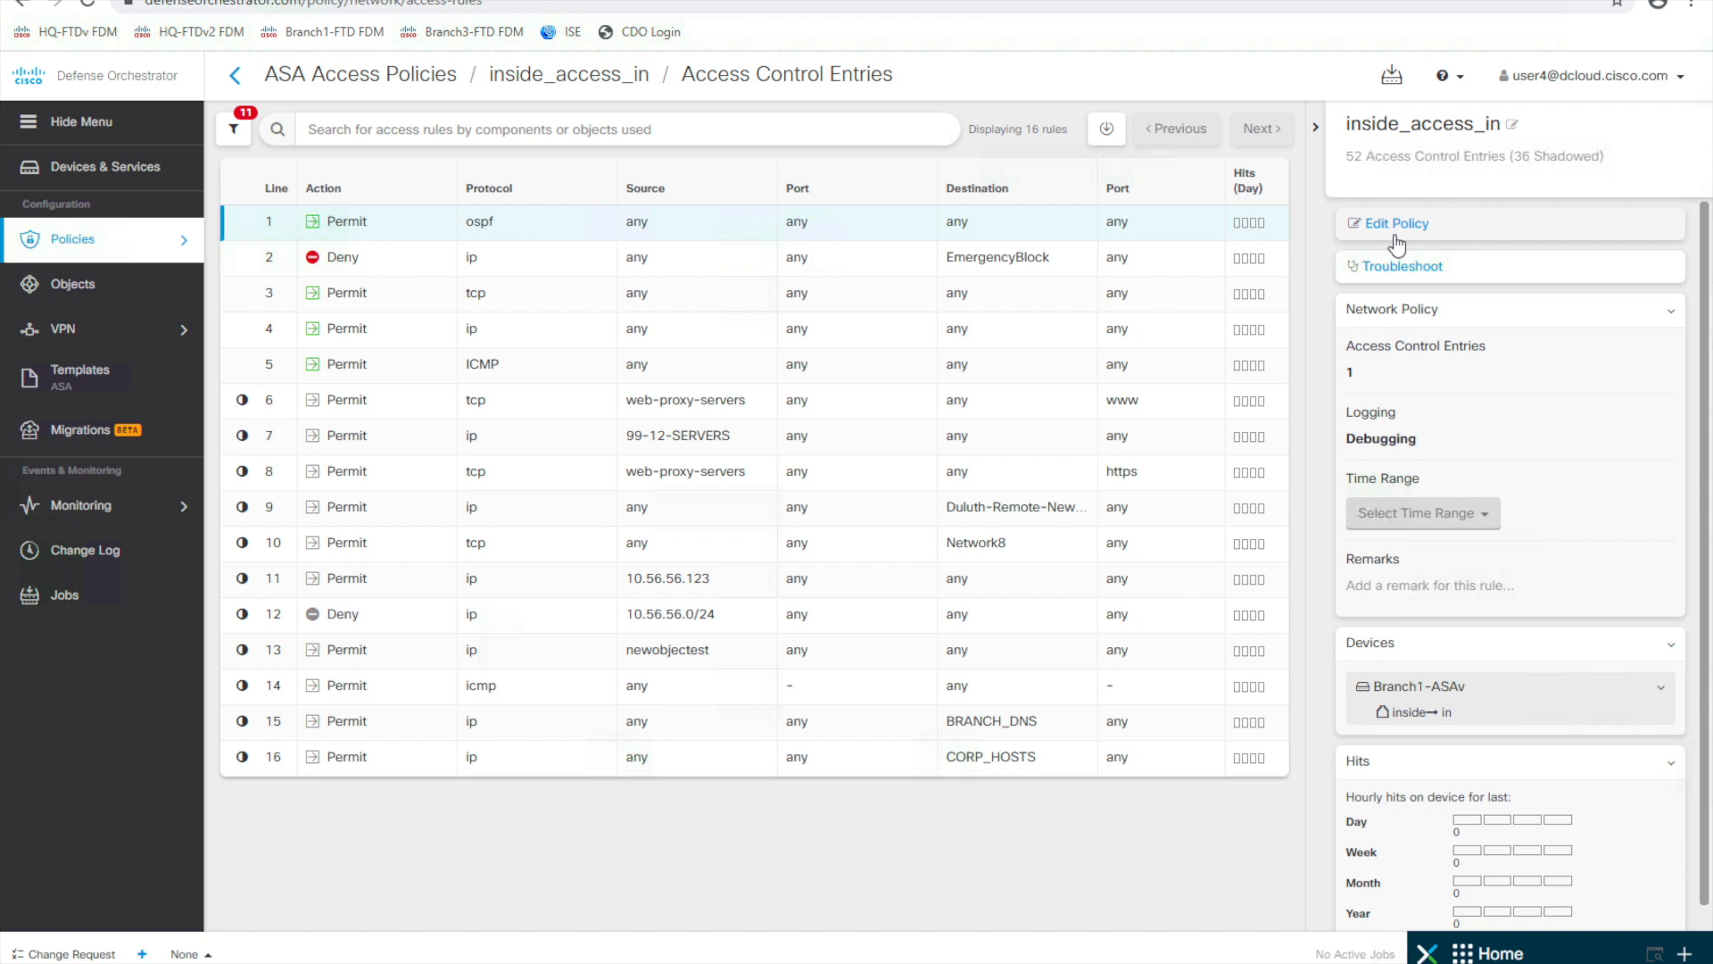
- Inspect the shadowed web-proxy-servers rule on line 6, the cause of its shadowing, and the tcp rule on line 3
click(423, 416)
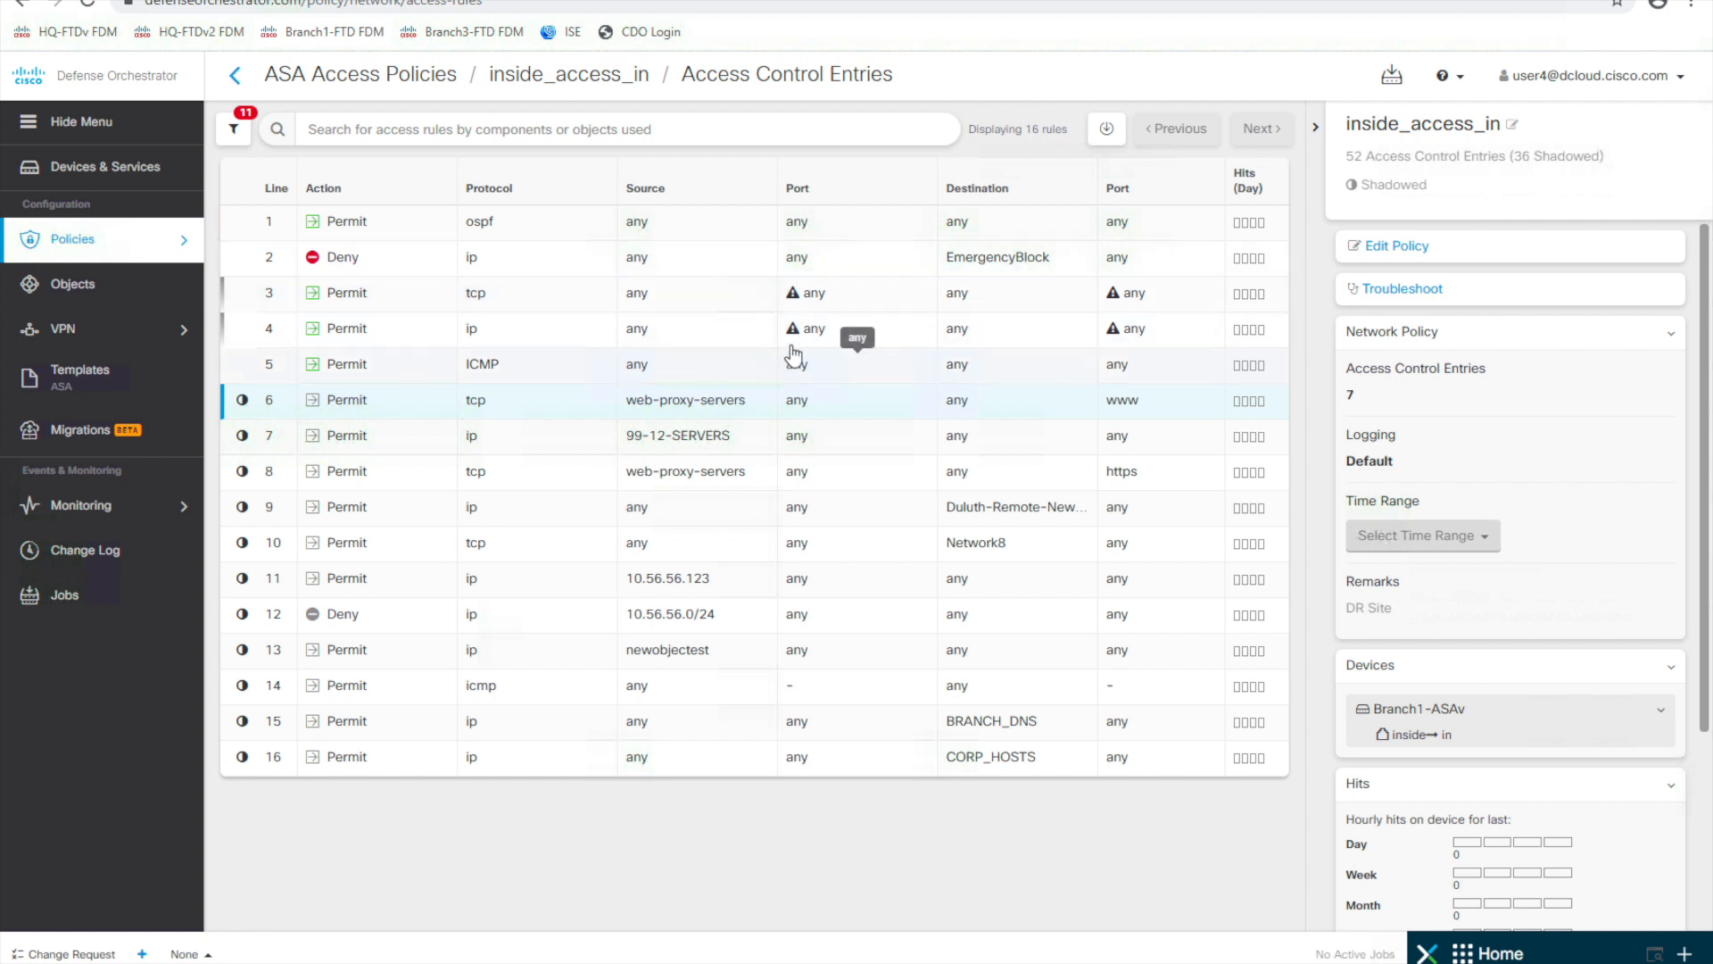
mouse_move(799, 299)
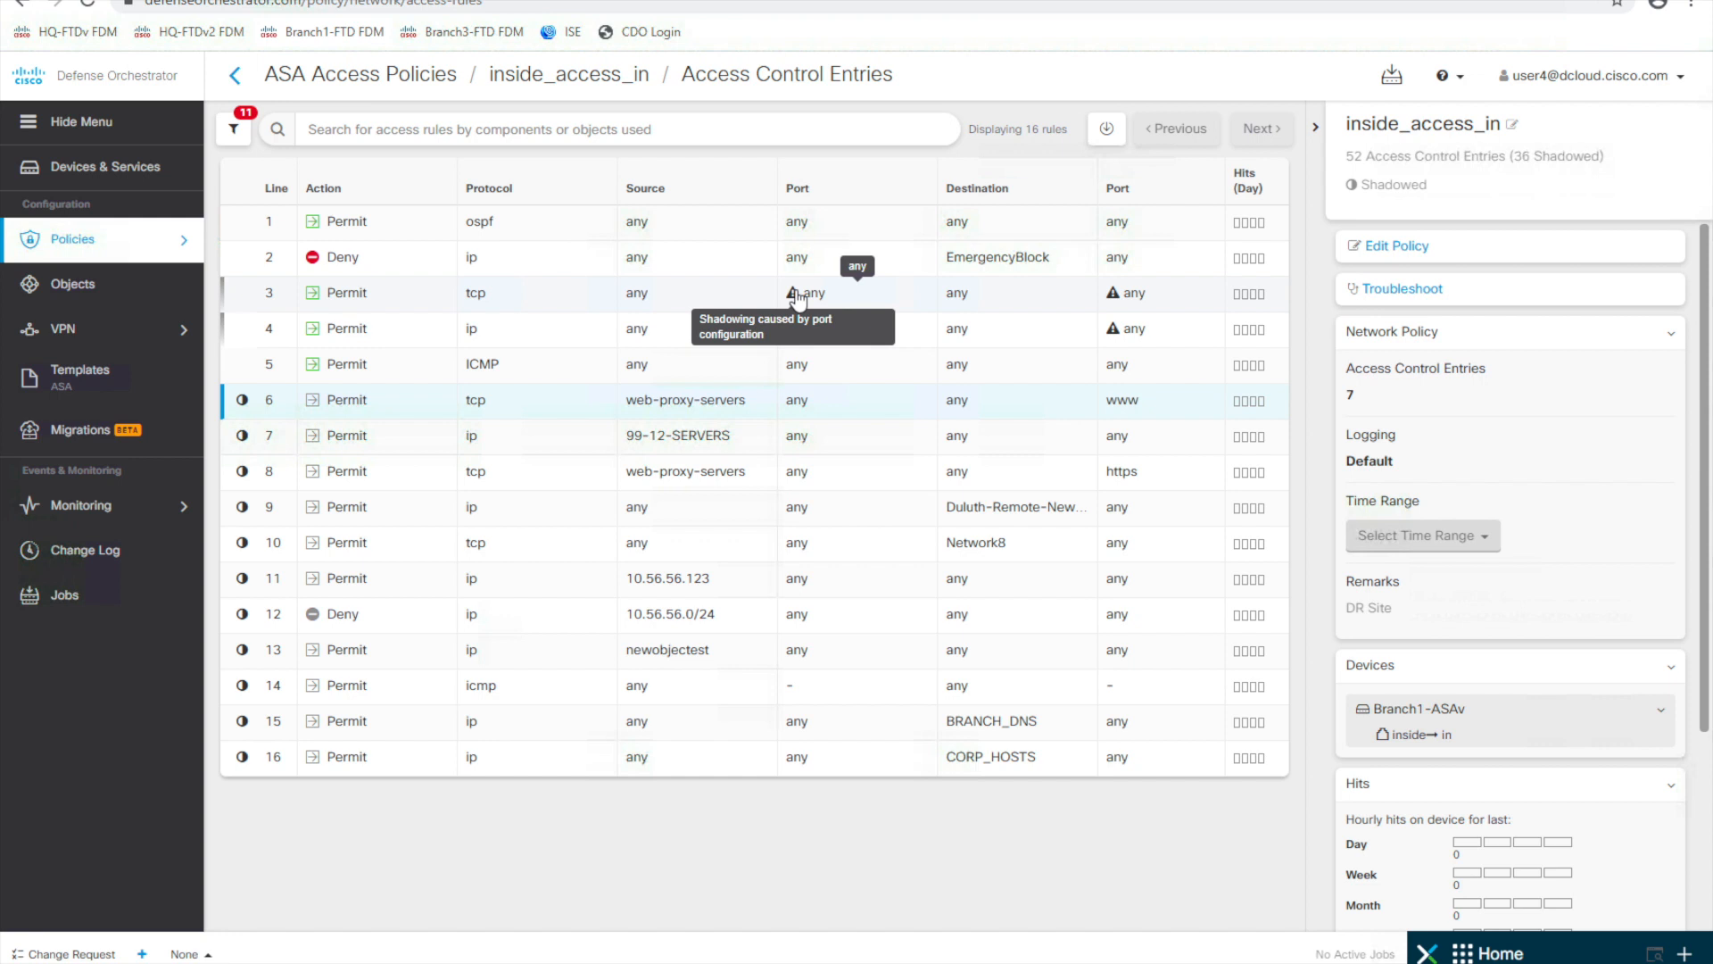
click(417, 308)
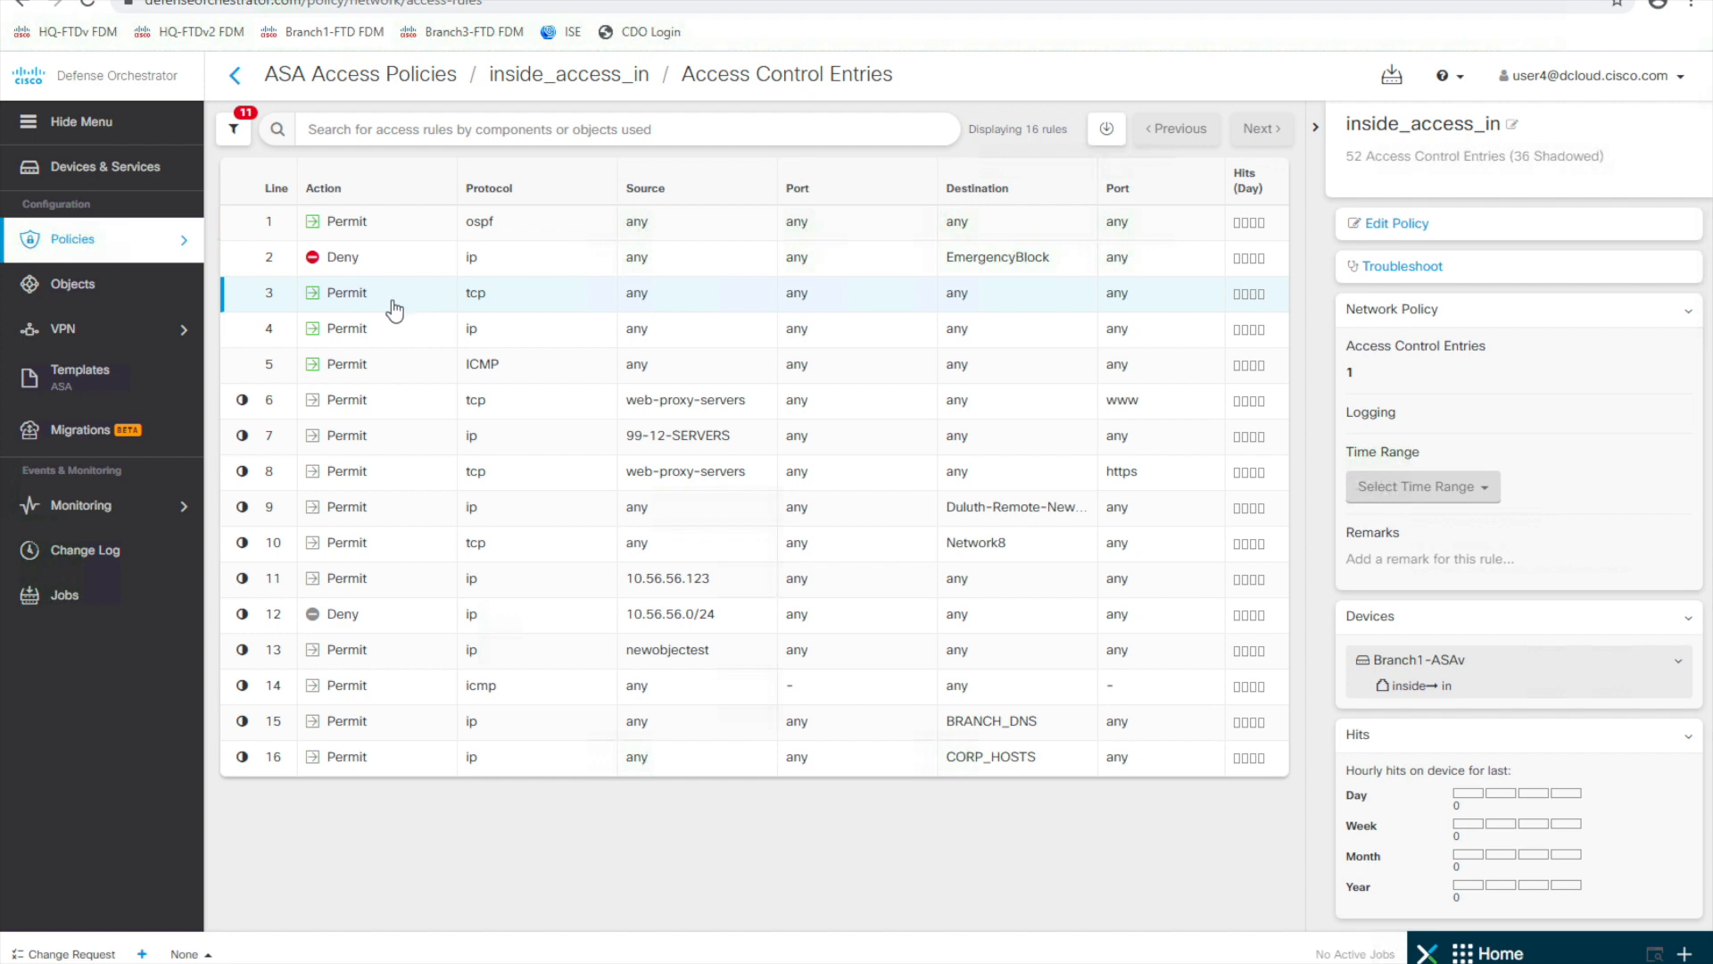
- Examine the line 6 rule's details, expanding the web-proxy-servers object and the line 3 entry that shadows it
click(436, 416)
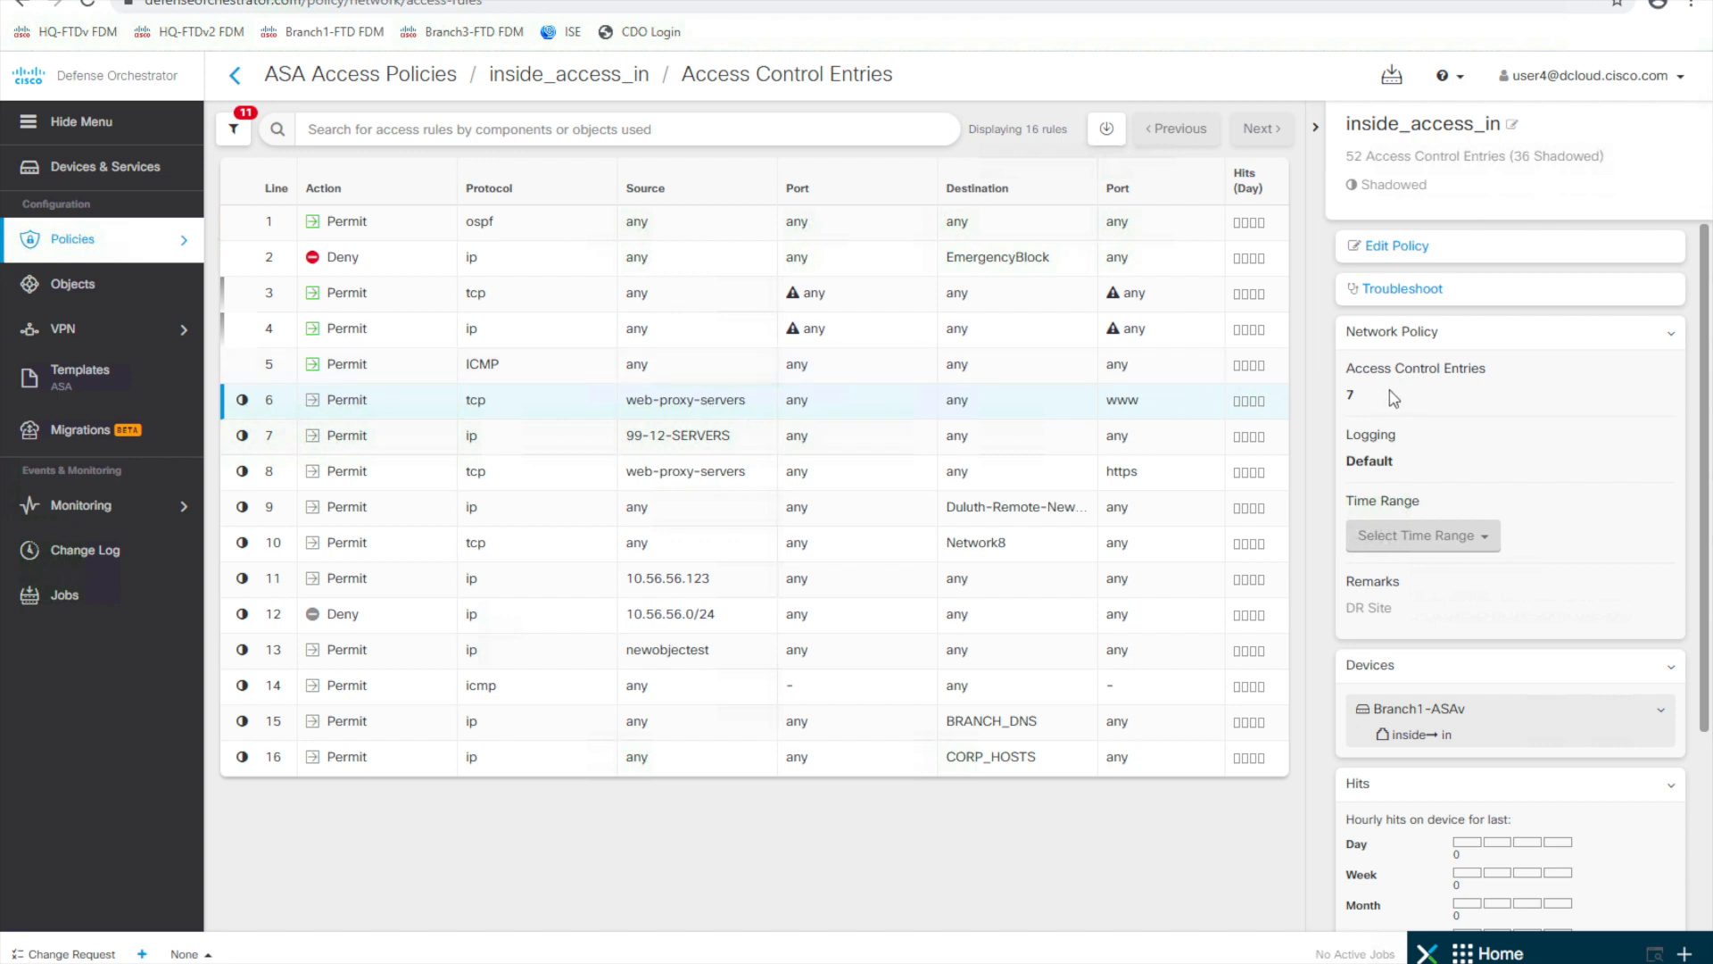
scroll(1473, 616, down, 3)
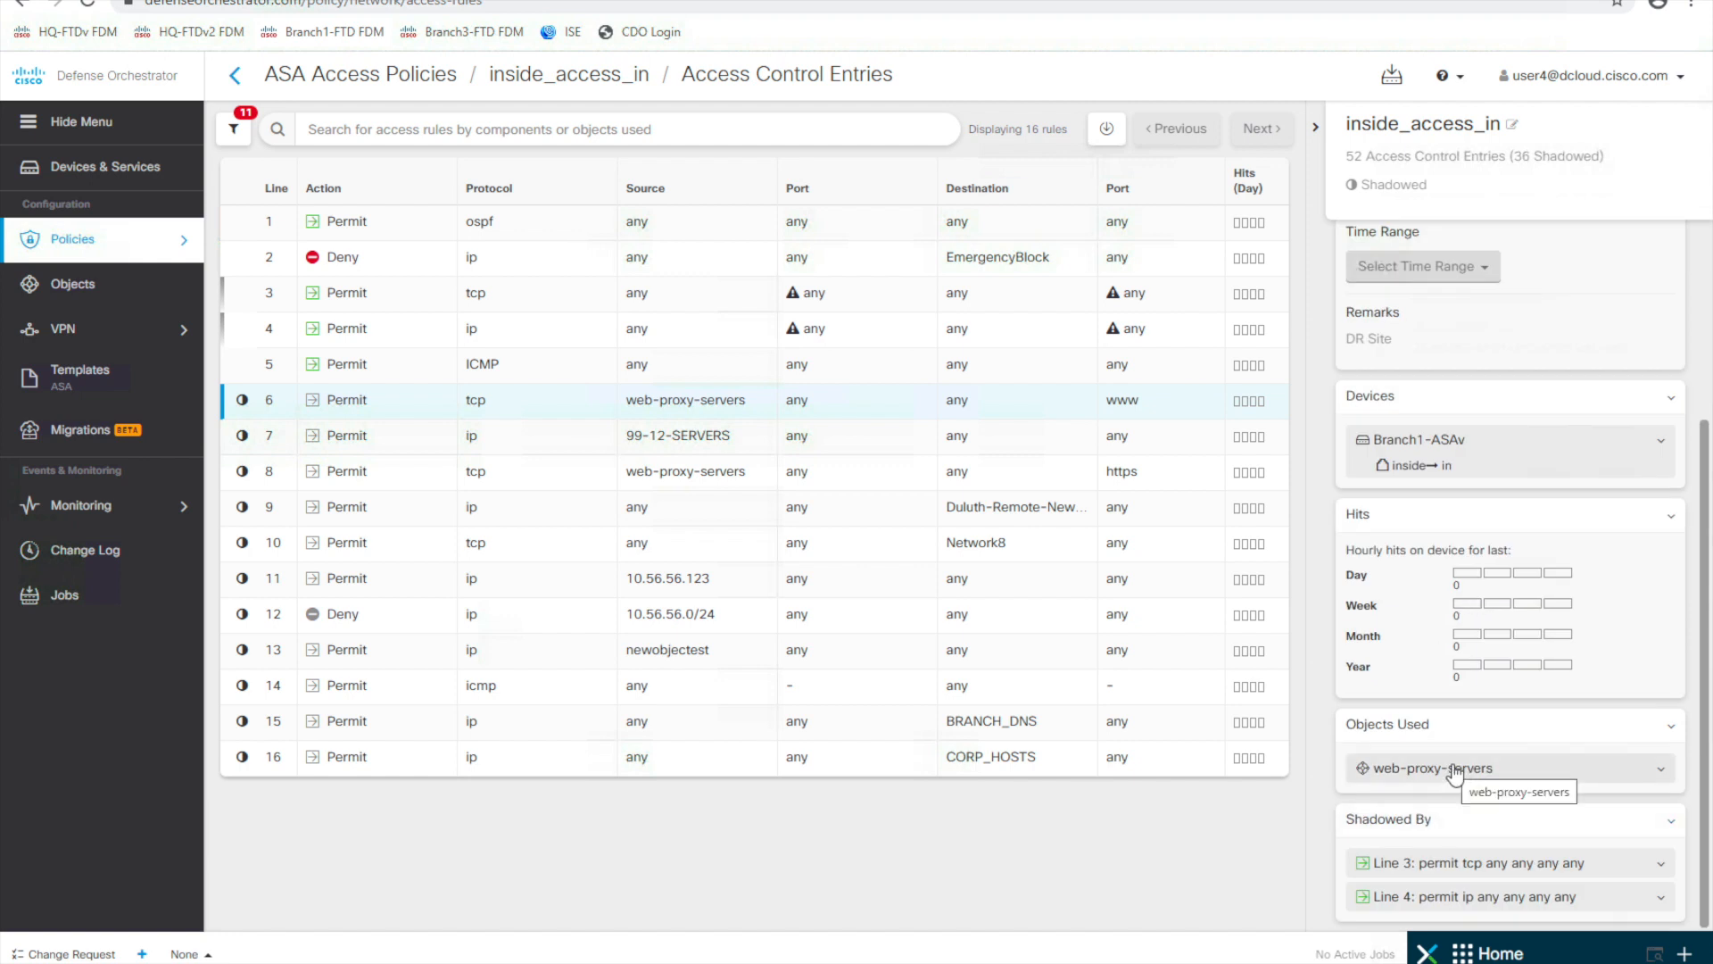
click(1642, 771)
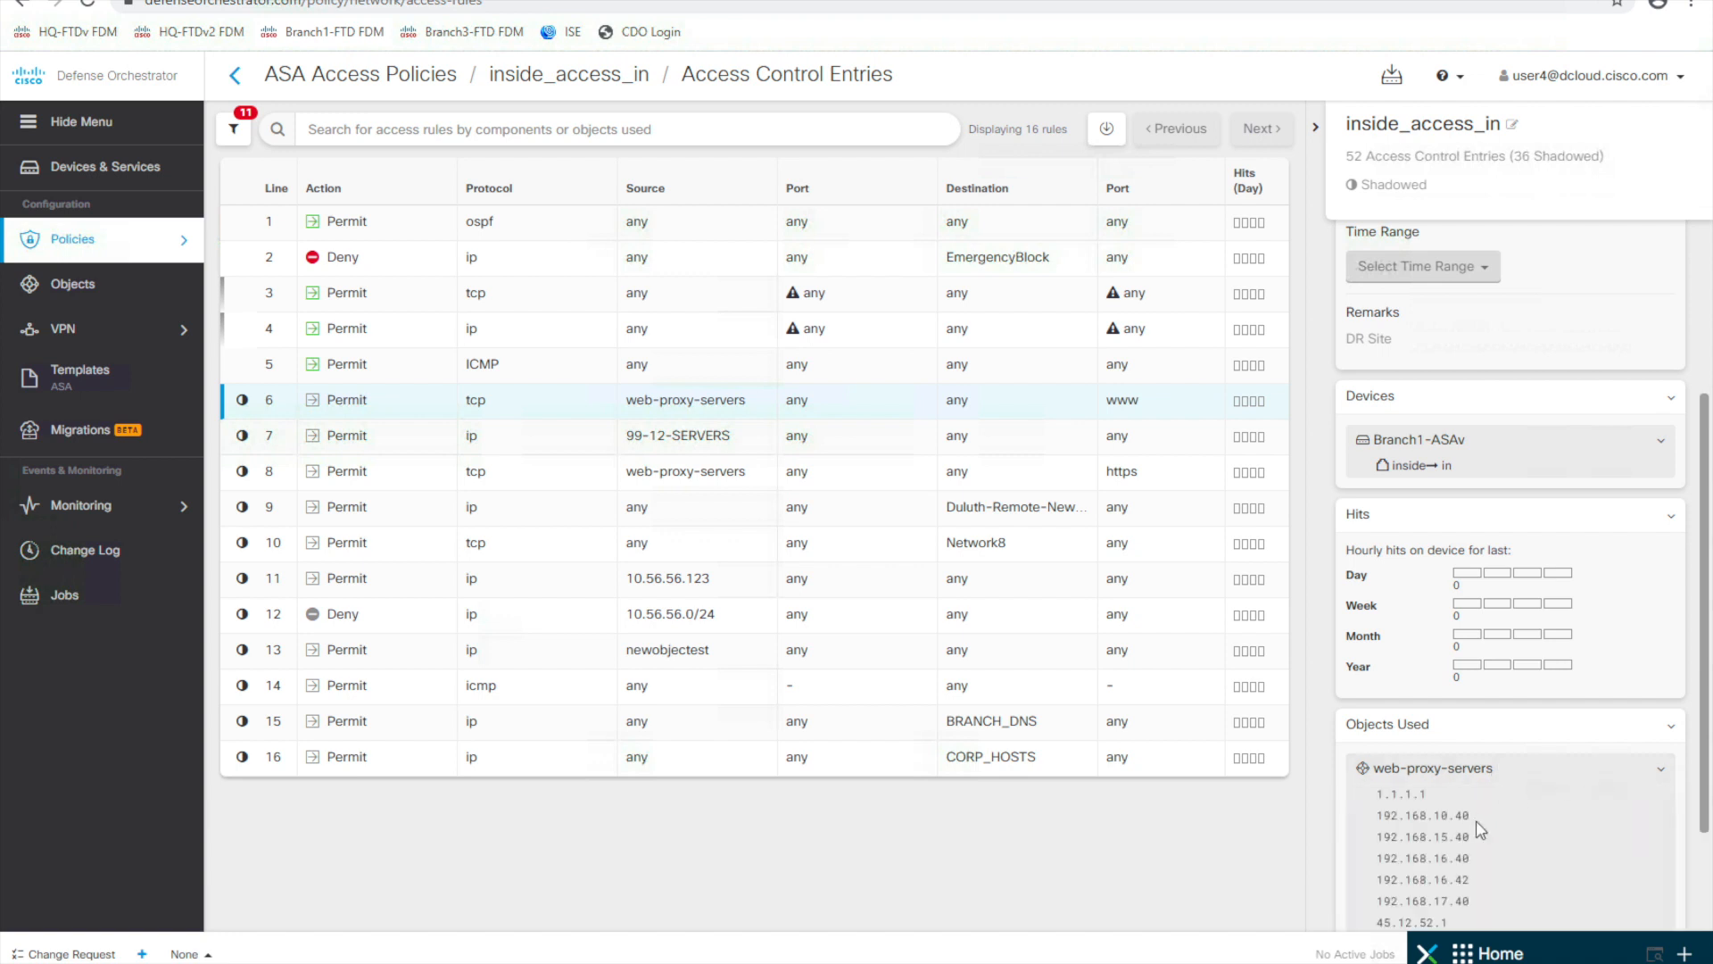
scroll(1481, 829, down, 2)
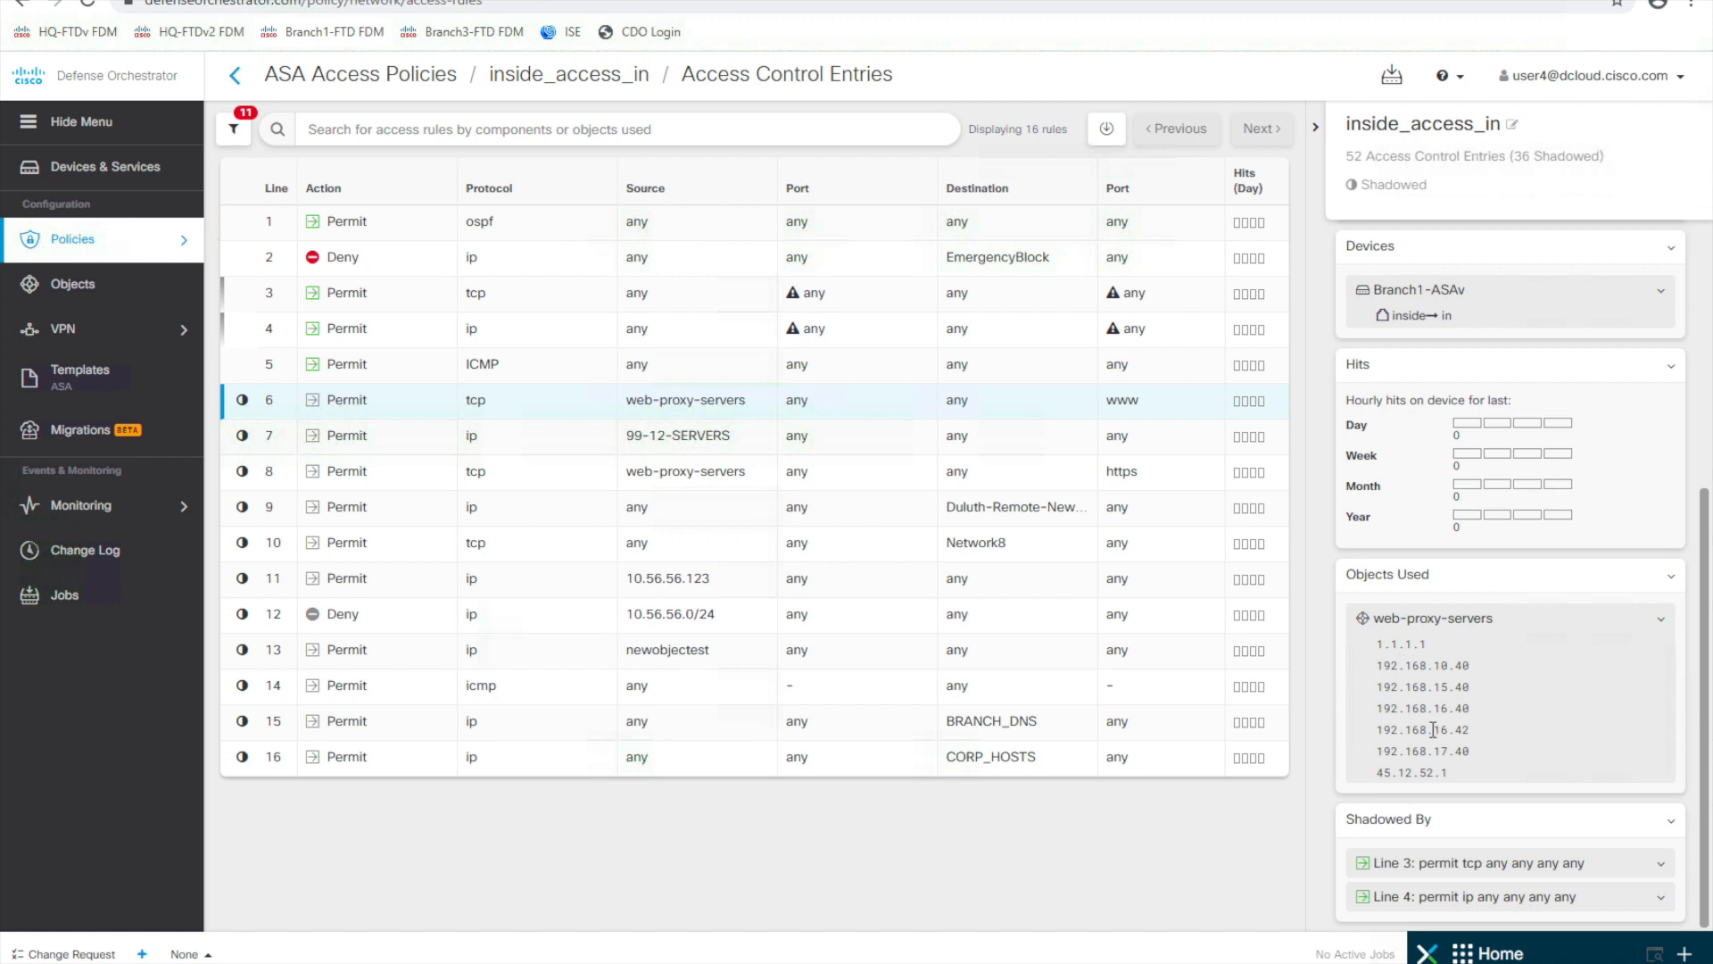
click(1626, 864)
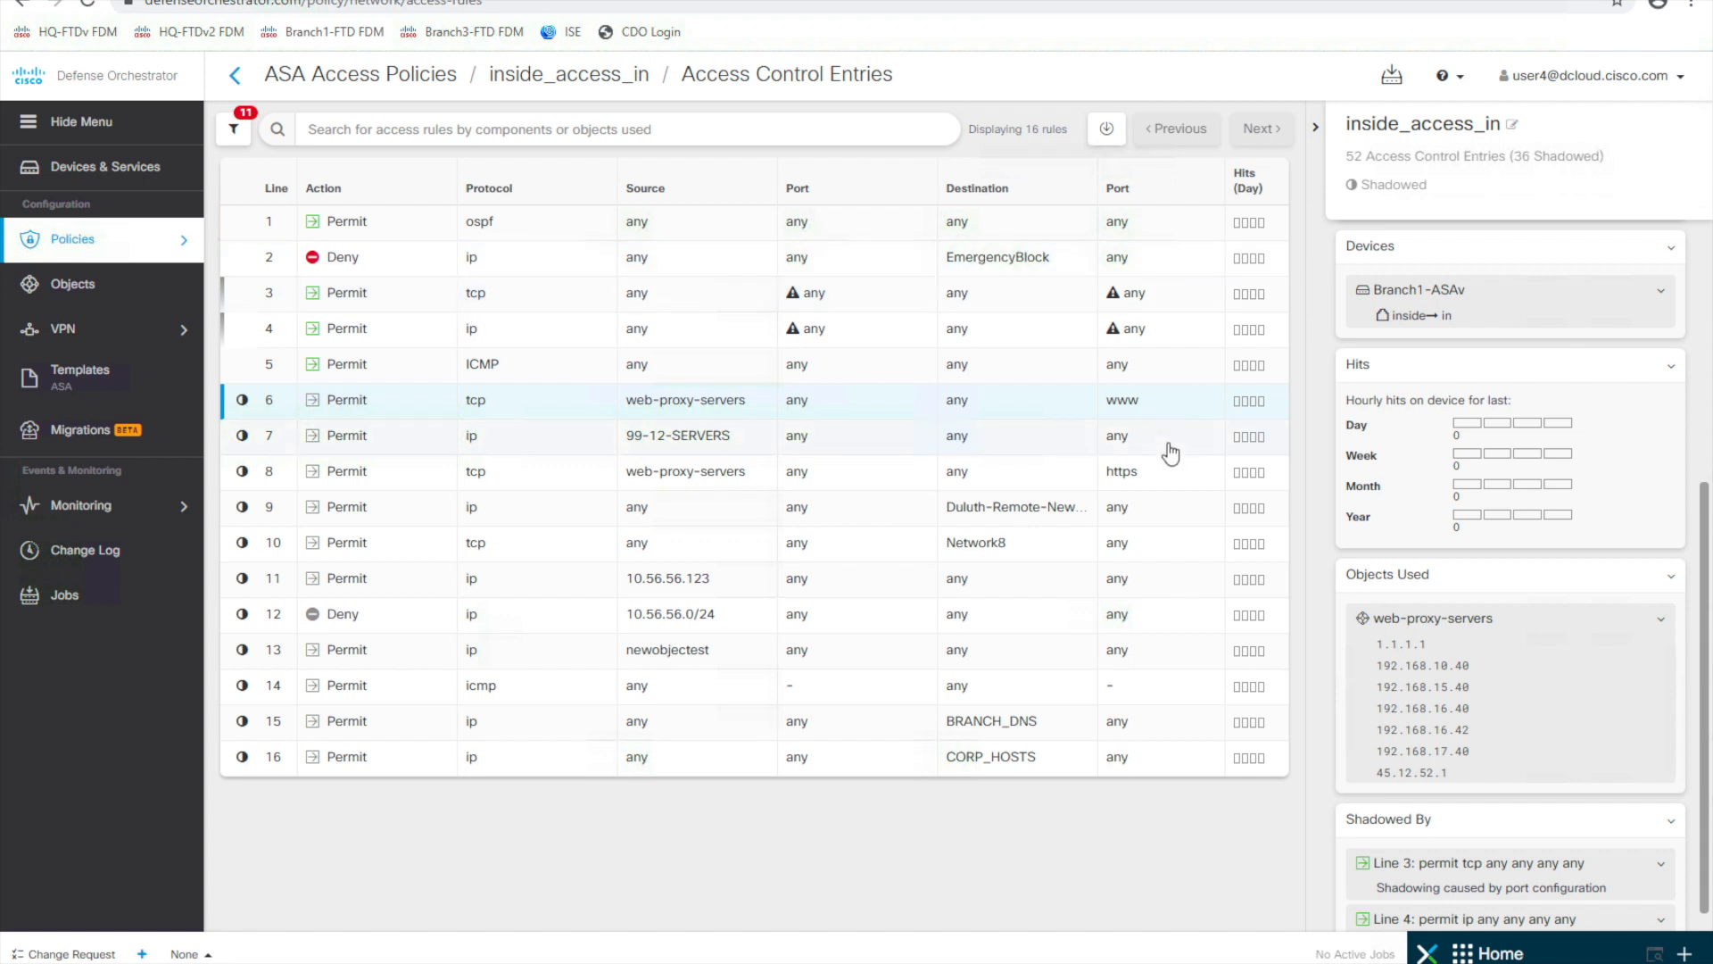
scroll(1471, 362, up, 5)
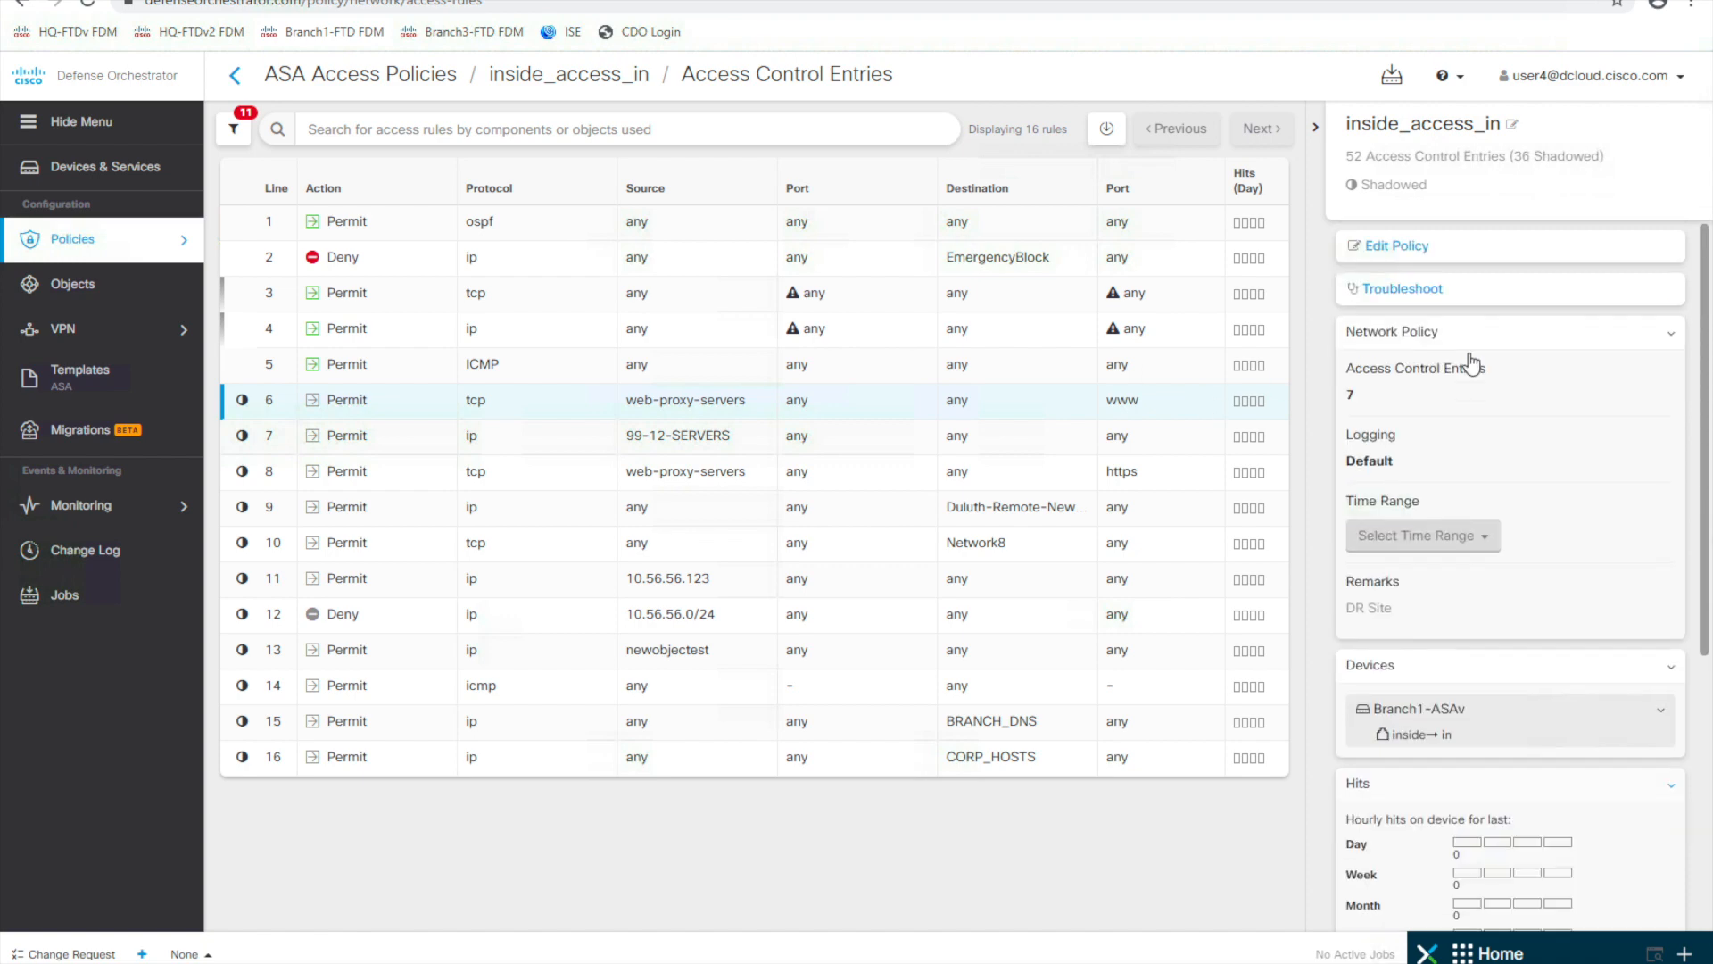
- Delete the permit tcp and permit ip any-to-any rules on lines 3 and 4, and save the policy to Branch1-ASAv
click(1400, 246)
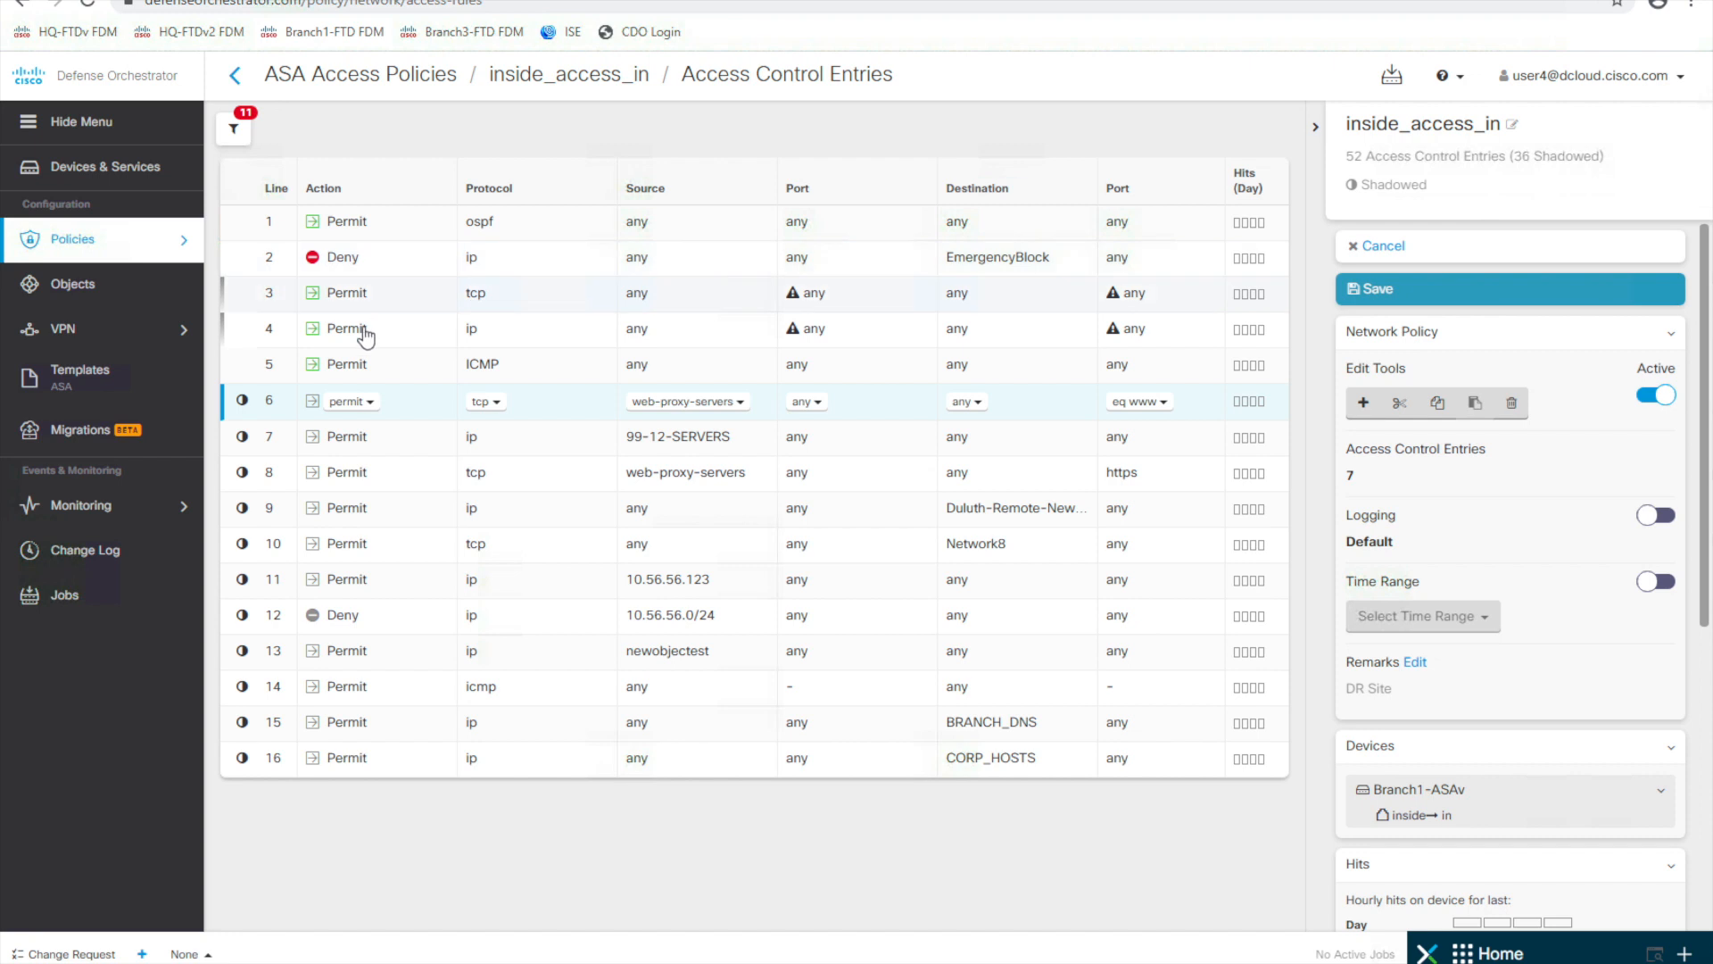
click(422, 309)
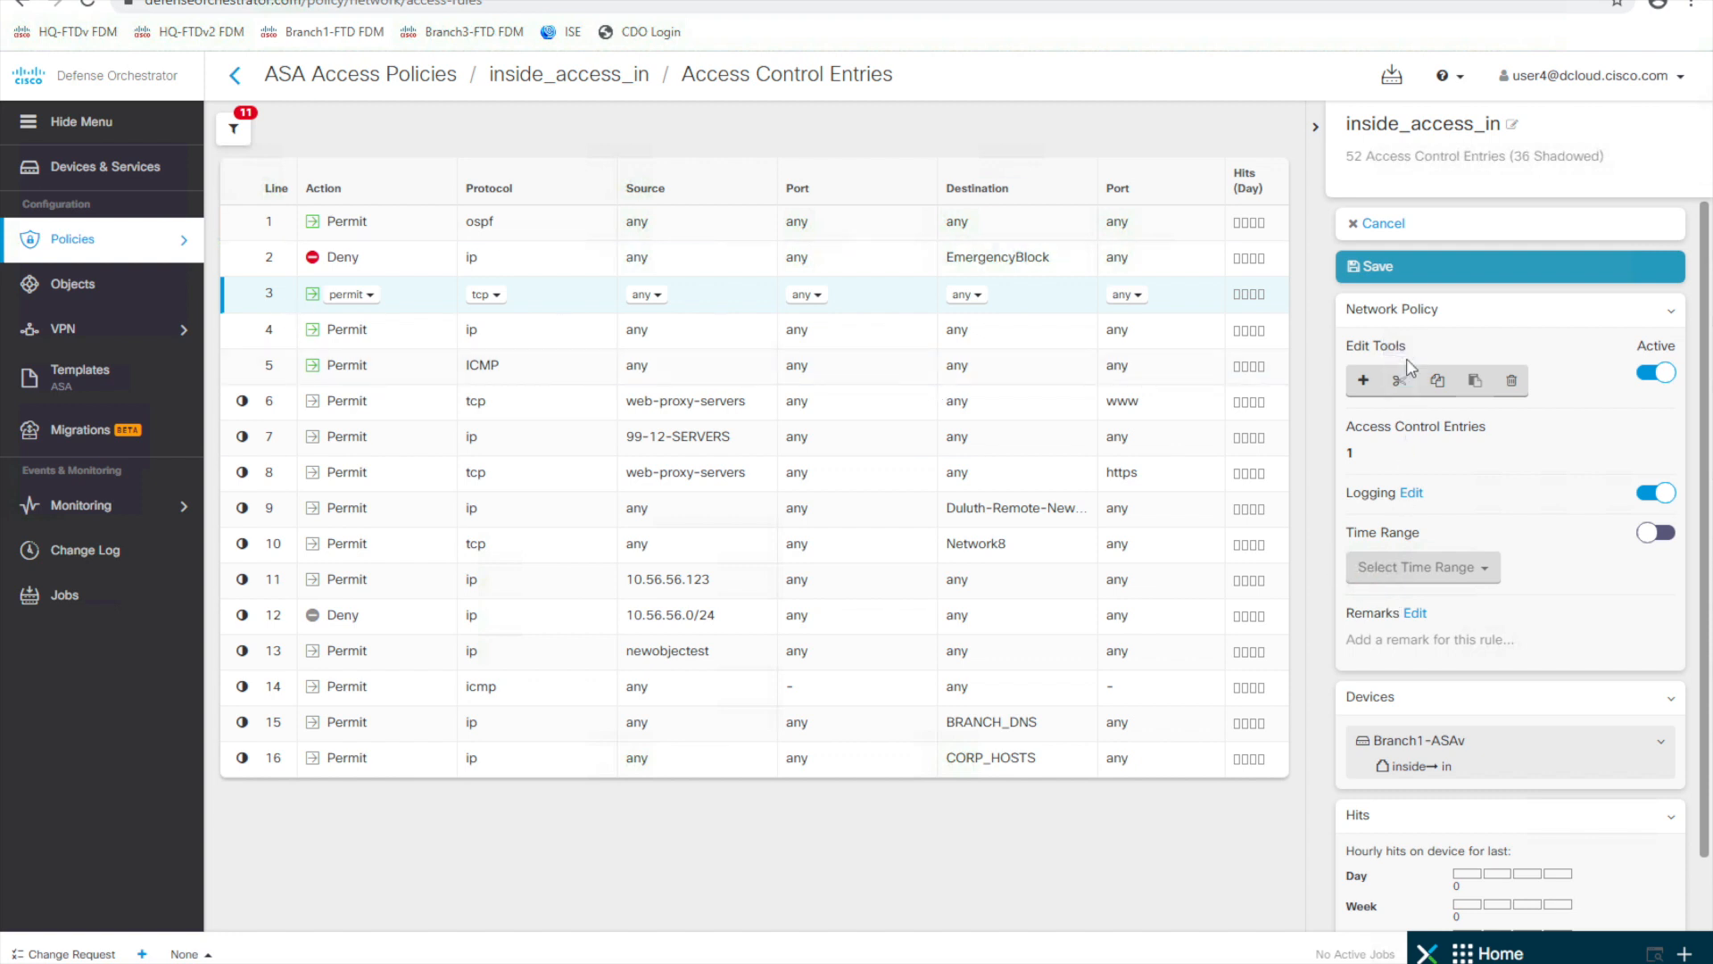
scroll(1407, 368, down, 1)
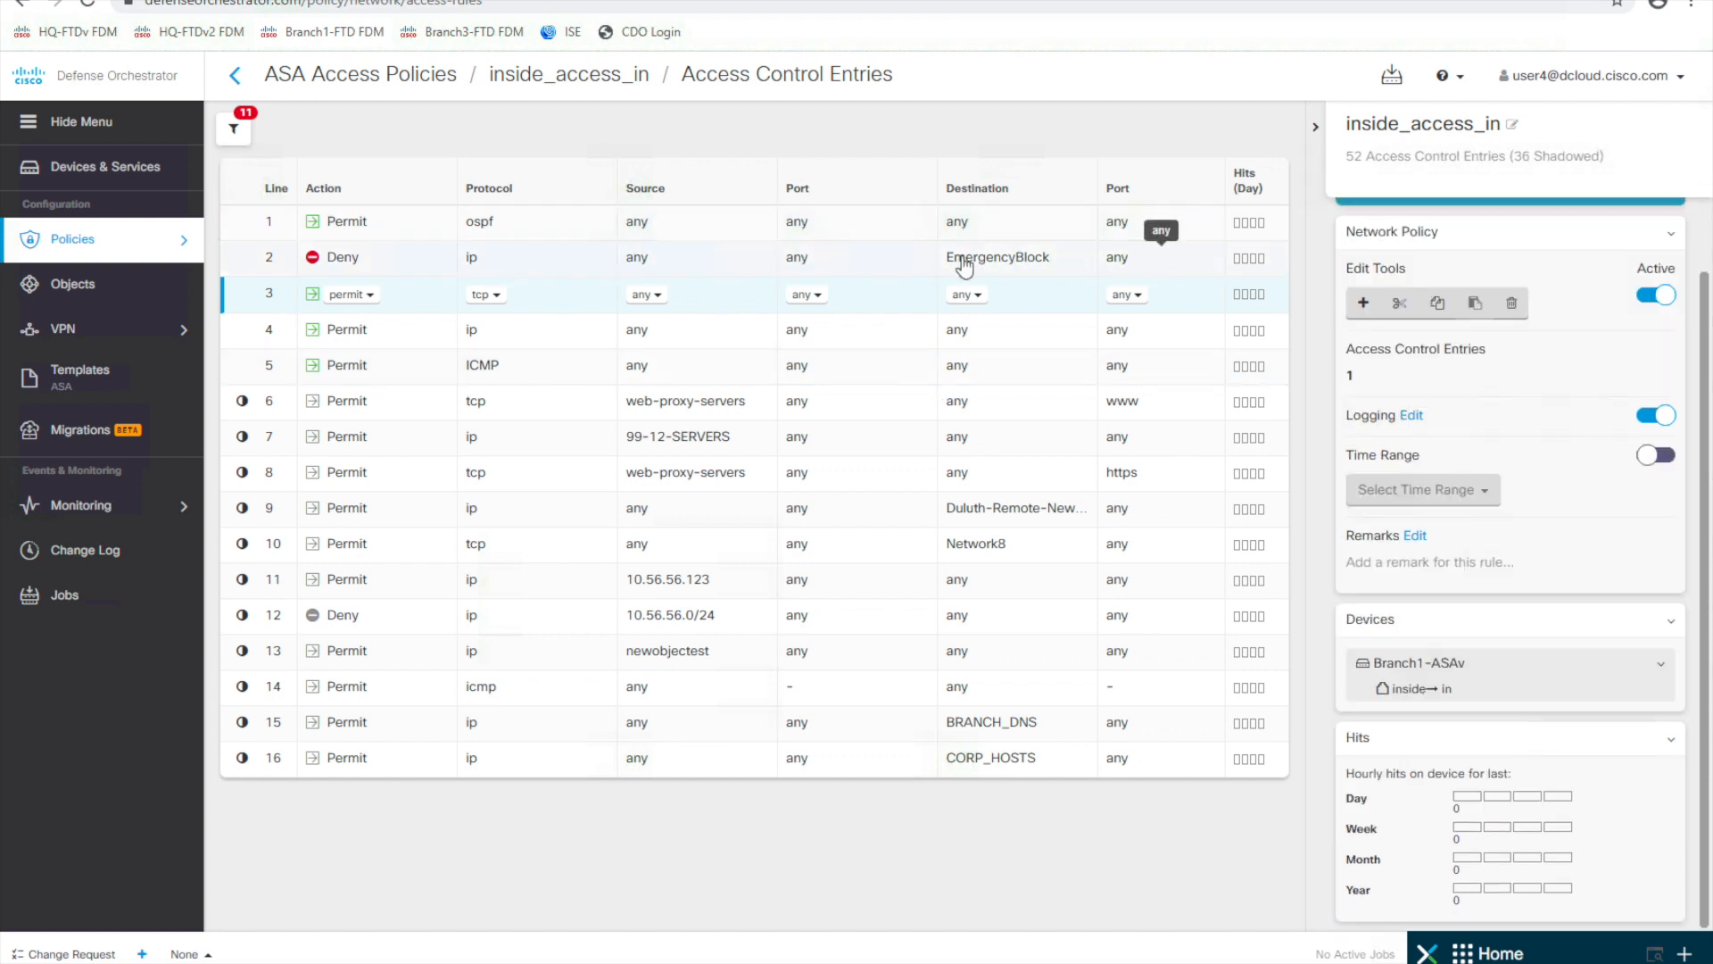
right_click(262, 293)
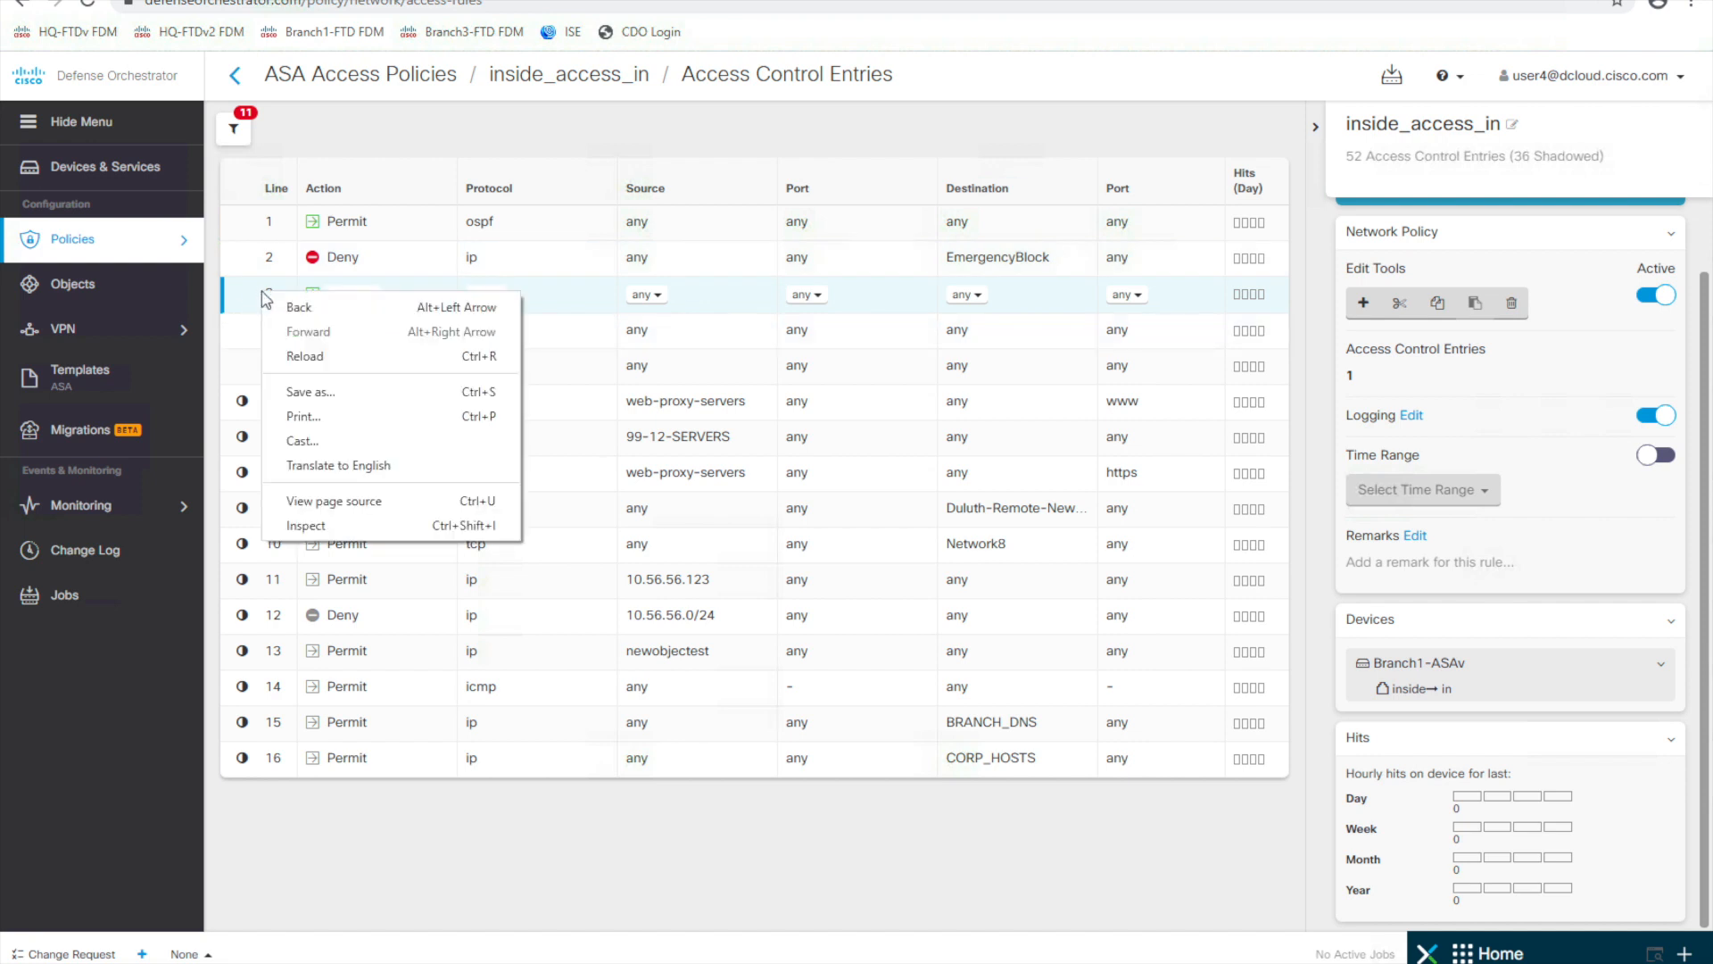
click(246, 294)
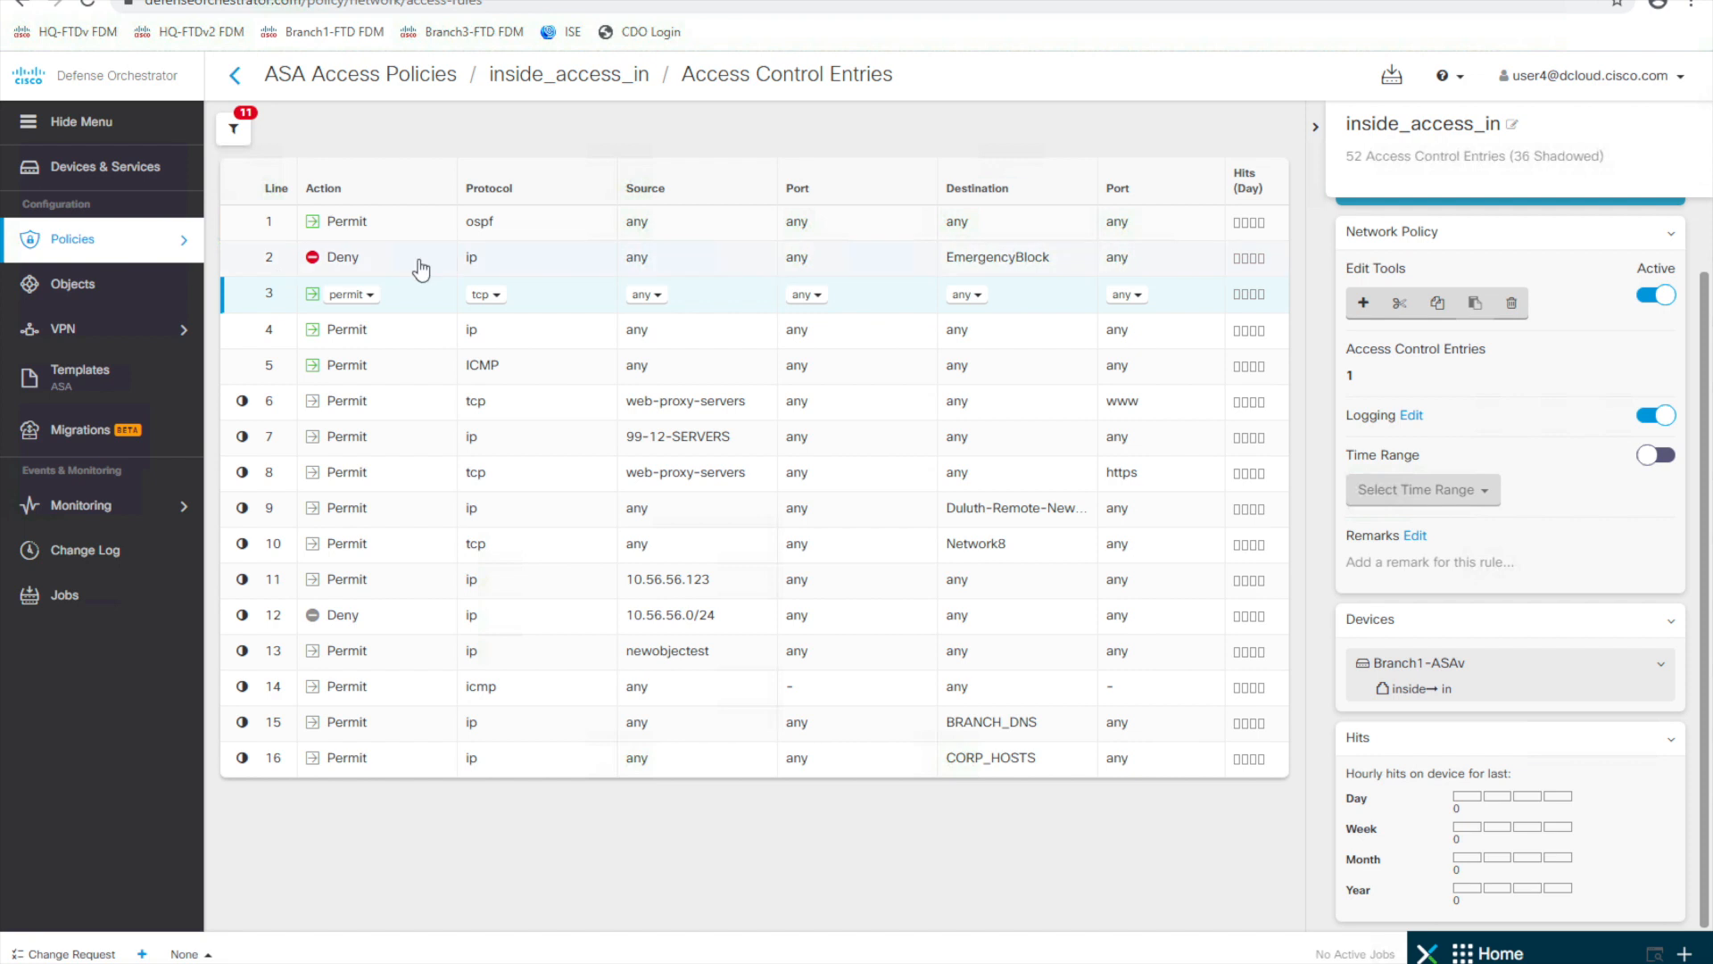
scroll(1493, 310, up, 1)
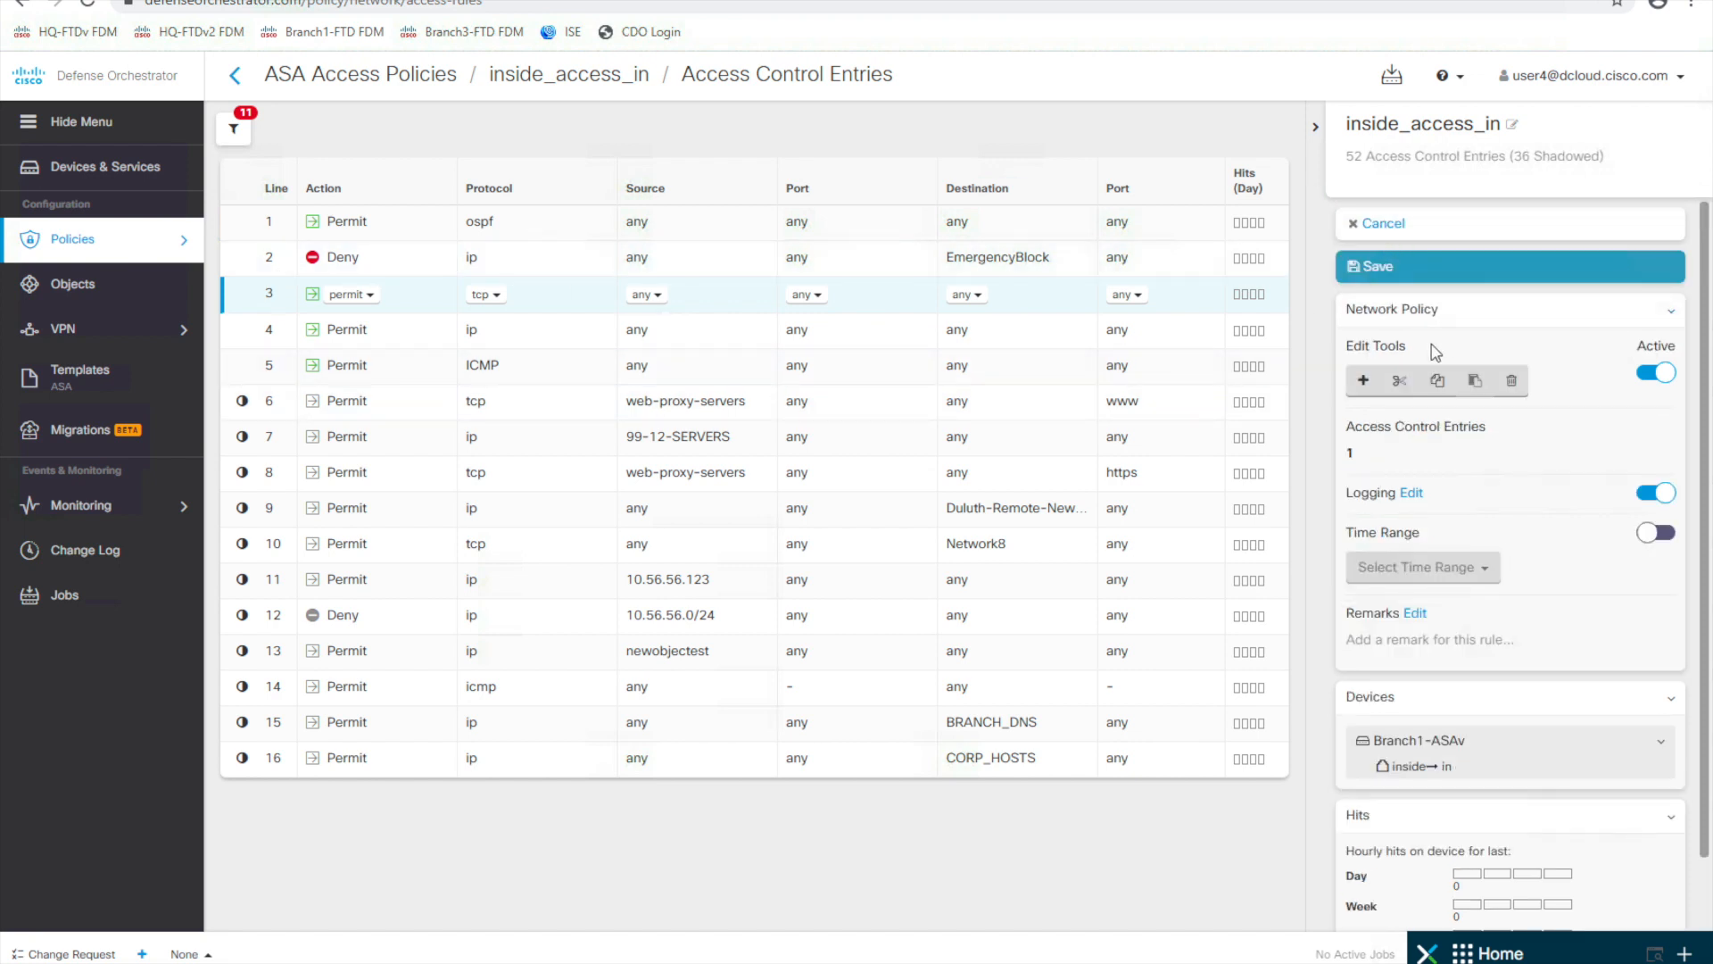
click(1515, 387)
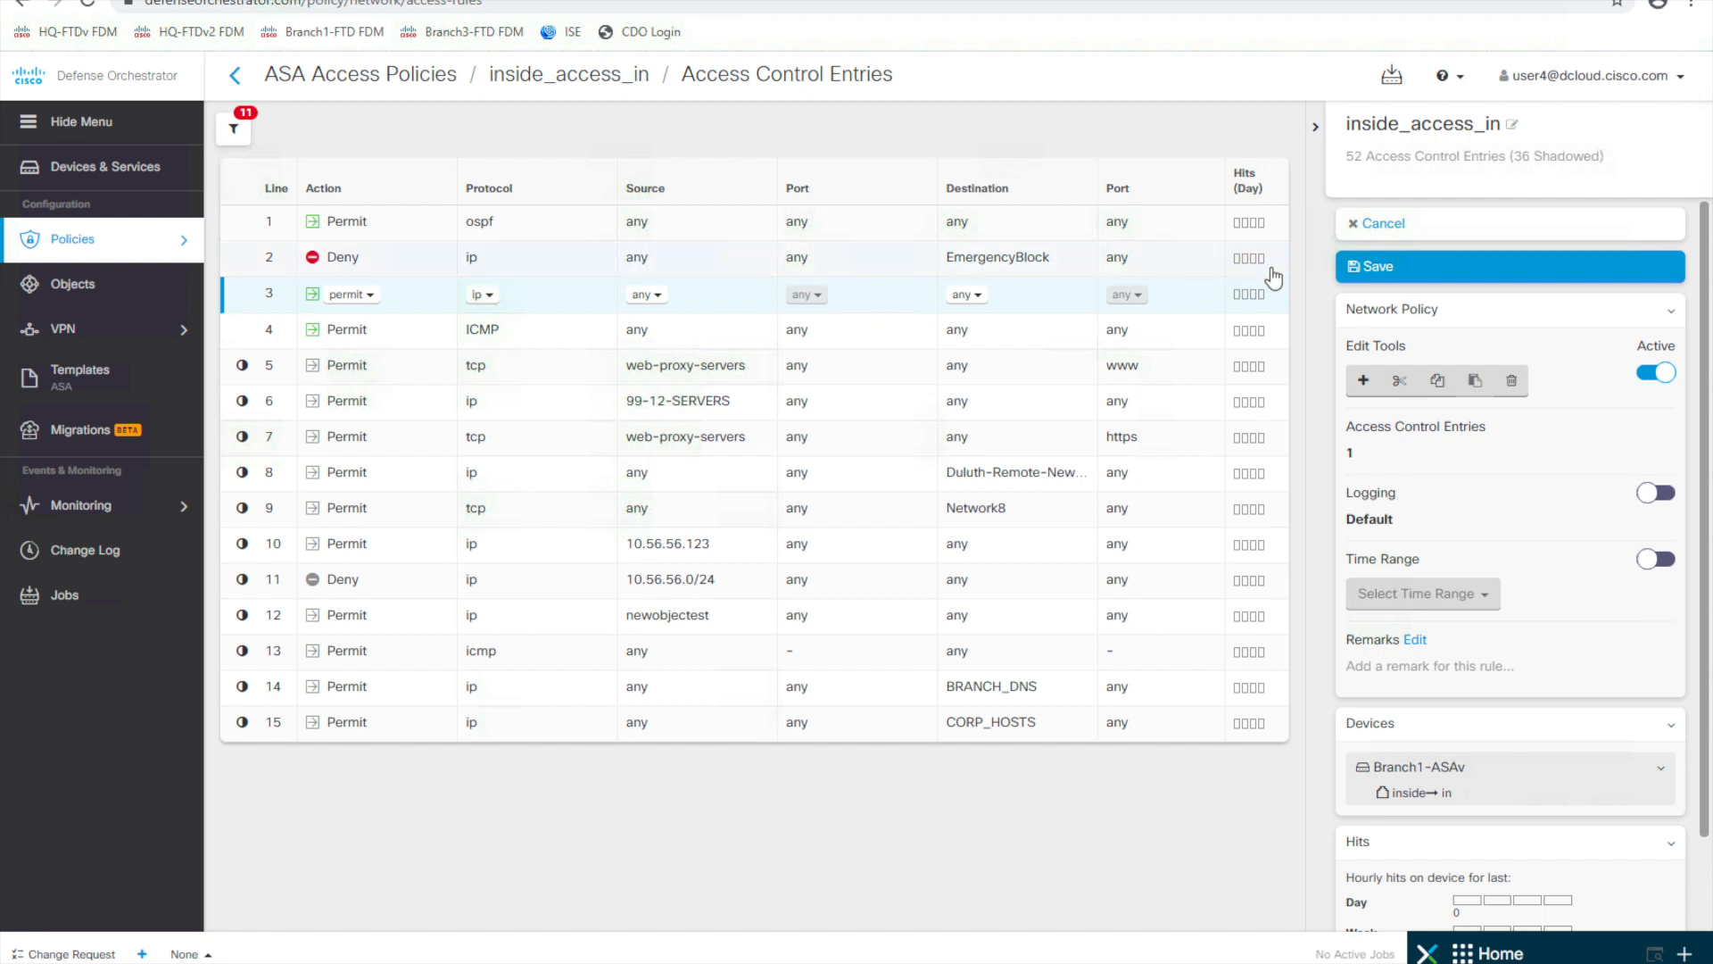
click(1512, 382)
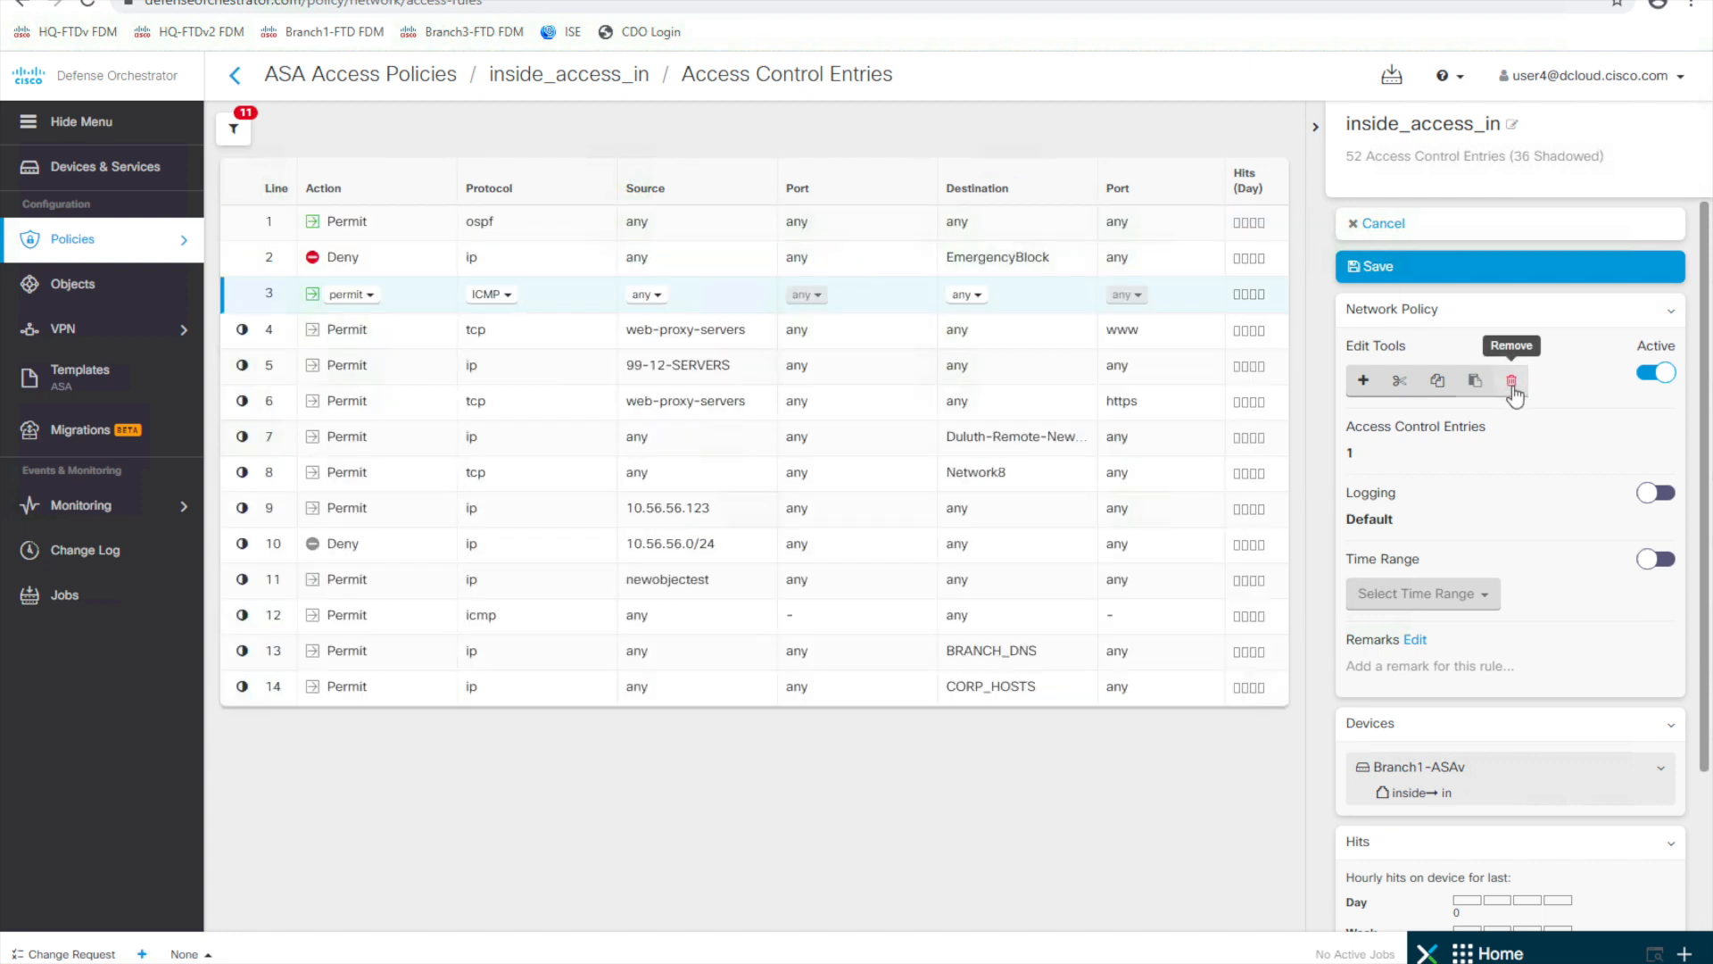
click(1433, 267)
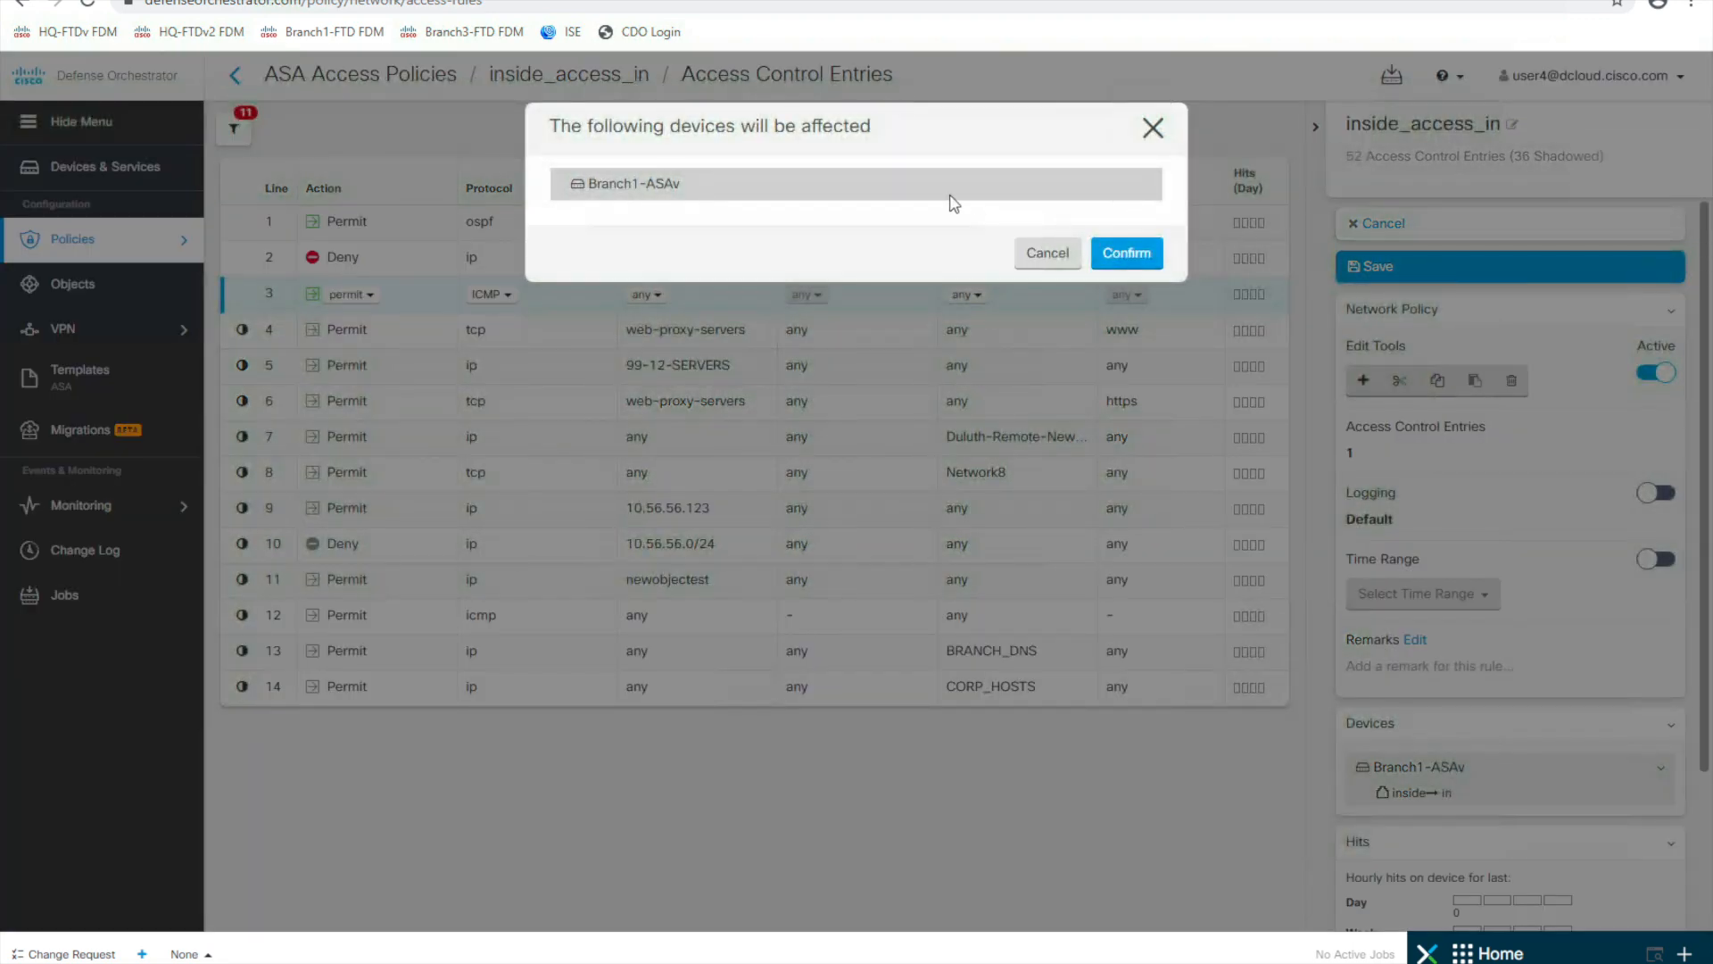
click(1127, 253)
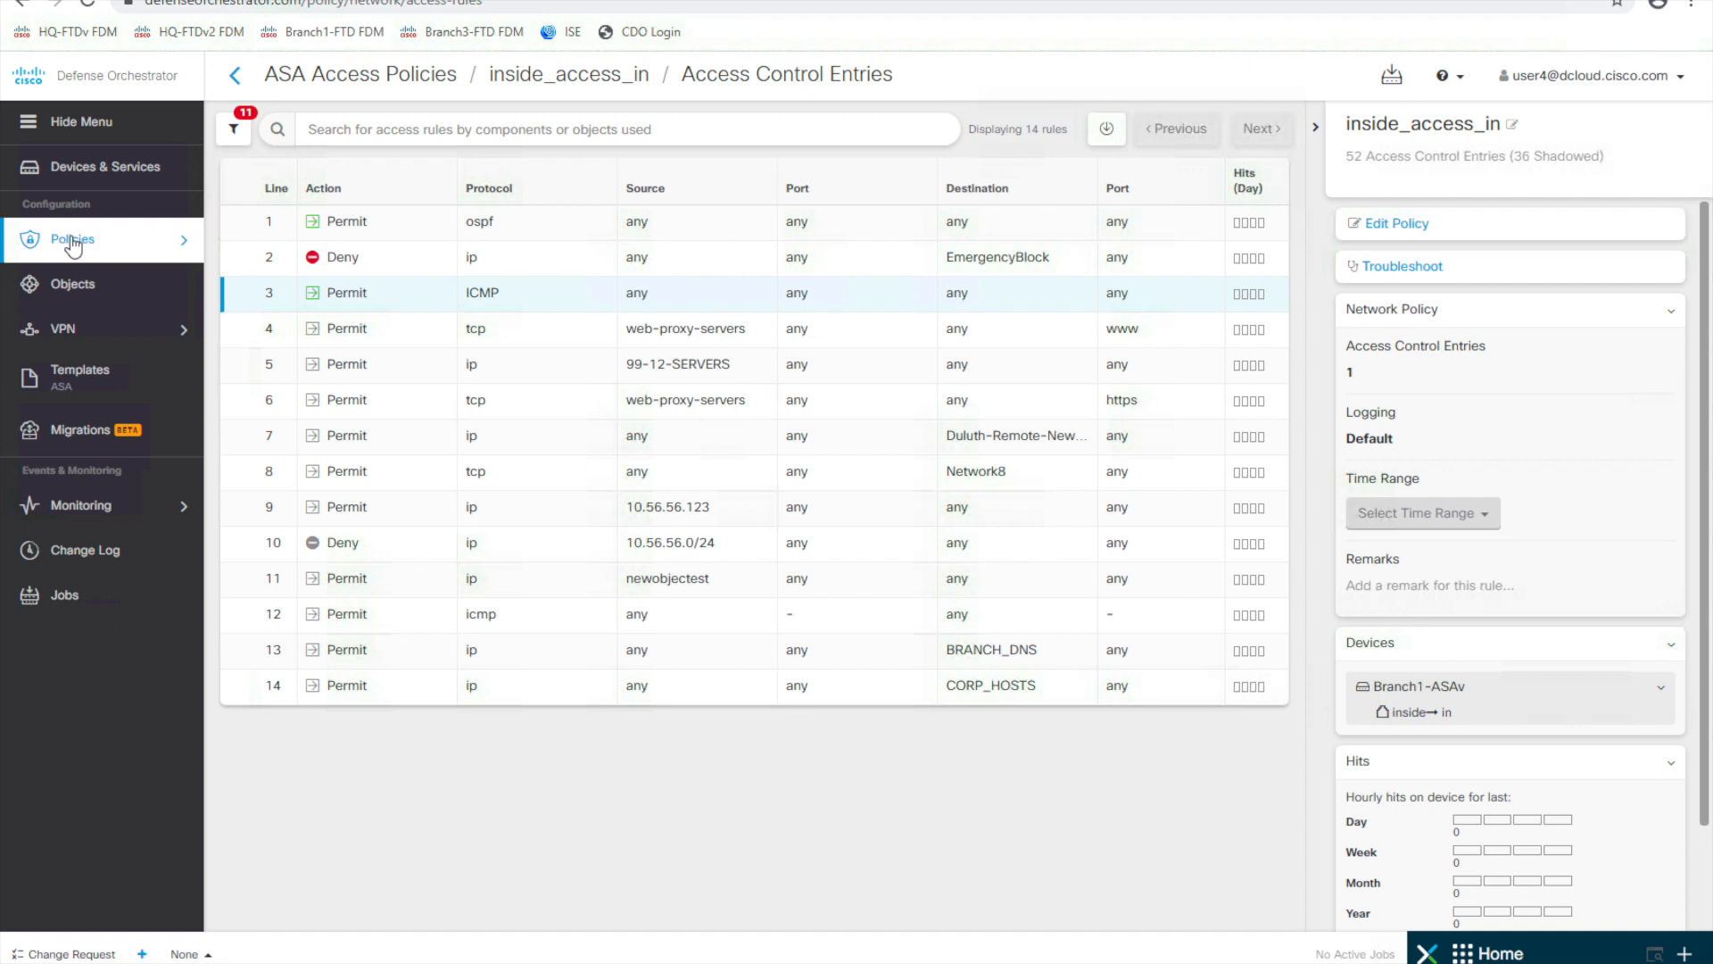
- Filter the policy's access rules by the Shadowed policy issue
click(236, 132)
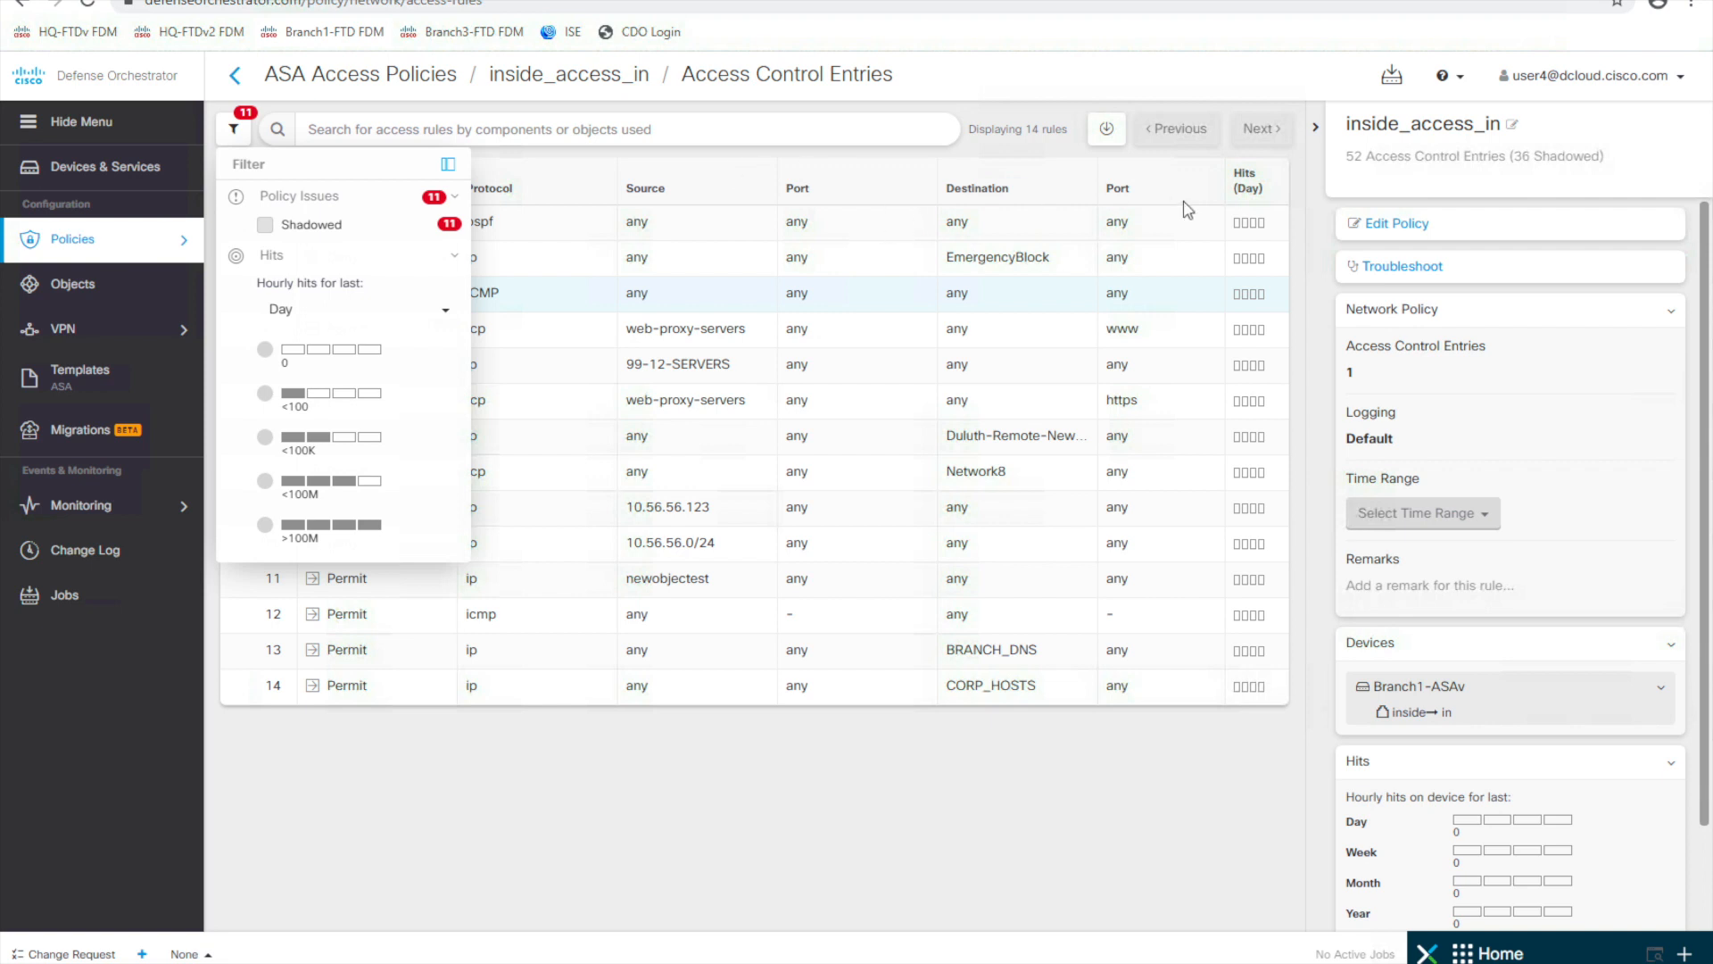
click(330, 225)
click(649, 760)
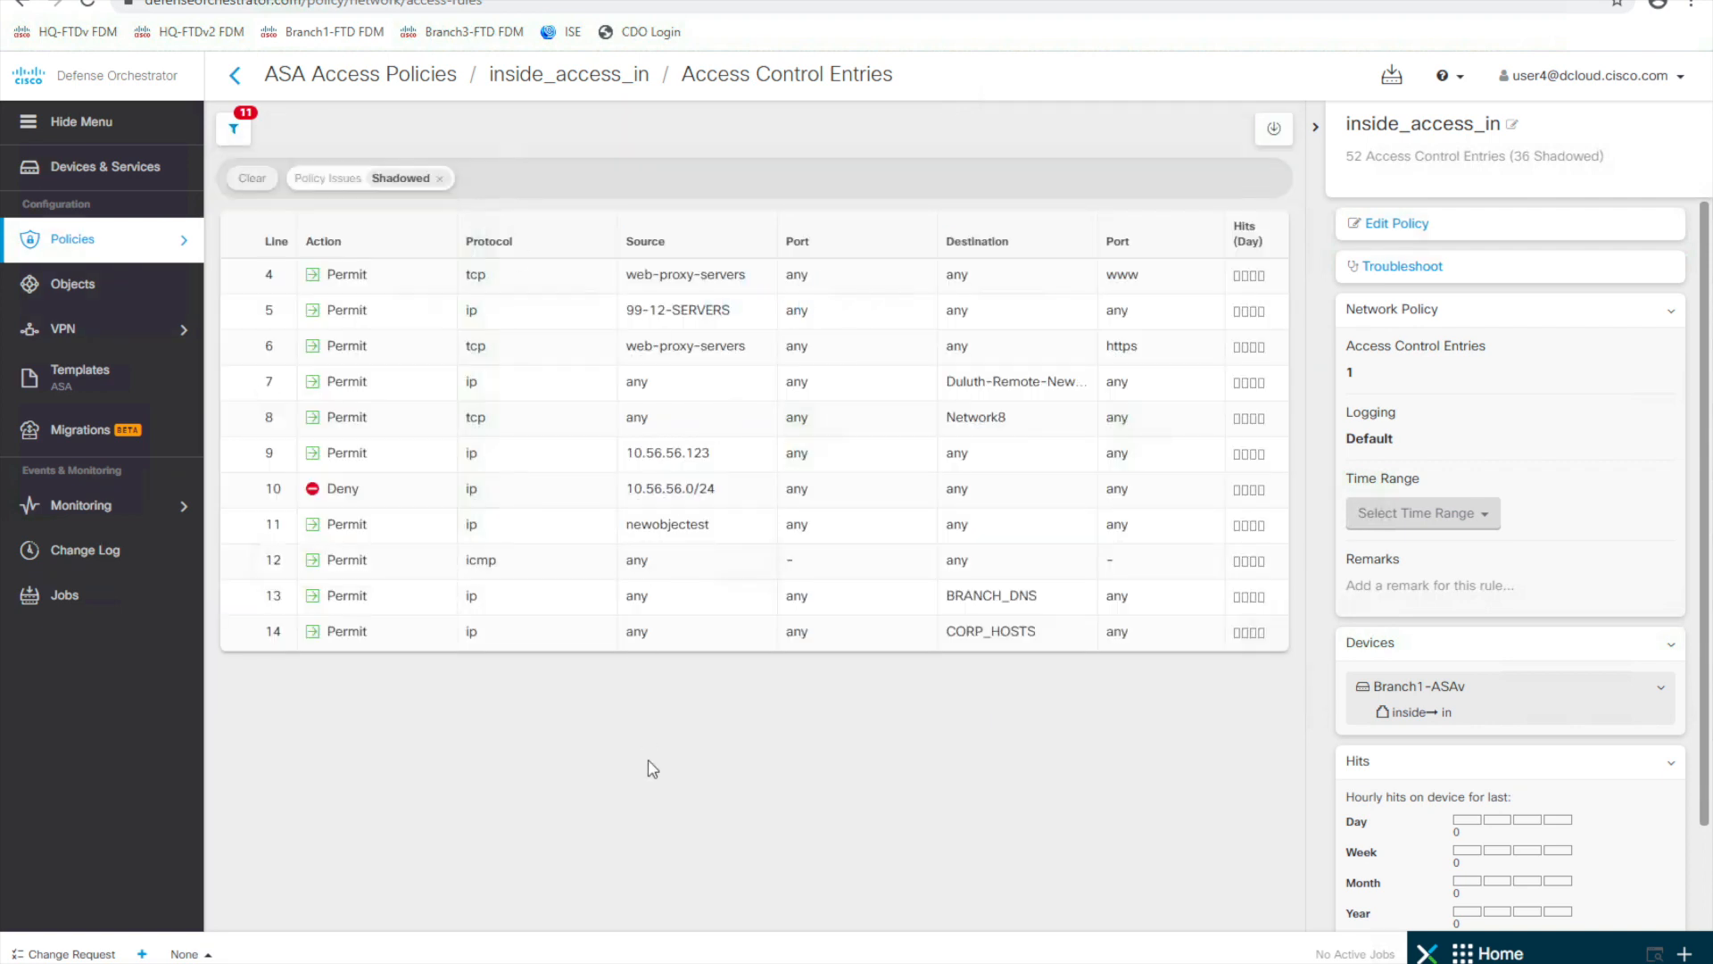
- Reopen the Branch1-ASAv inside_access_in policy from the policy list and remove the Shadowed filter from its rules
click(233, 80)
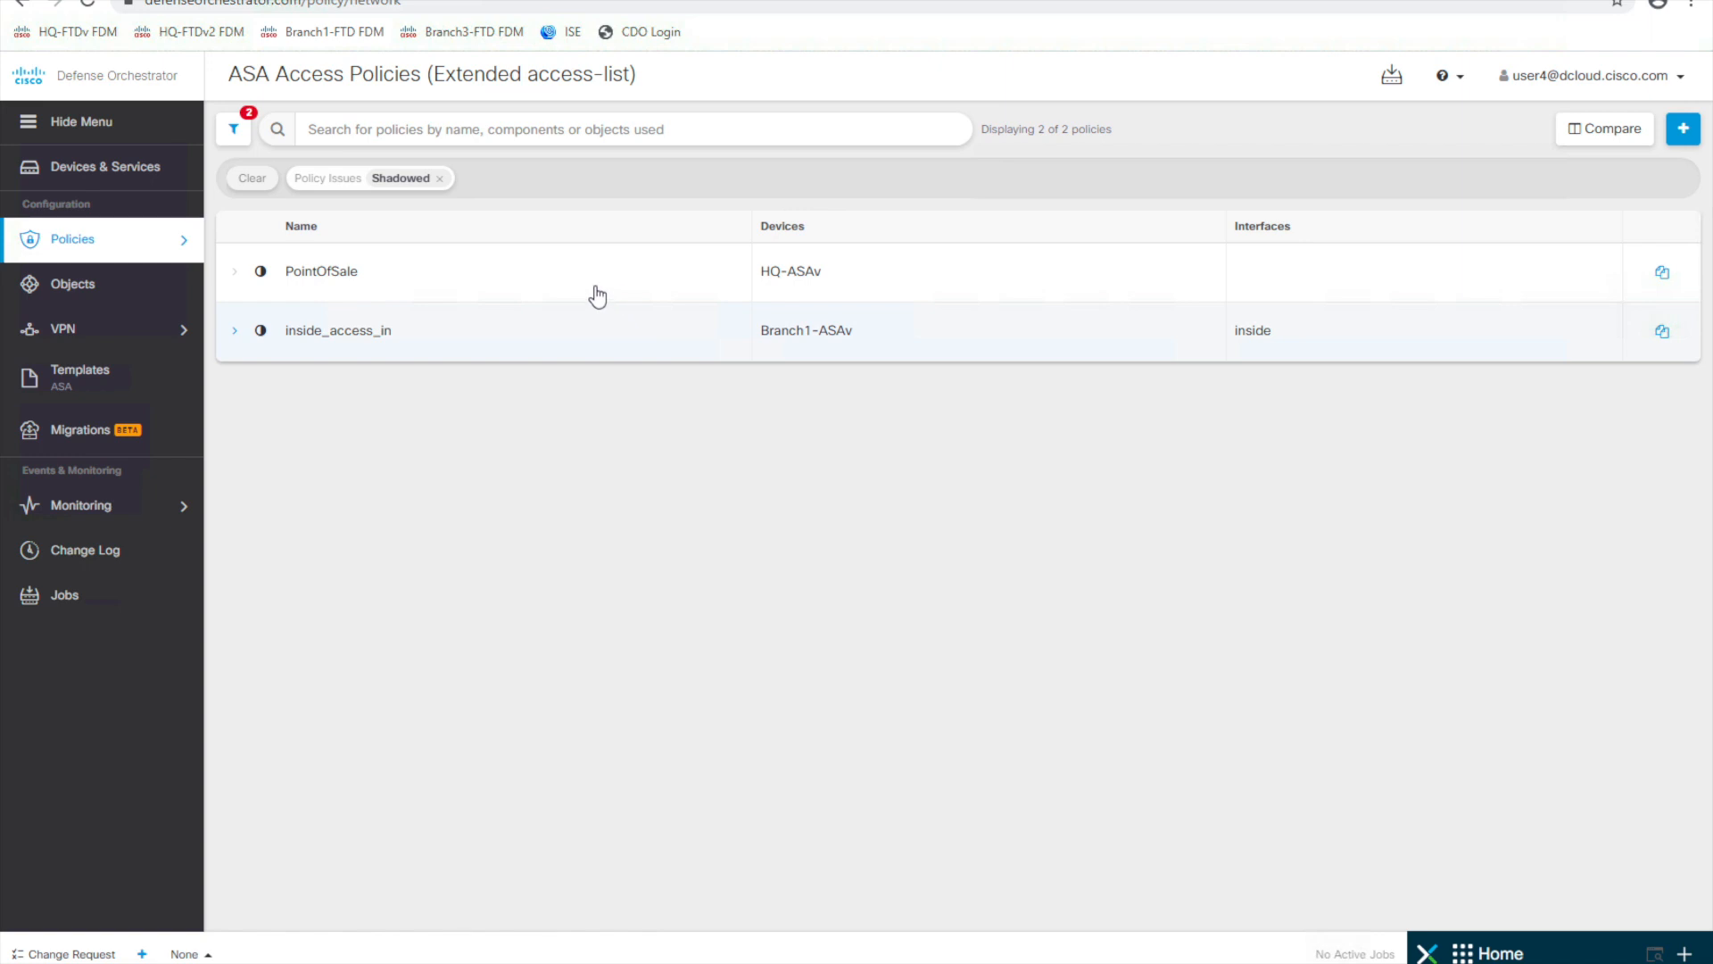
click(586, 340)
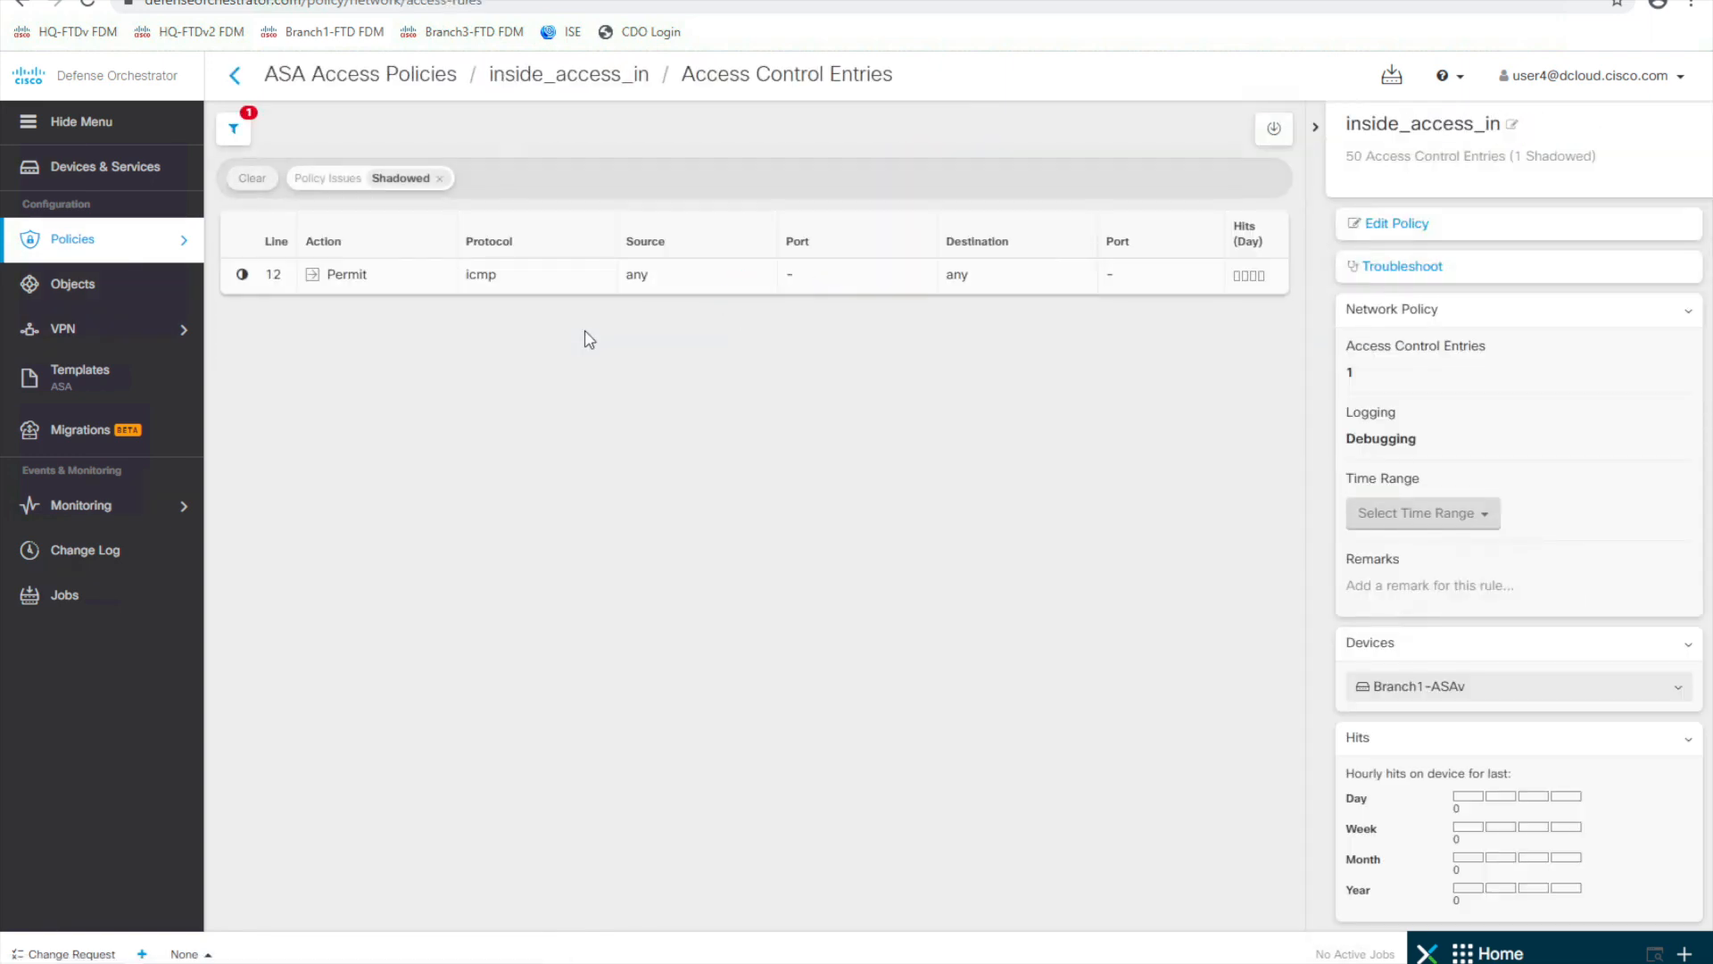
click(236, 132)
click(265, 225)
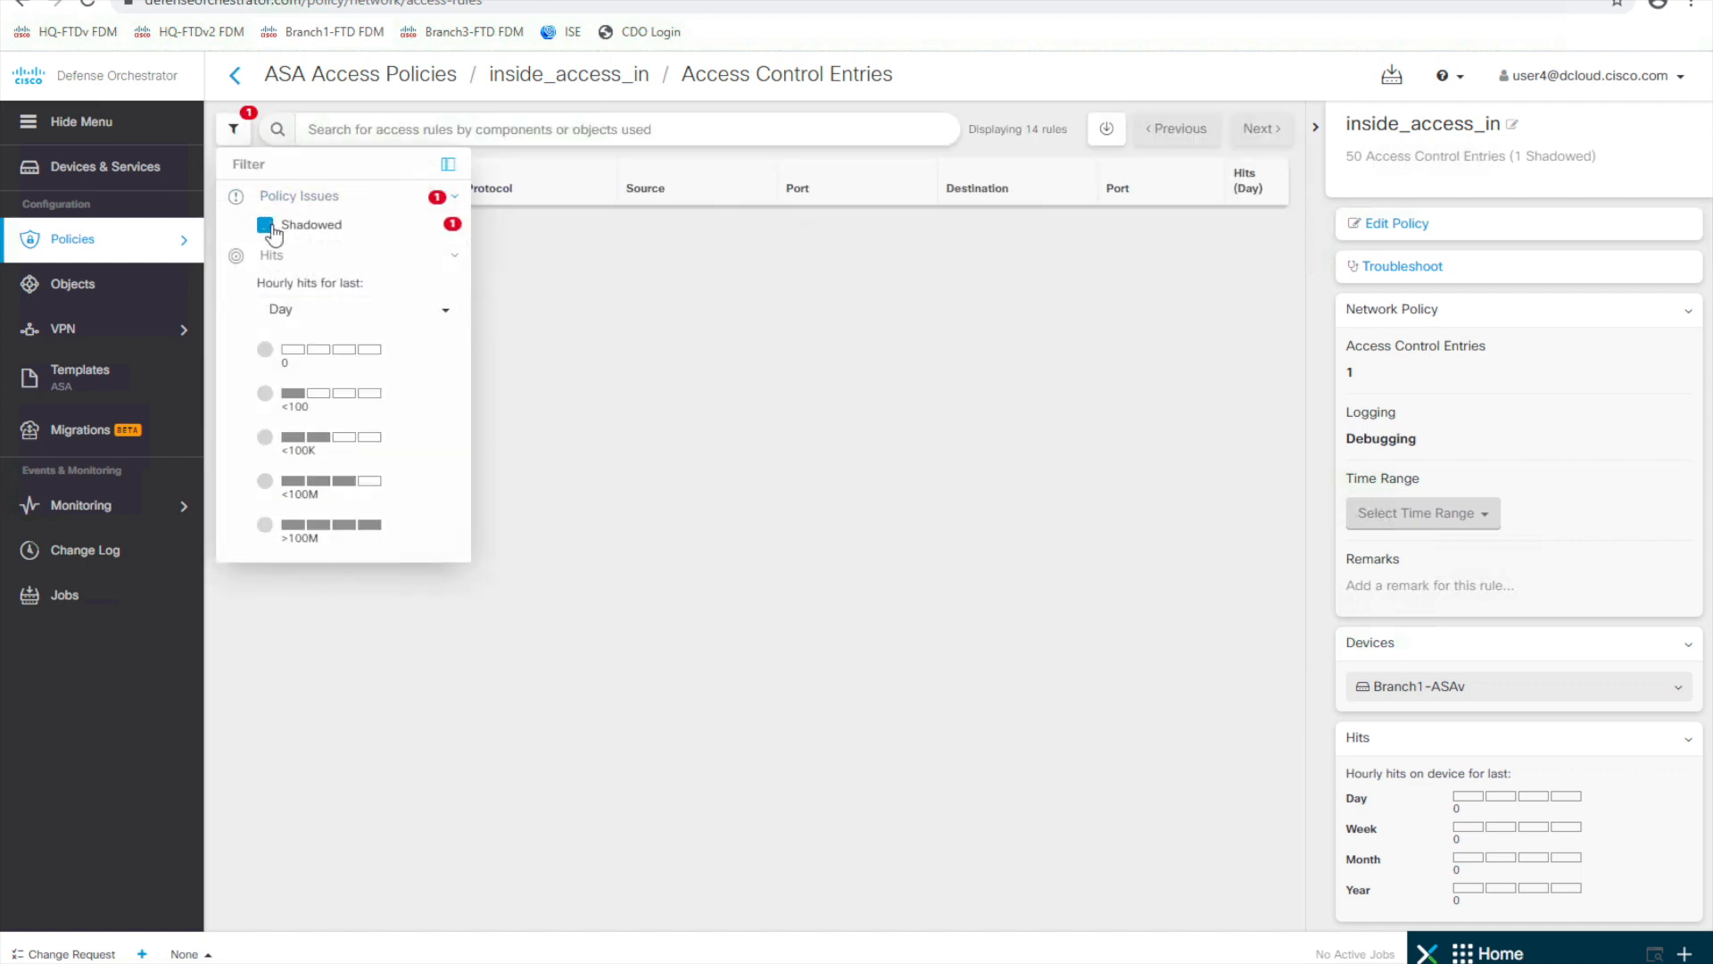
click(701, 821)
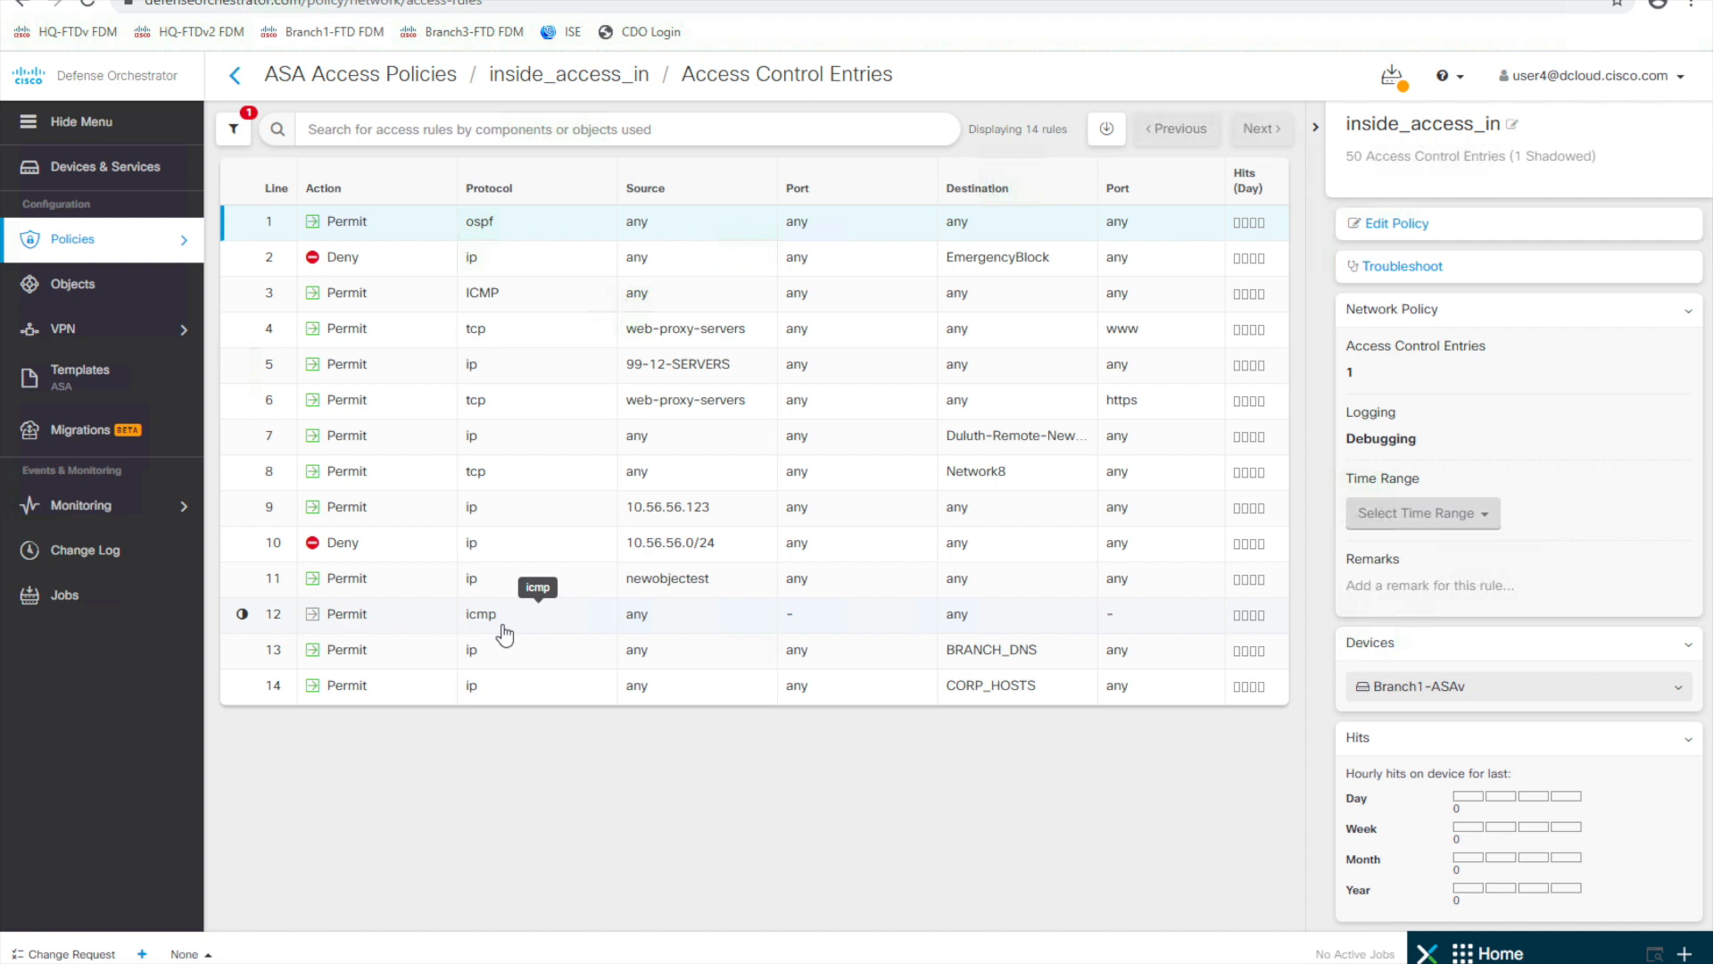
- Select the shadowed icmp rule on line 12 to check its details and which rule shadows it
click(400, 628)
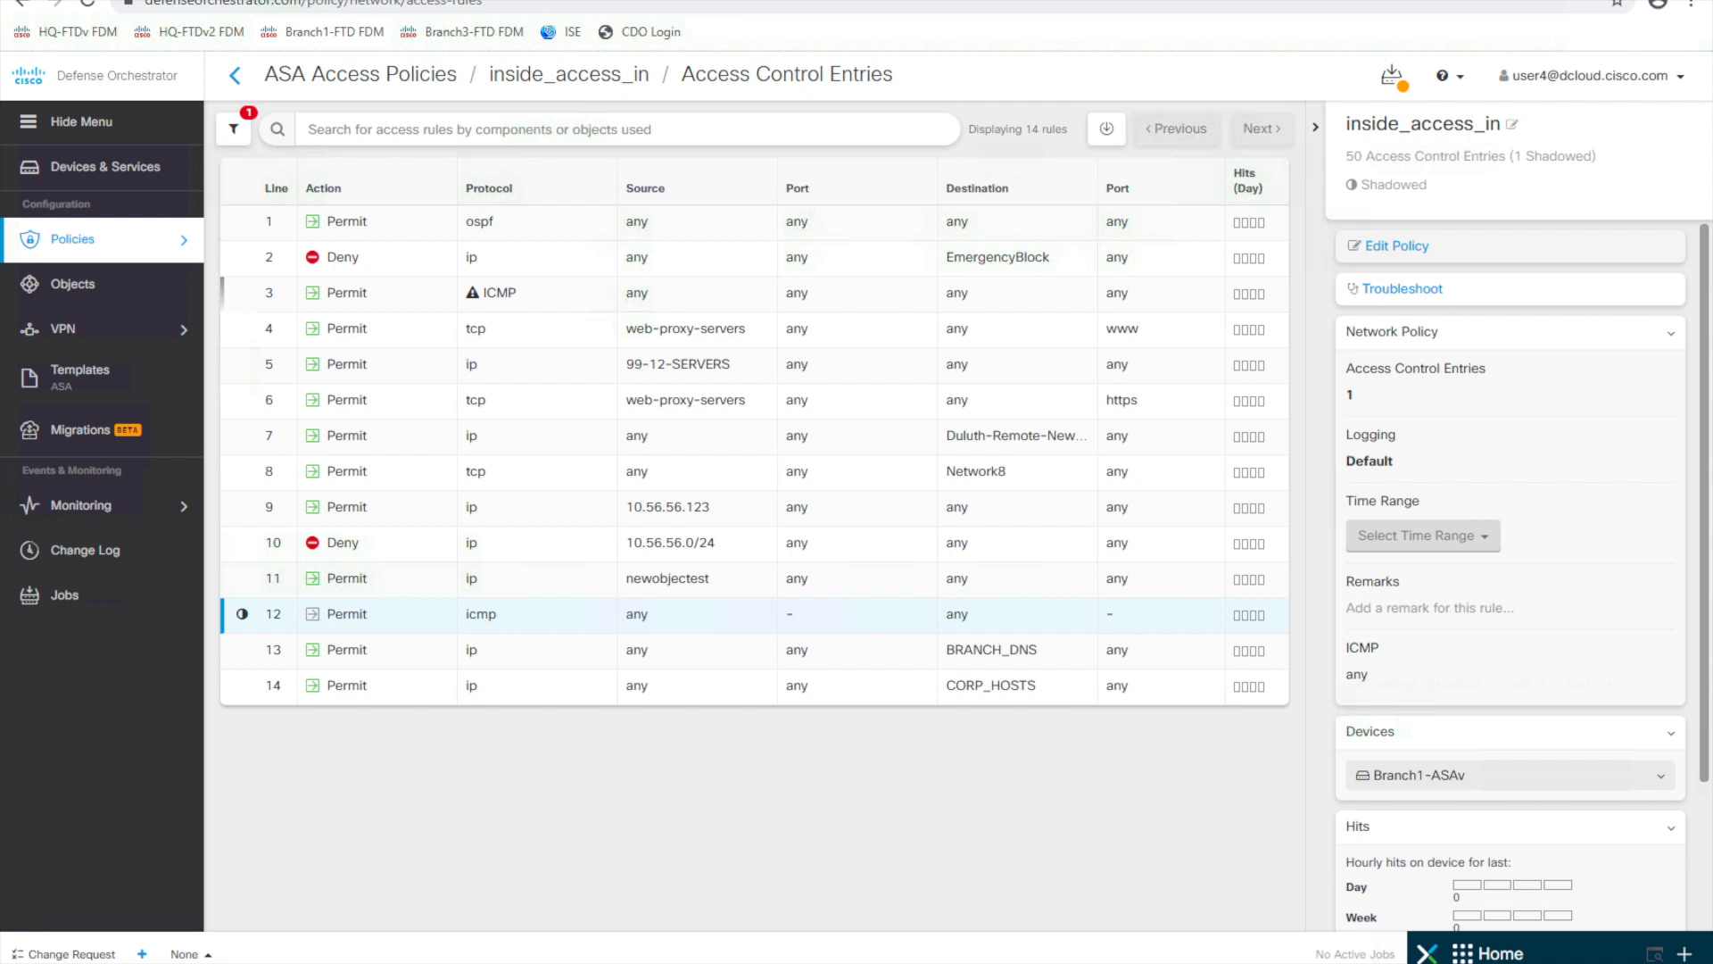
right_click(432, 625)
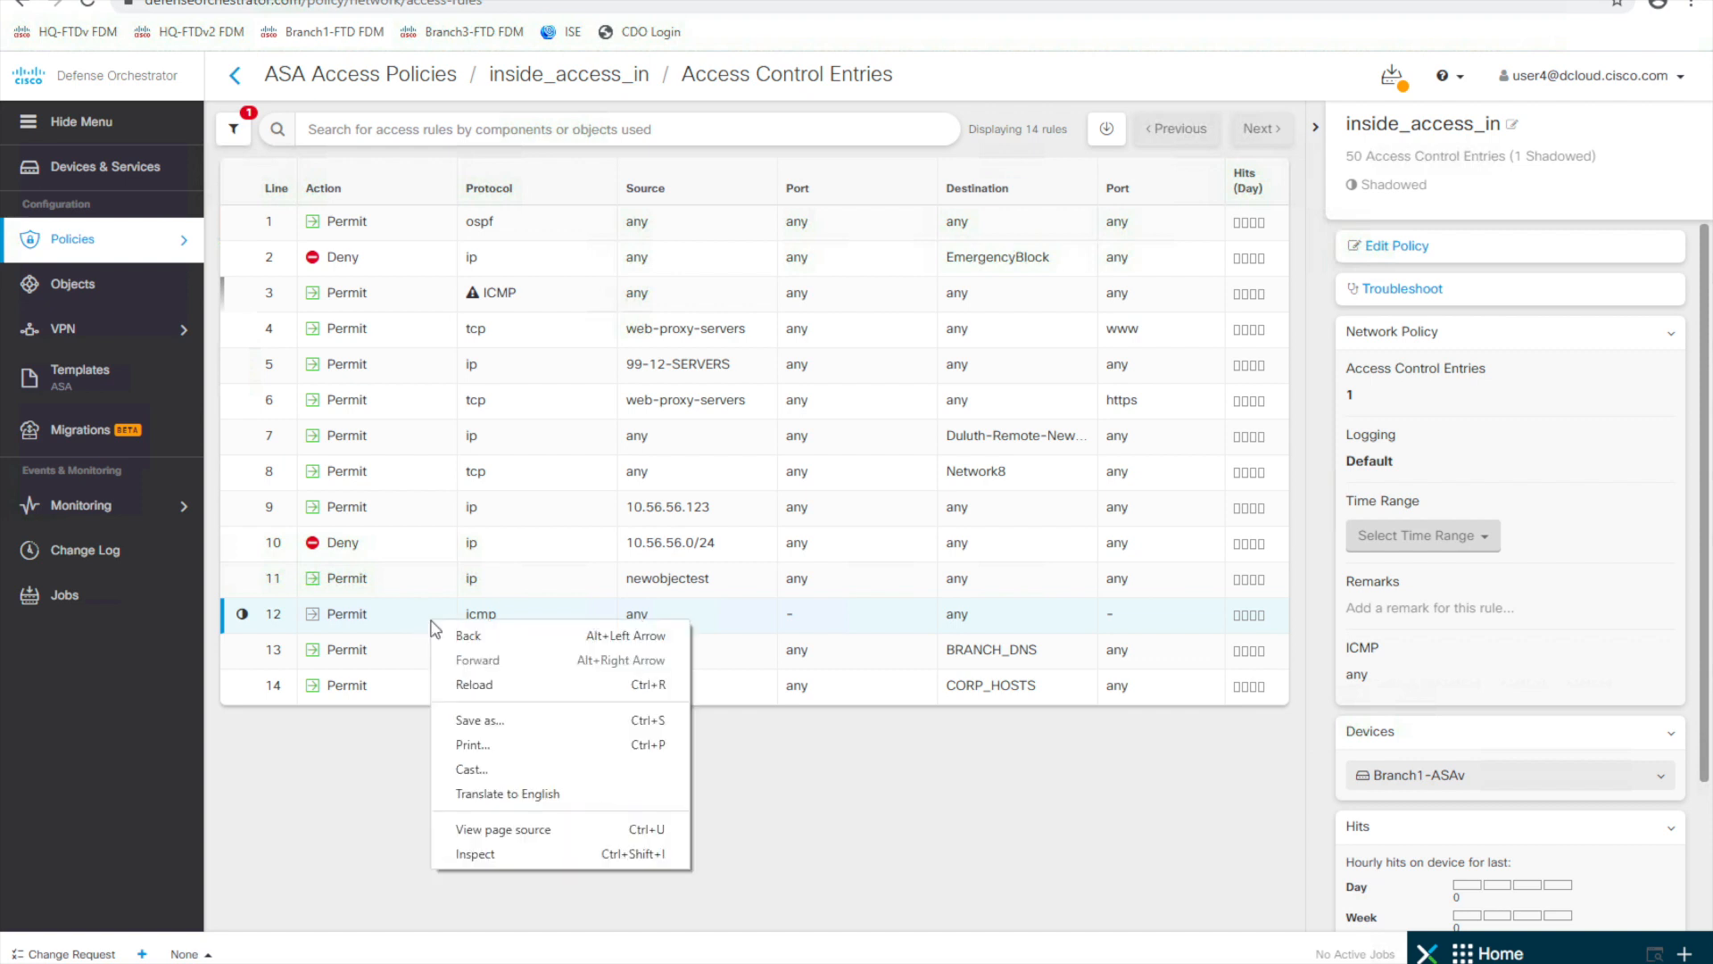
click(408, 619)
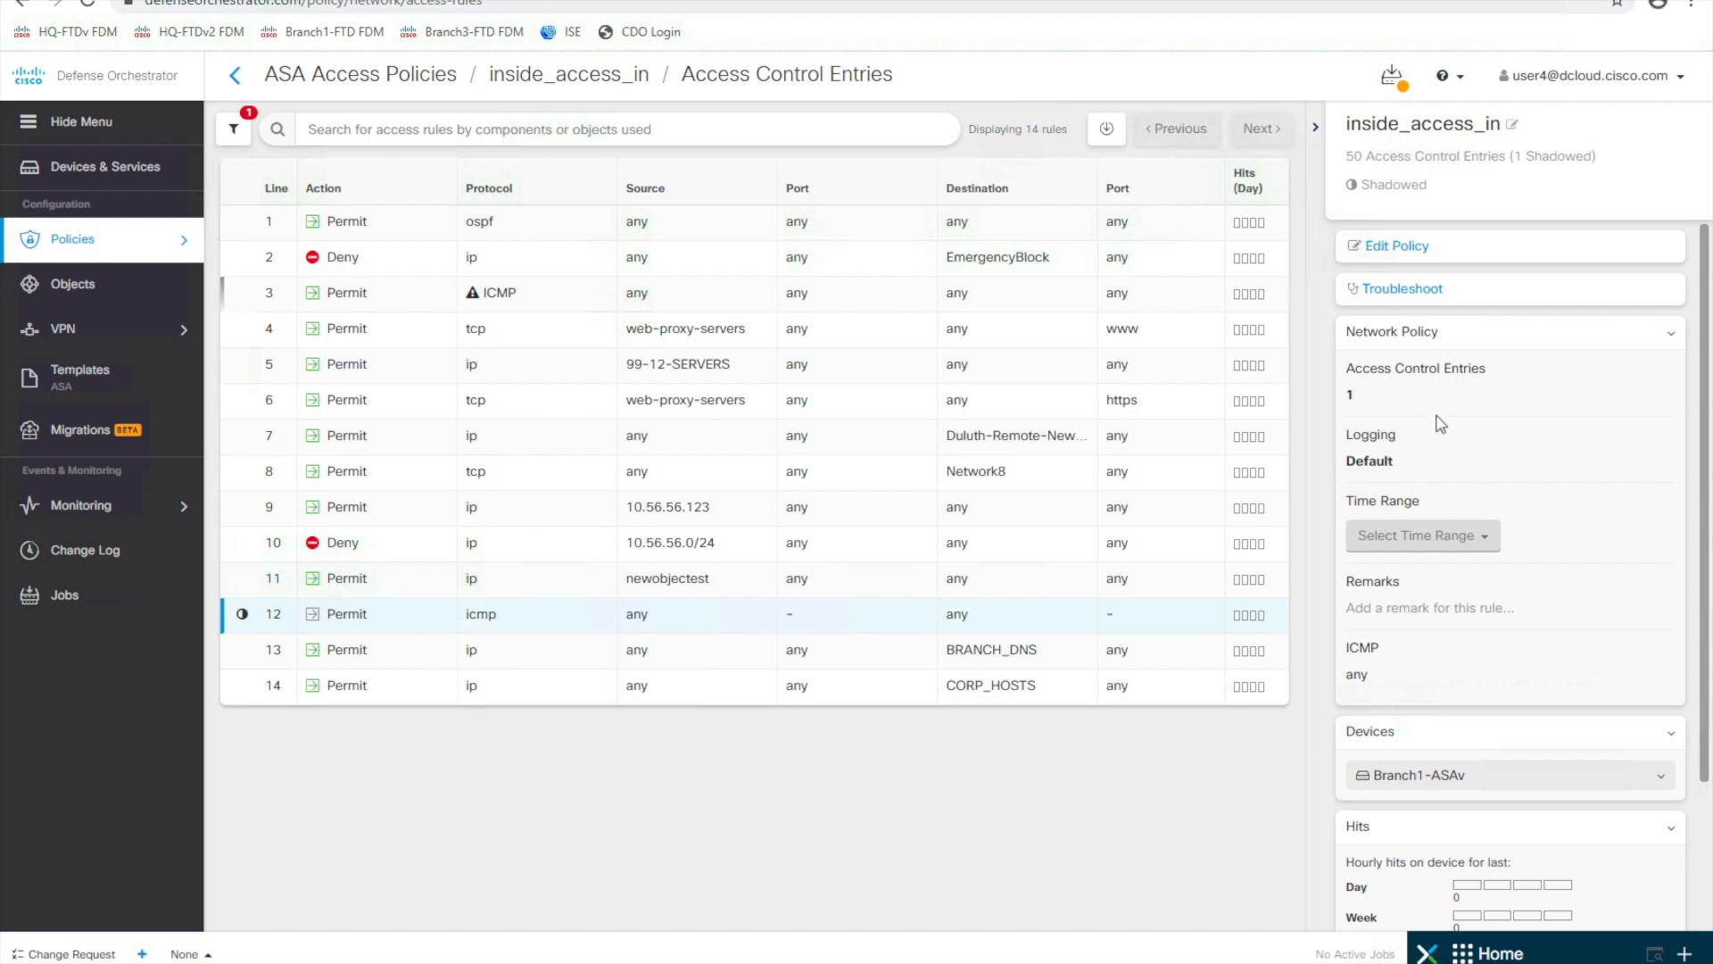
- Delete the shadowed permit icmp rule on line 12 of inside_access_in, and save the policy to Branch1-ASAv
click(1394, 248)
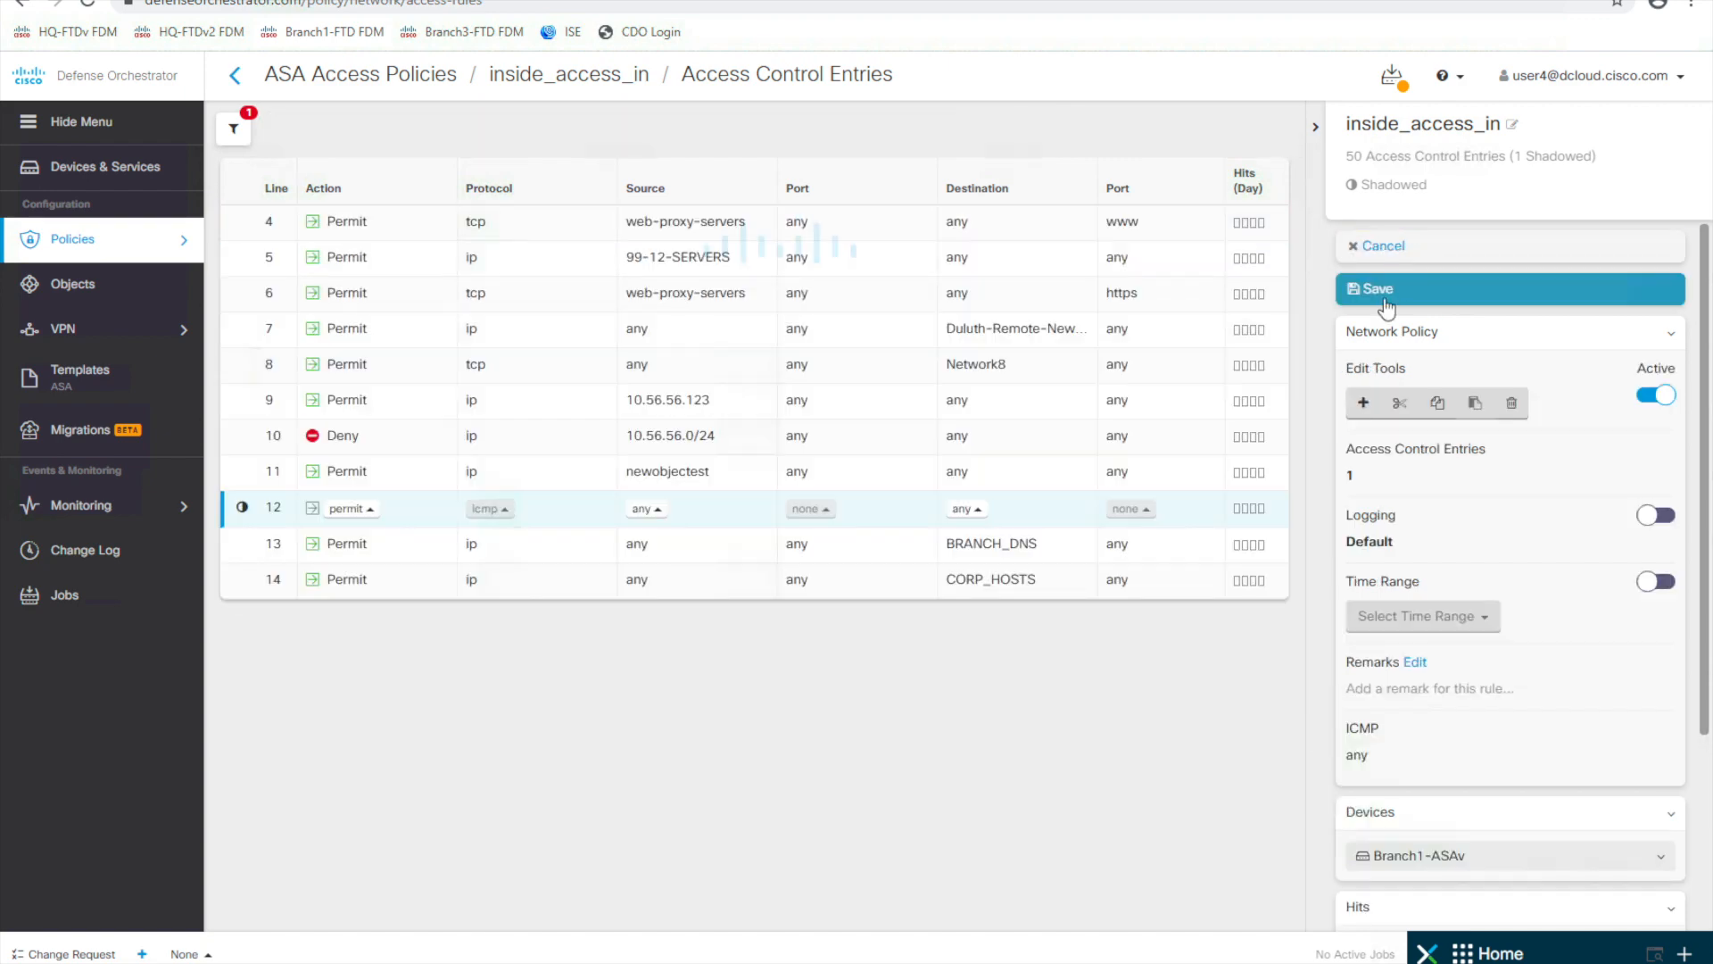
click(1510, 406)
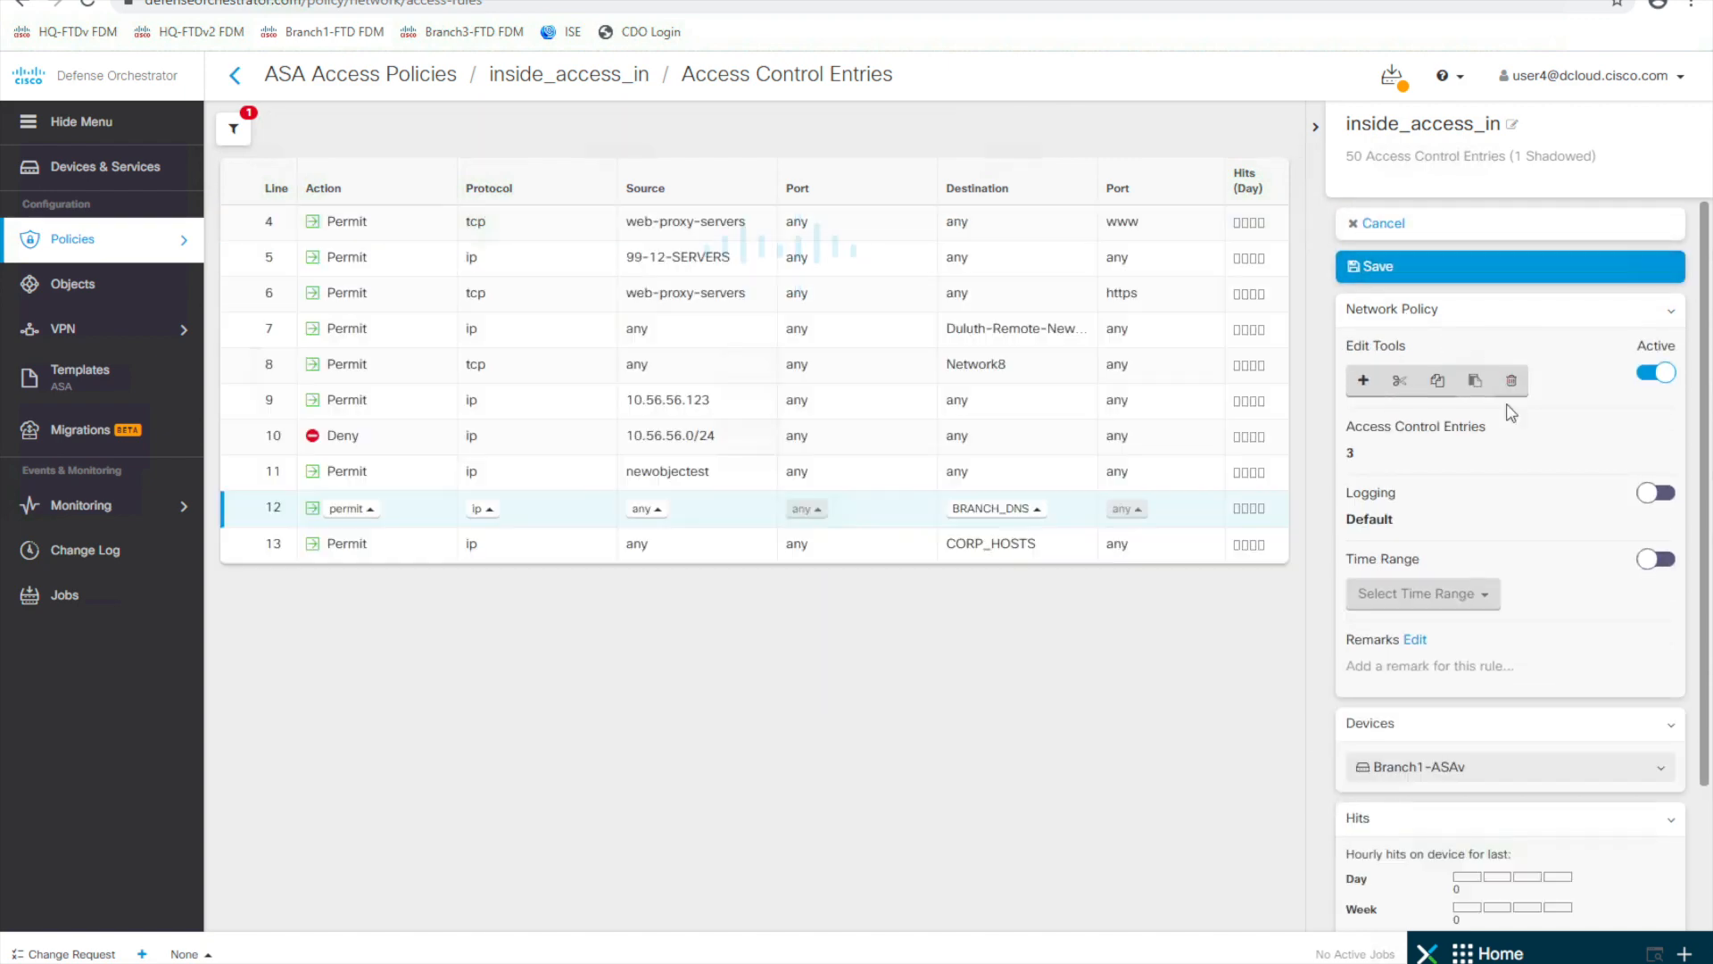
click(1431, 272)
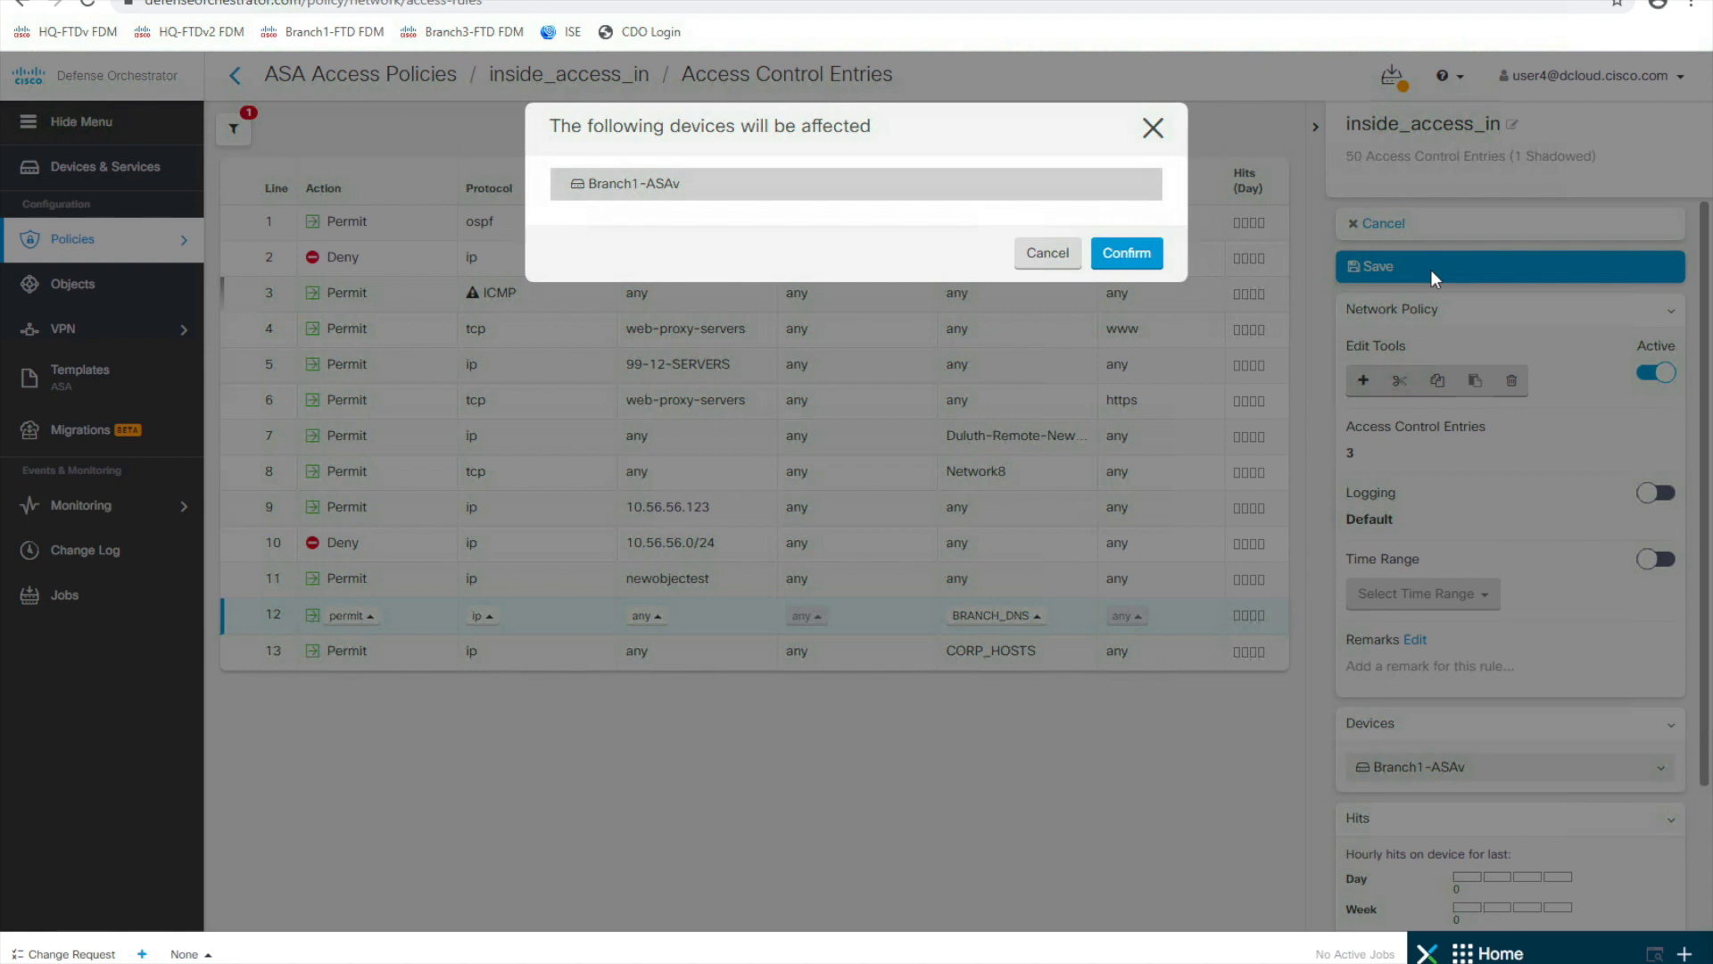
click(1117, 255)
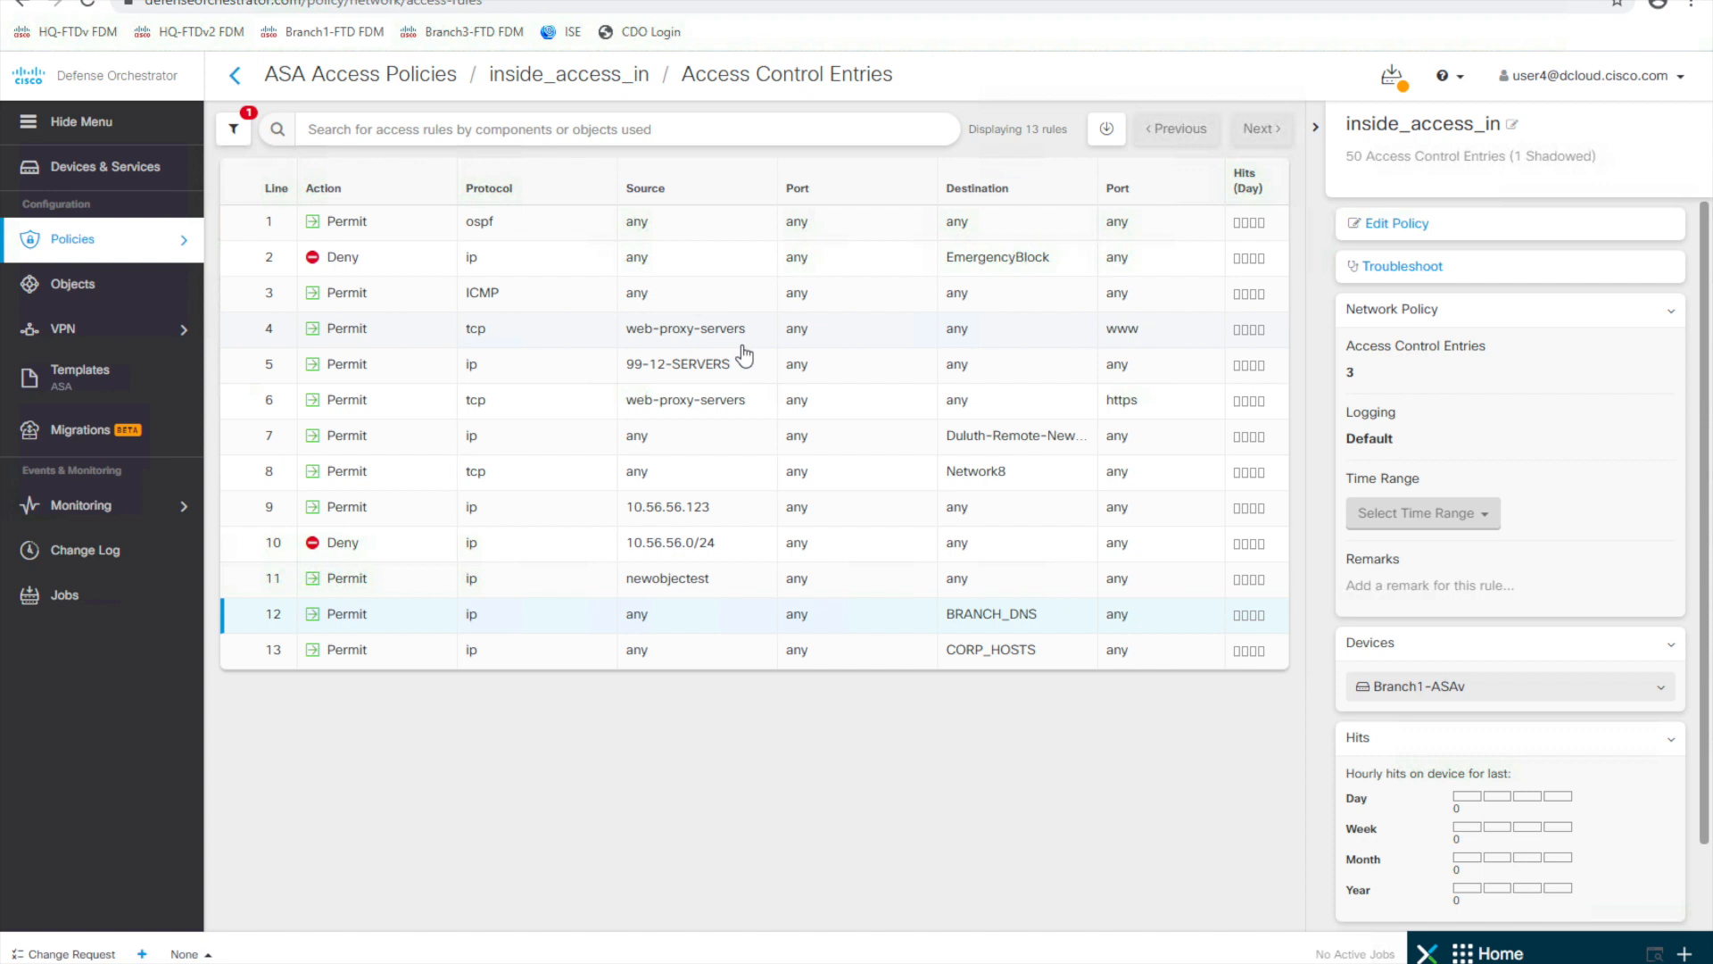
- Select Branch1-ASAv among the devices and preview the configuration change commands pending deployment
click(132, 168)
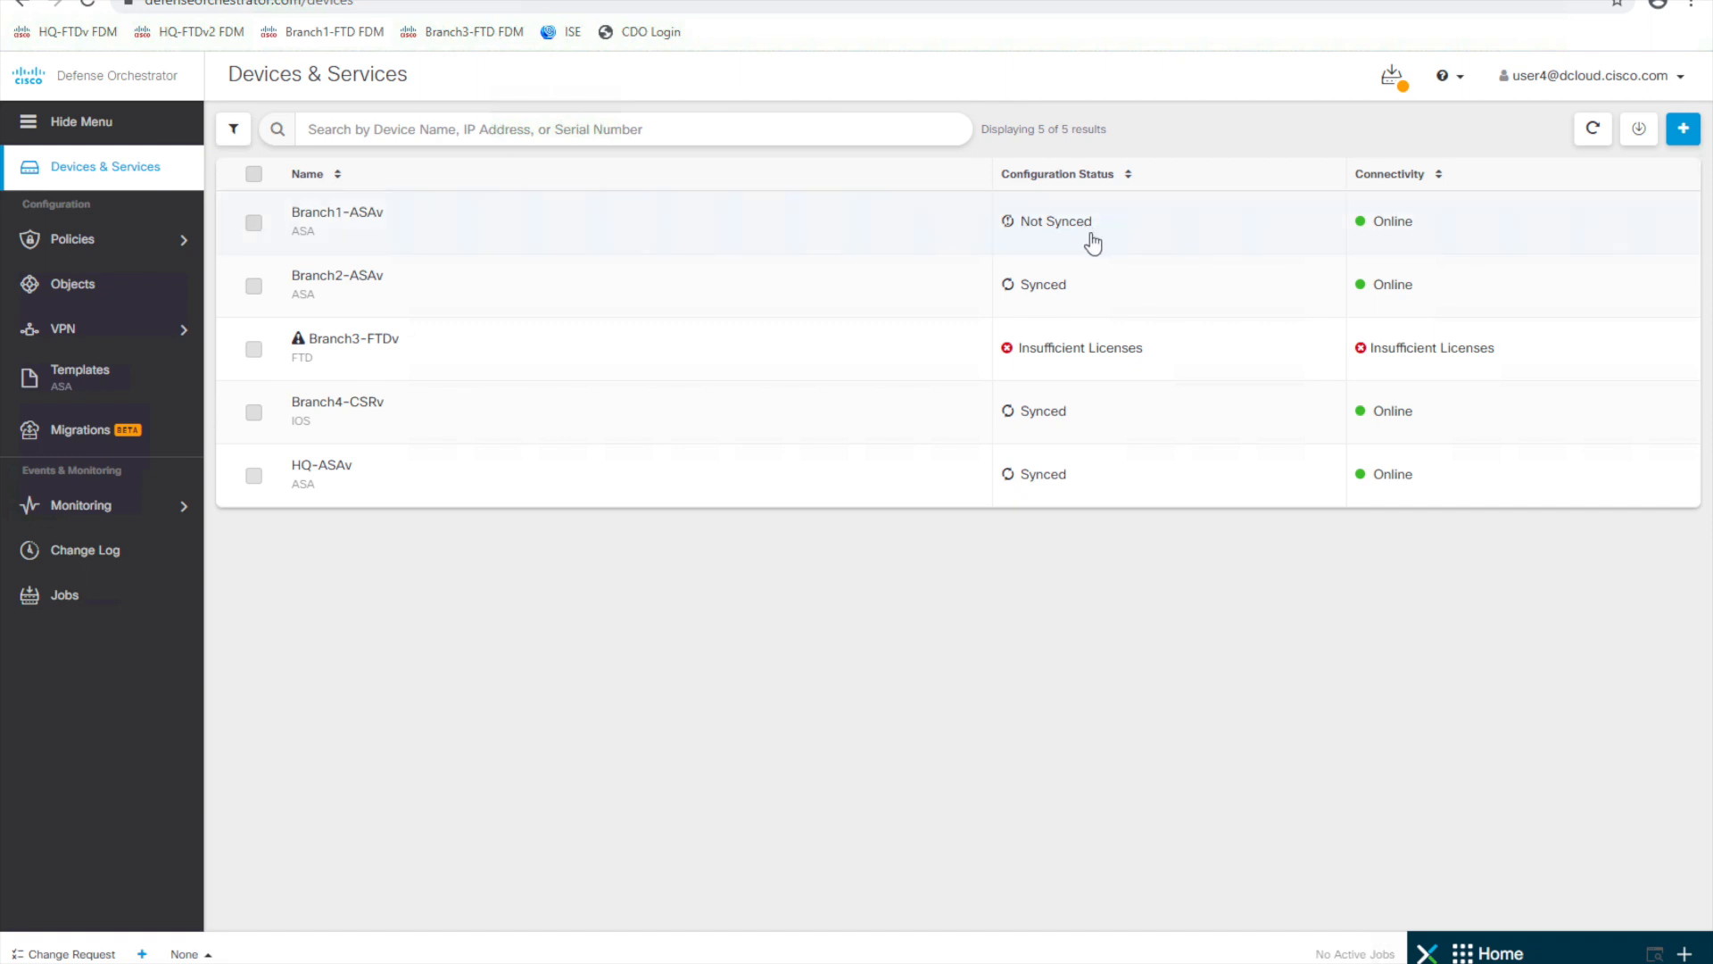
click(255, 223)
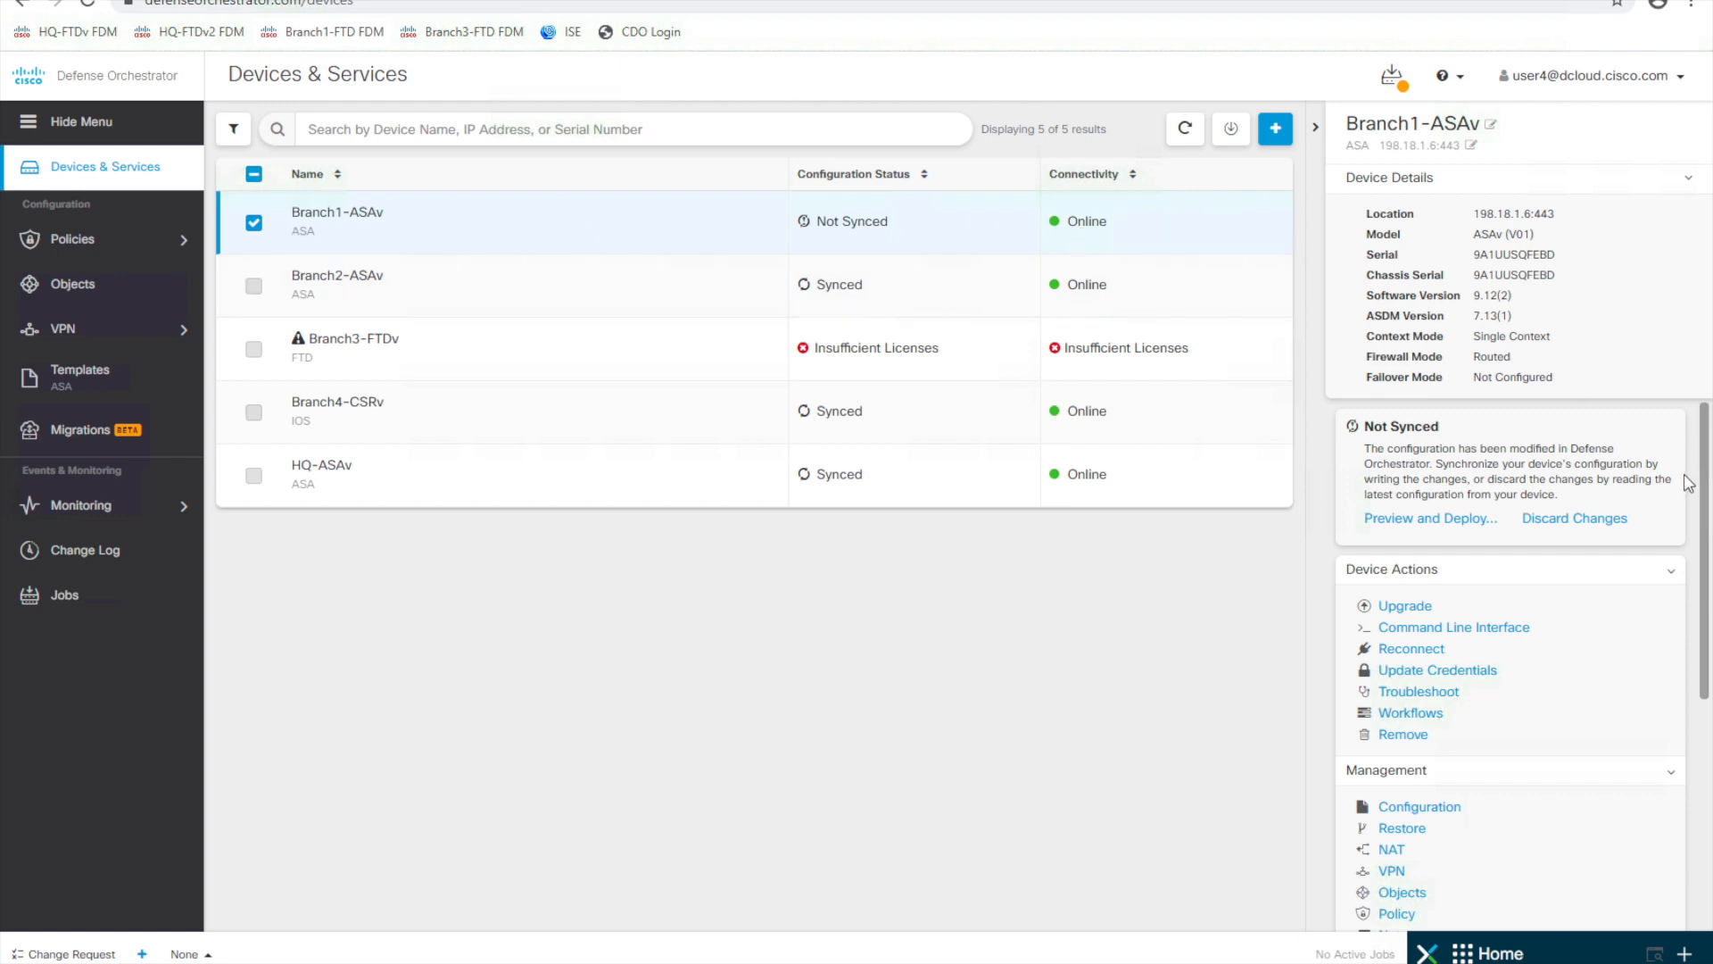
click(1422, 521)
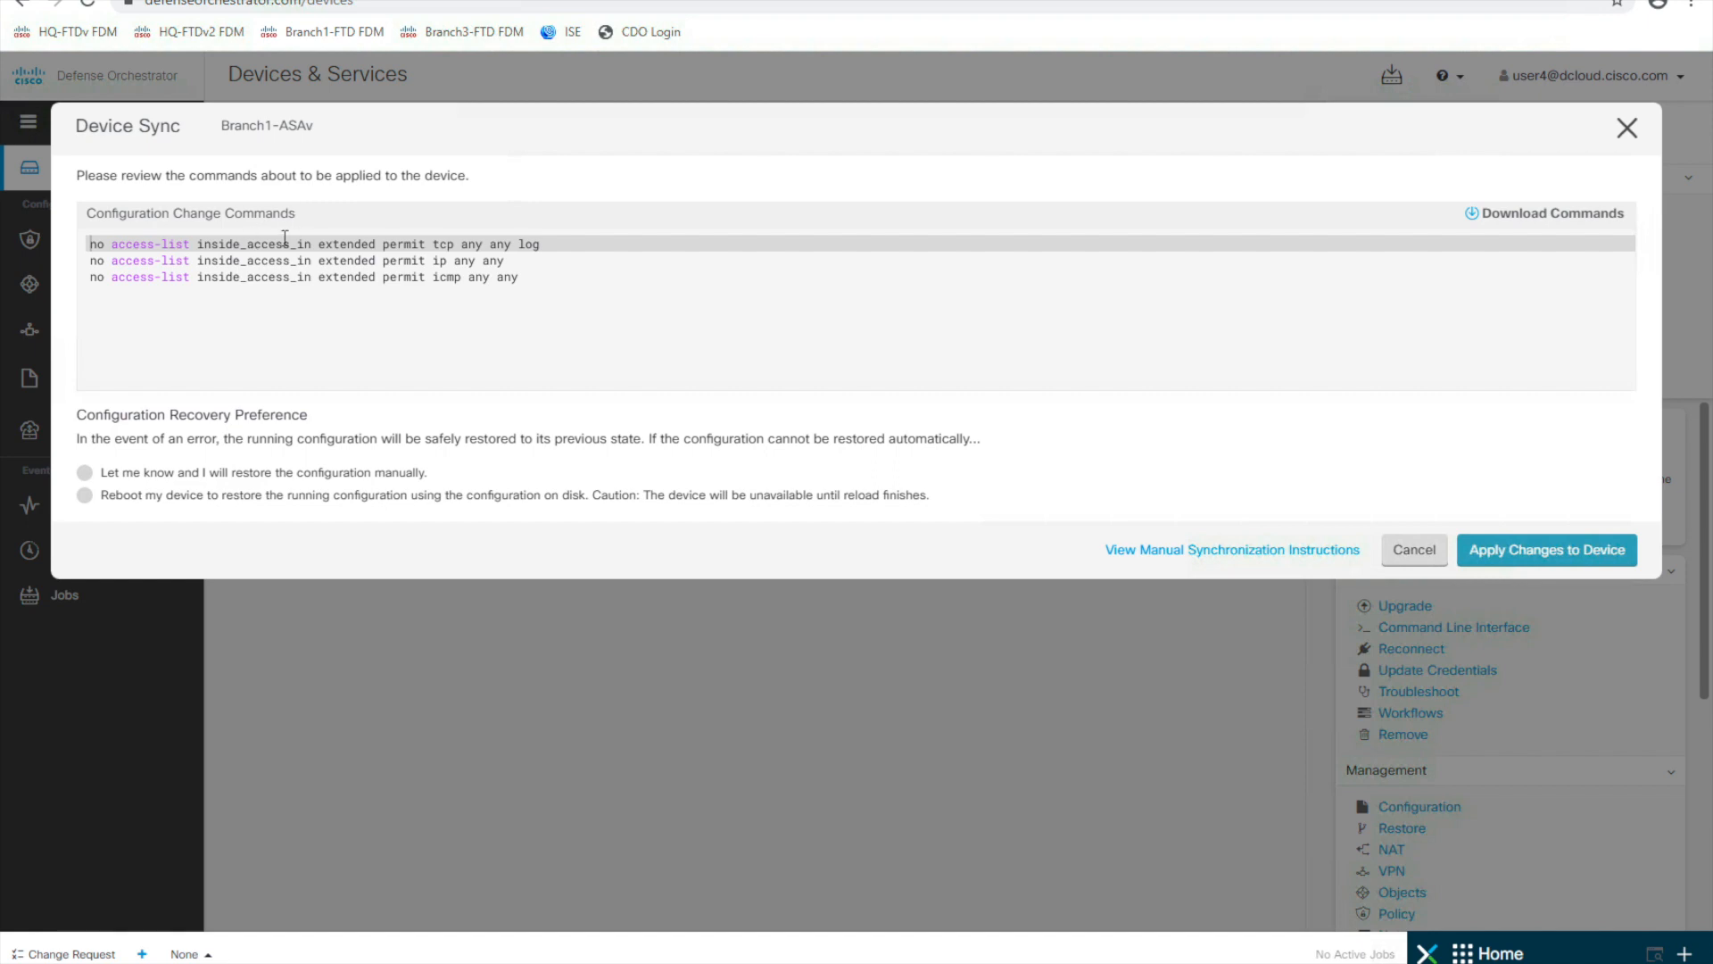
- Download the executable commands from the manual synchronization instructions, review the text file, and close the instructions
click(1215, 555)
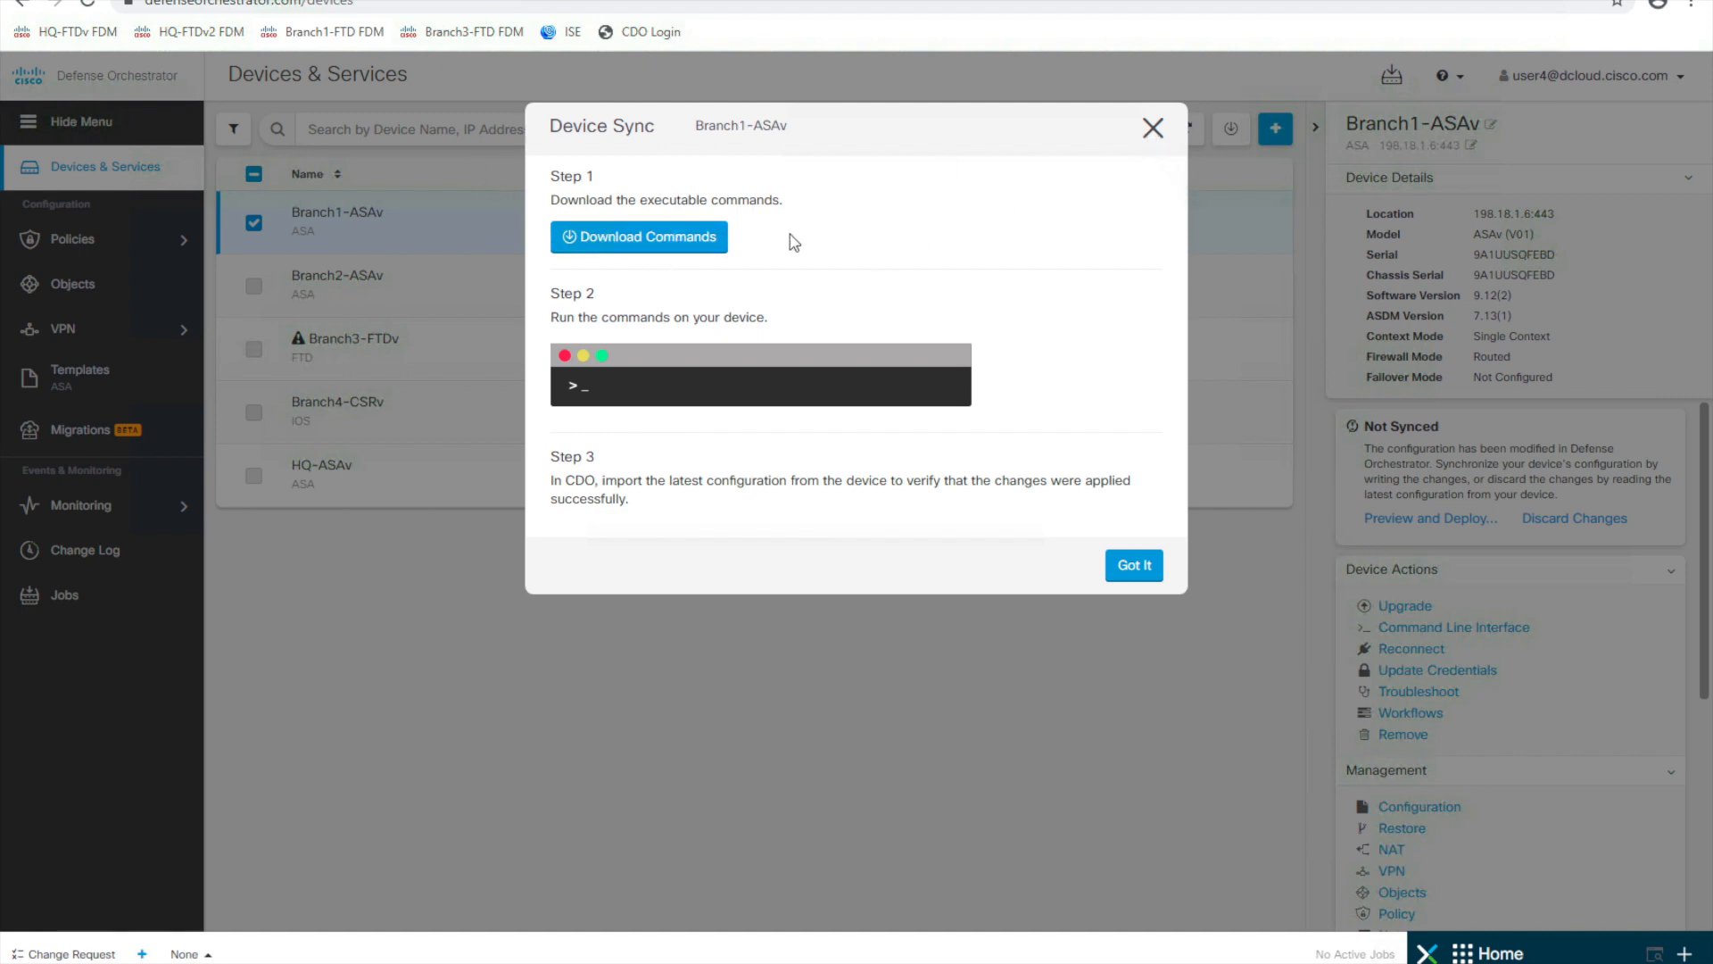
click(661, 249)
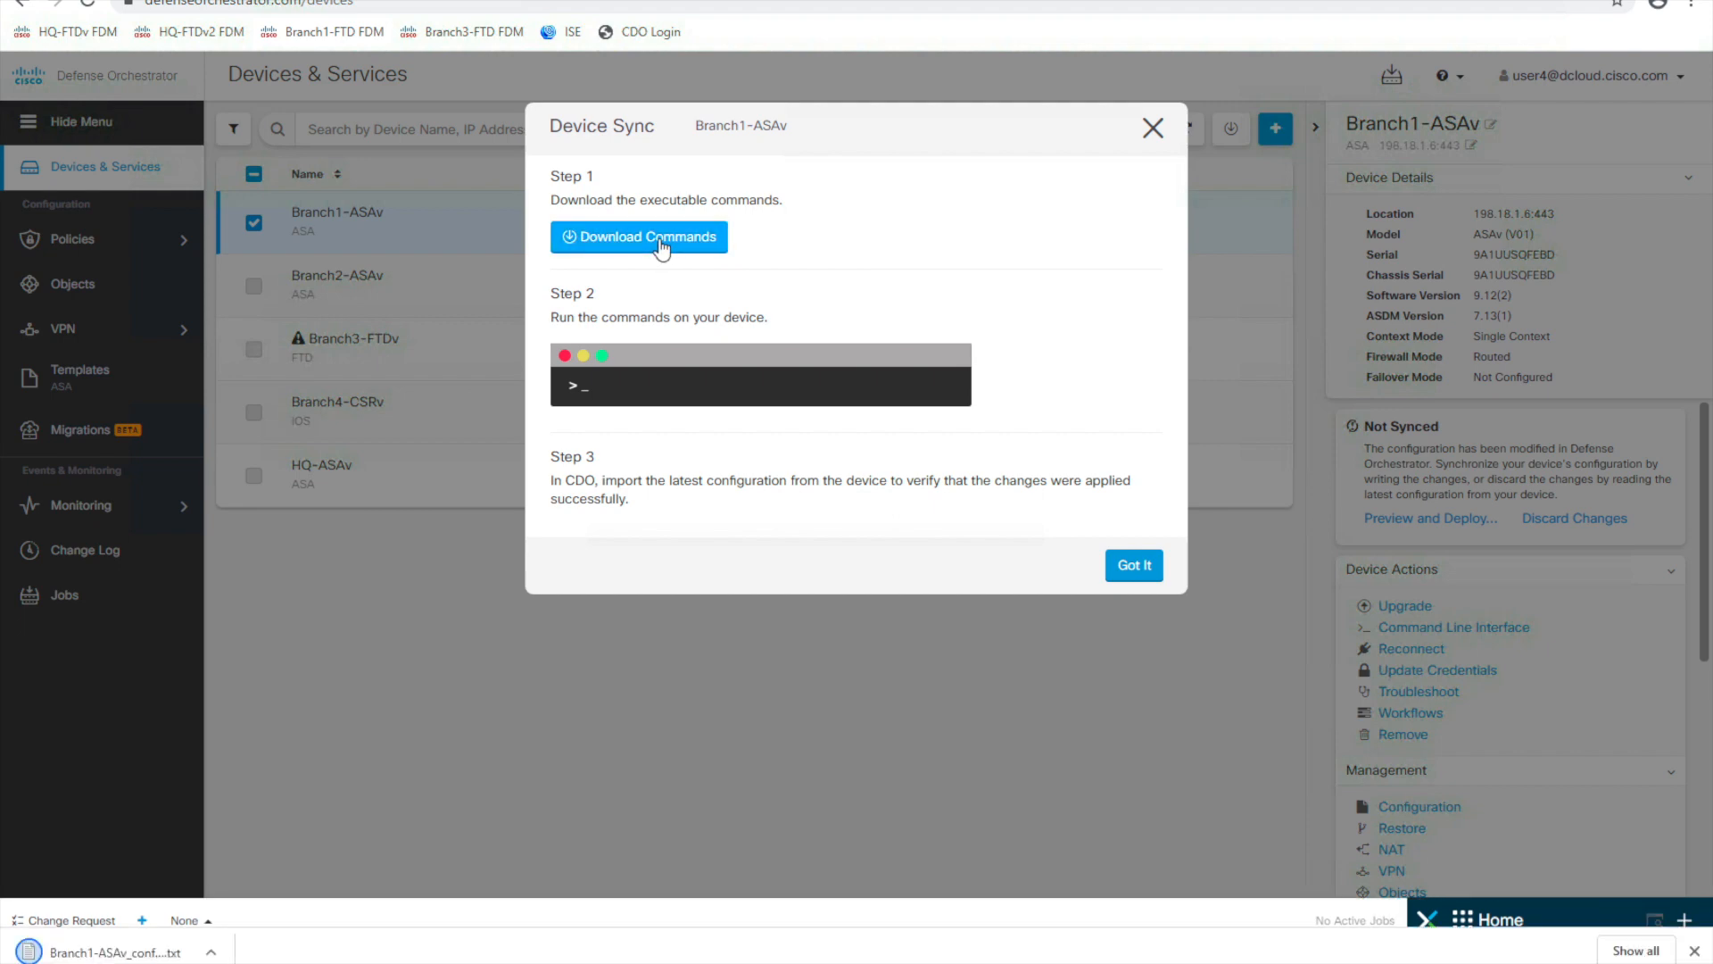
click(142, 953)
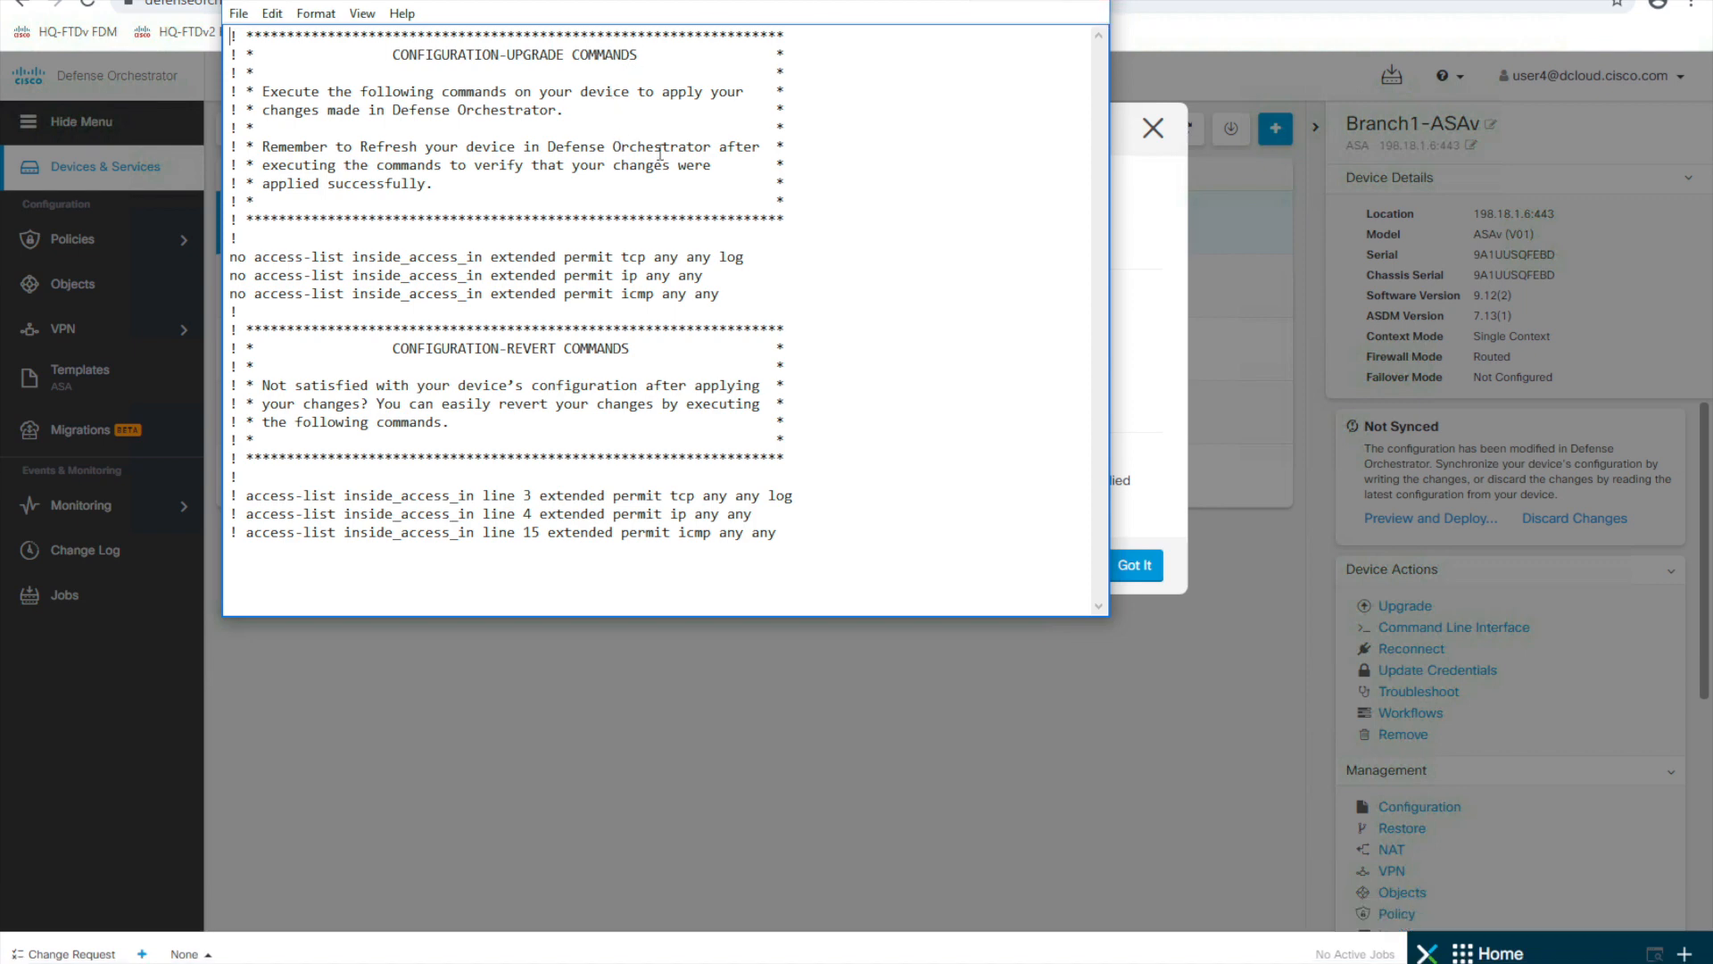
click(1084, 3)
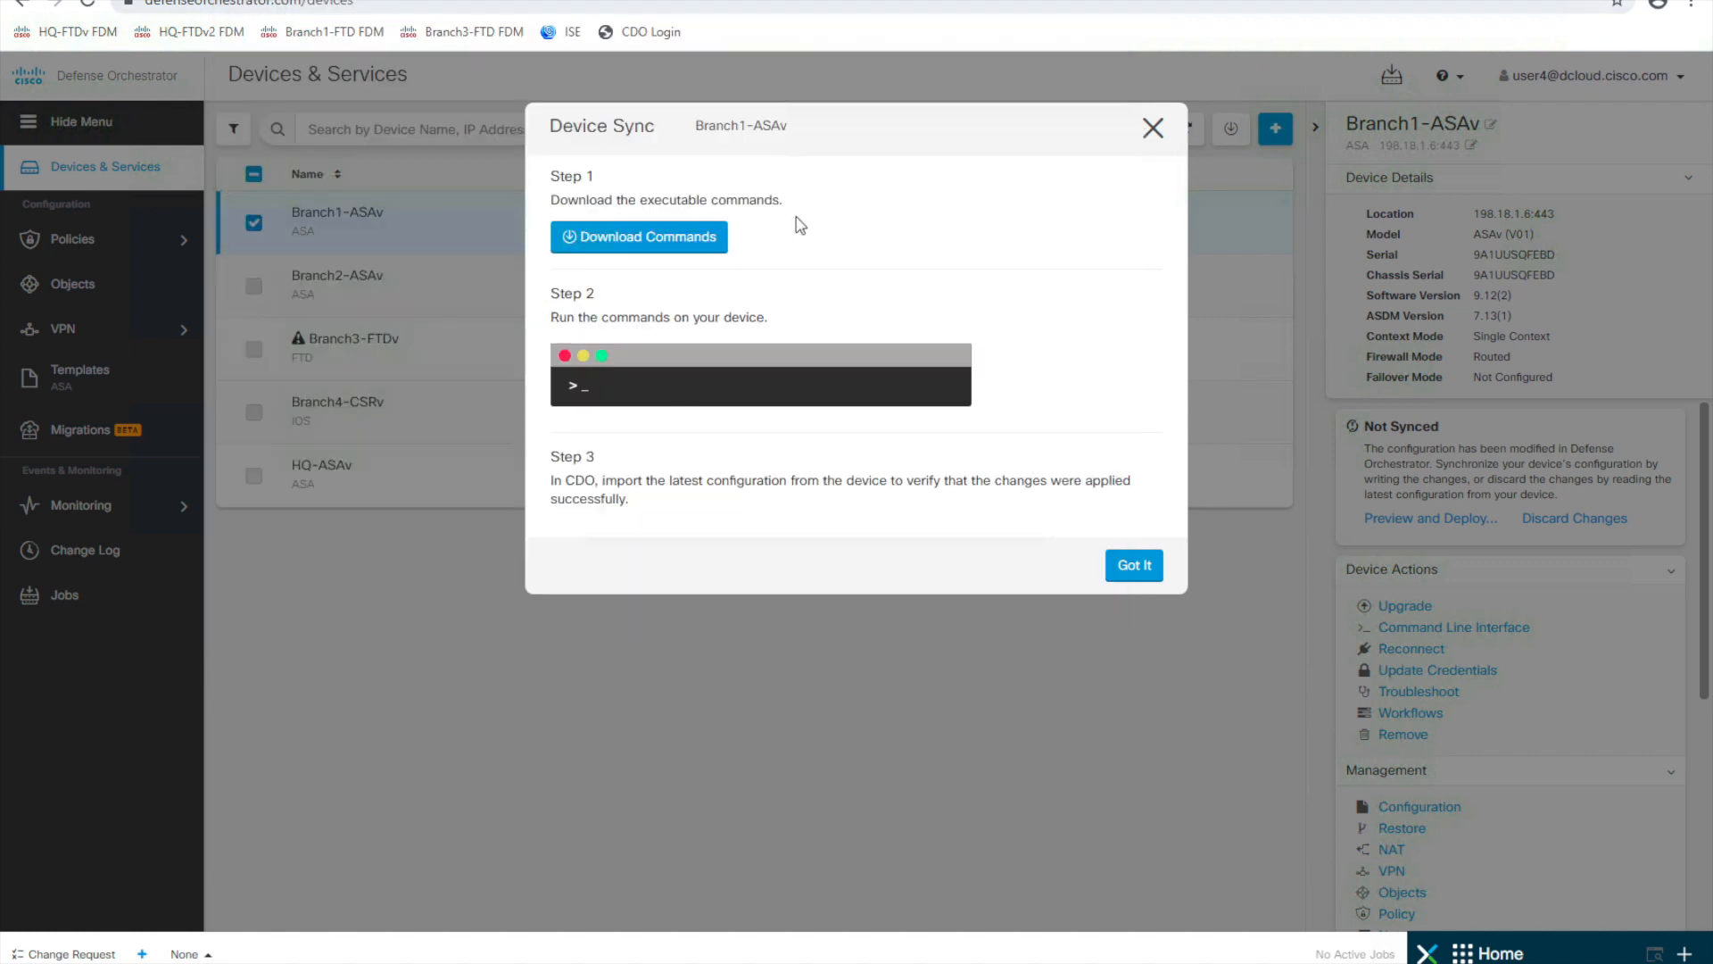
click(1153, 130)
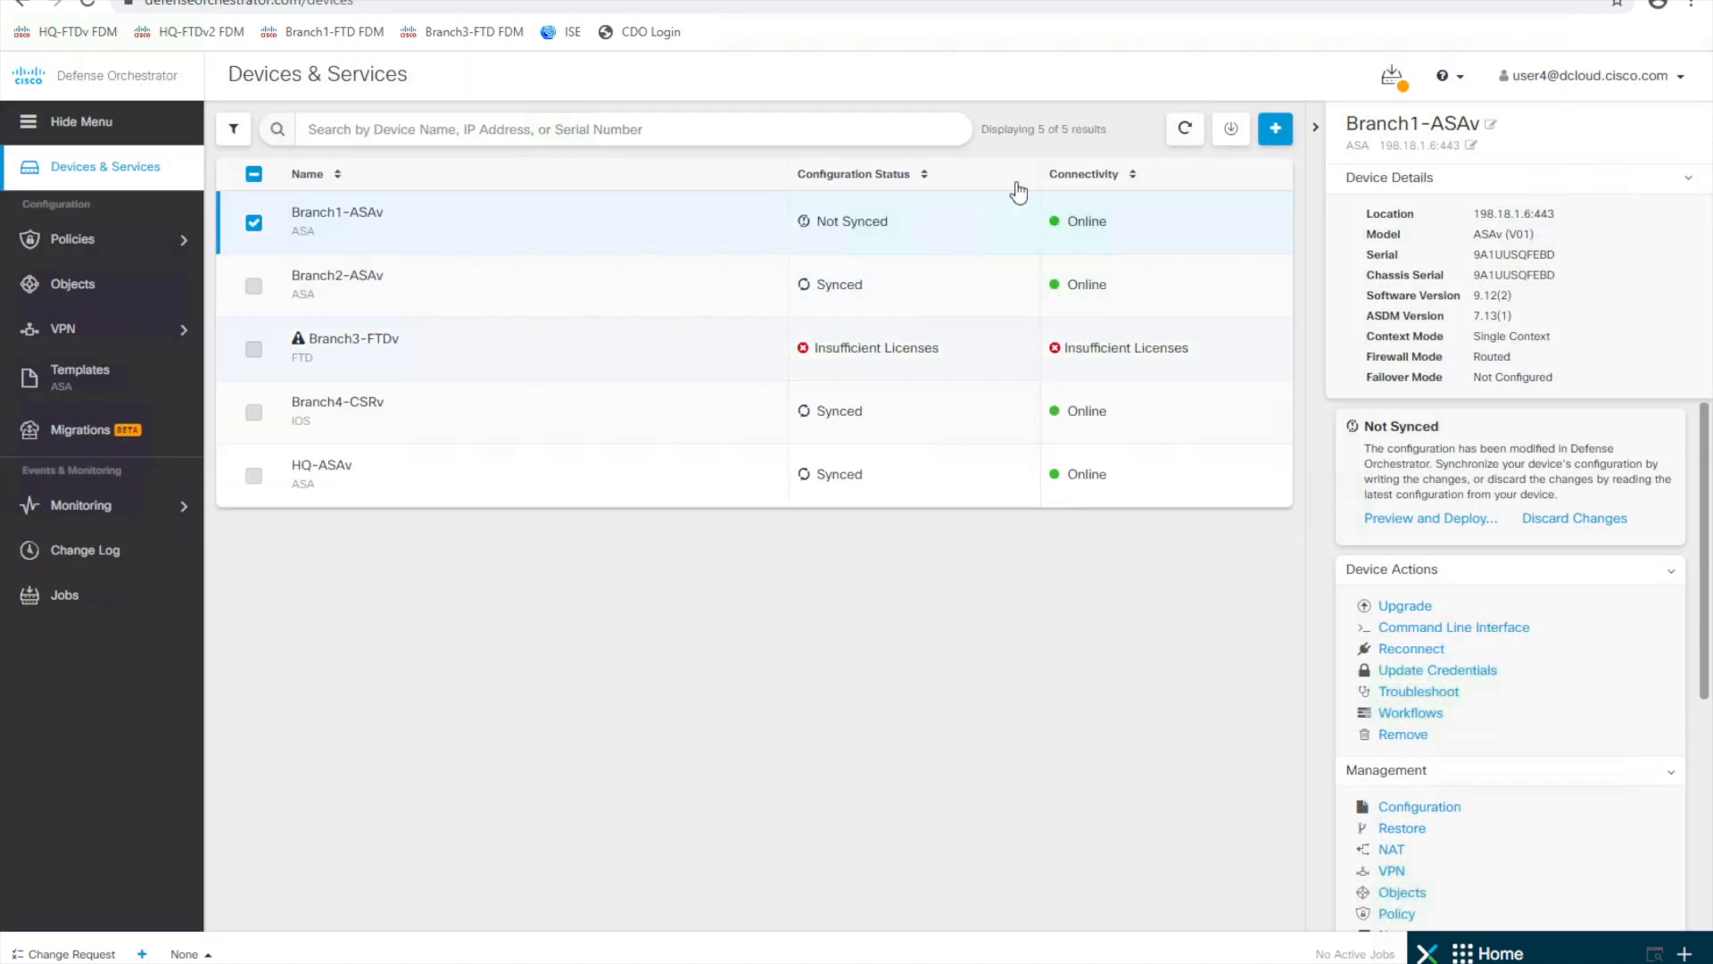
- Deploy the pending changes to Branch1-ASAv with the recovery preference to be notified and restore the configuration manually, and refresh the device list
click(1458, 519)
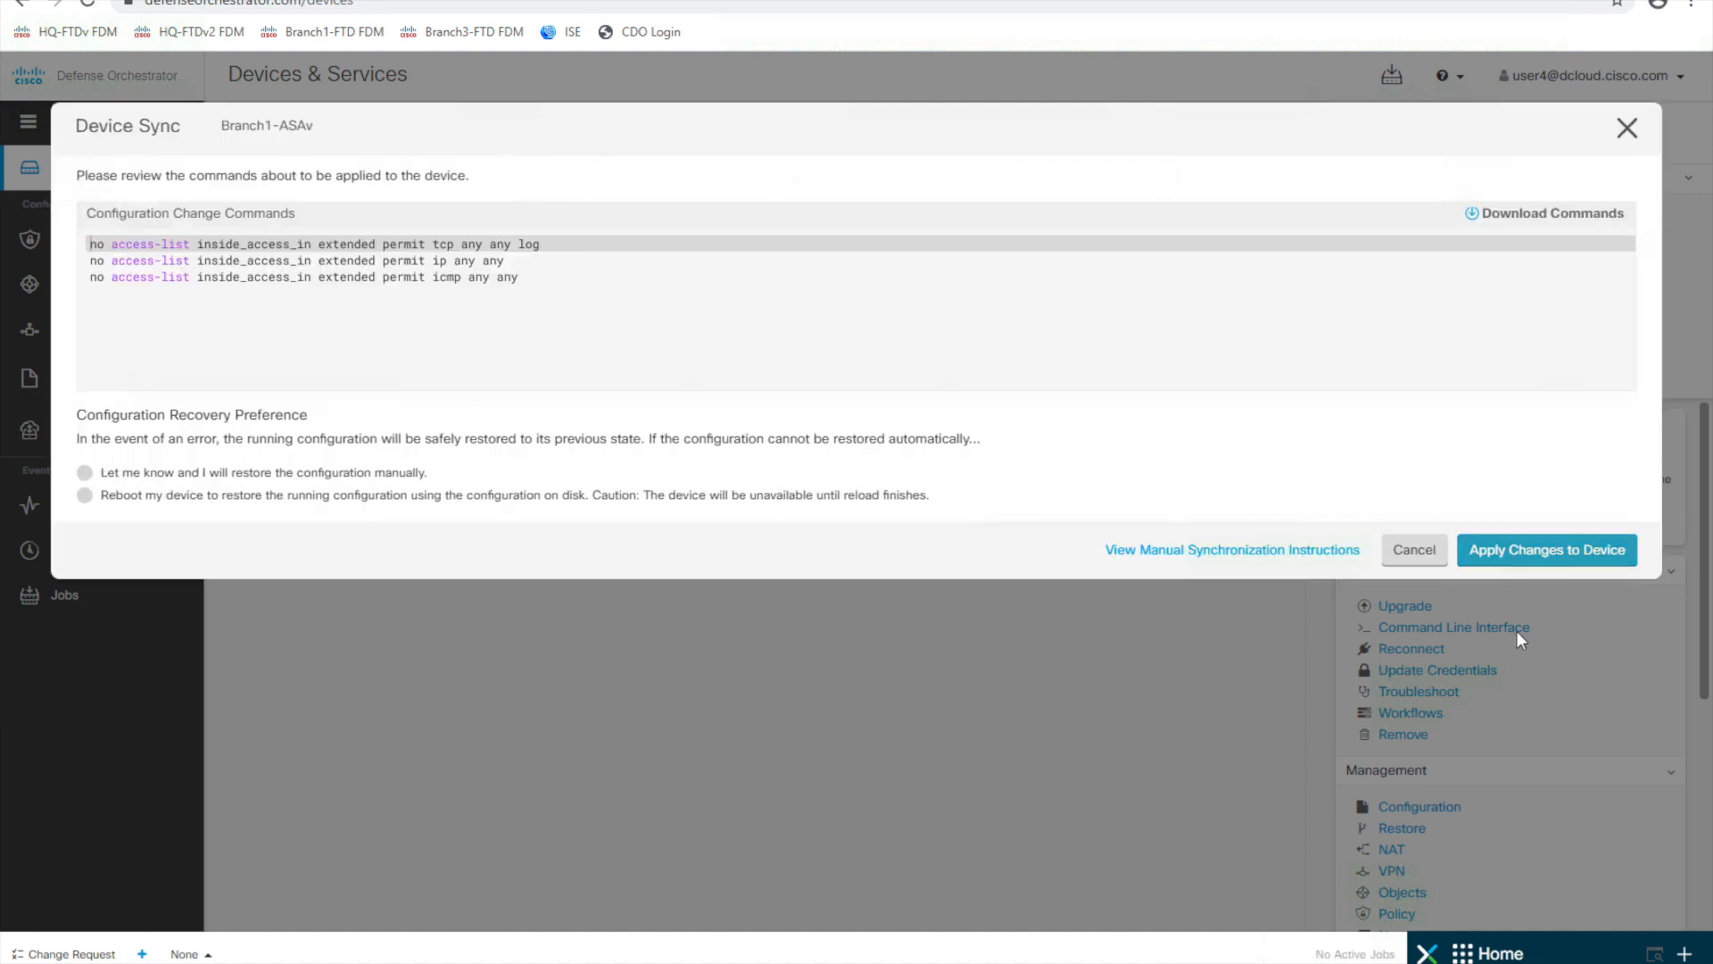
click(86, 473)
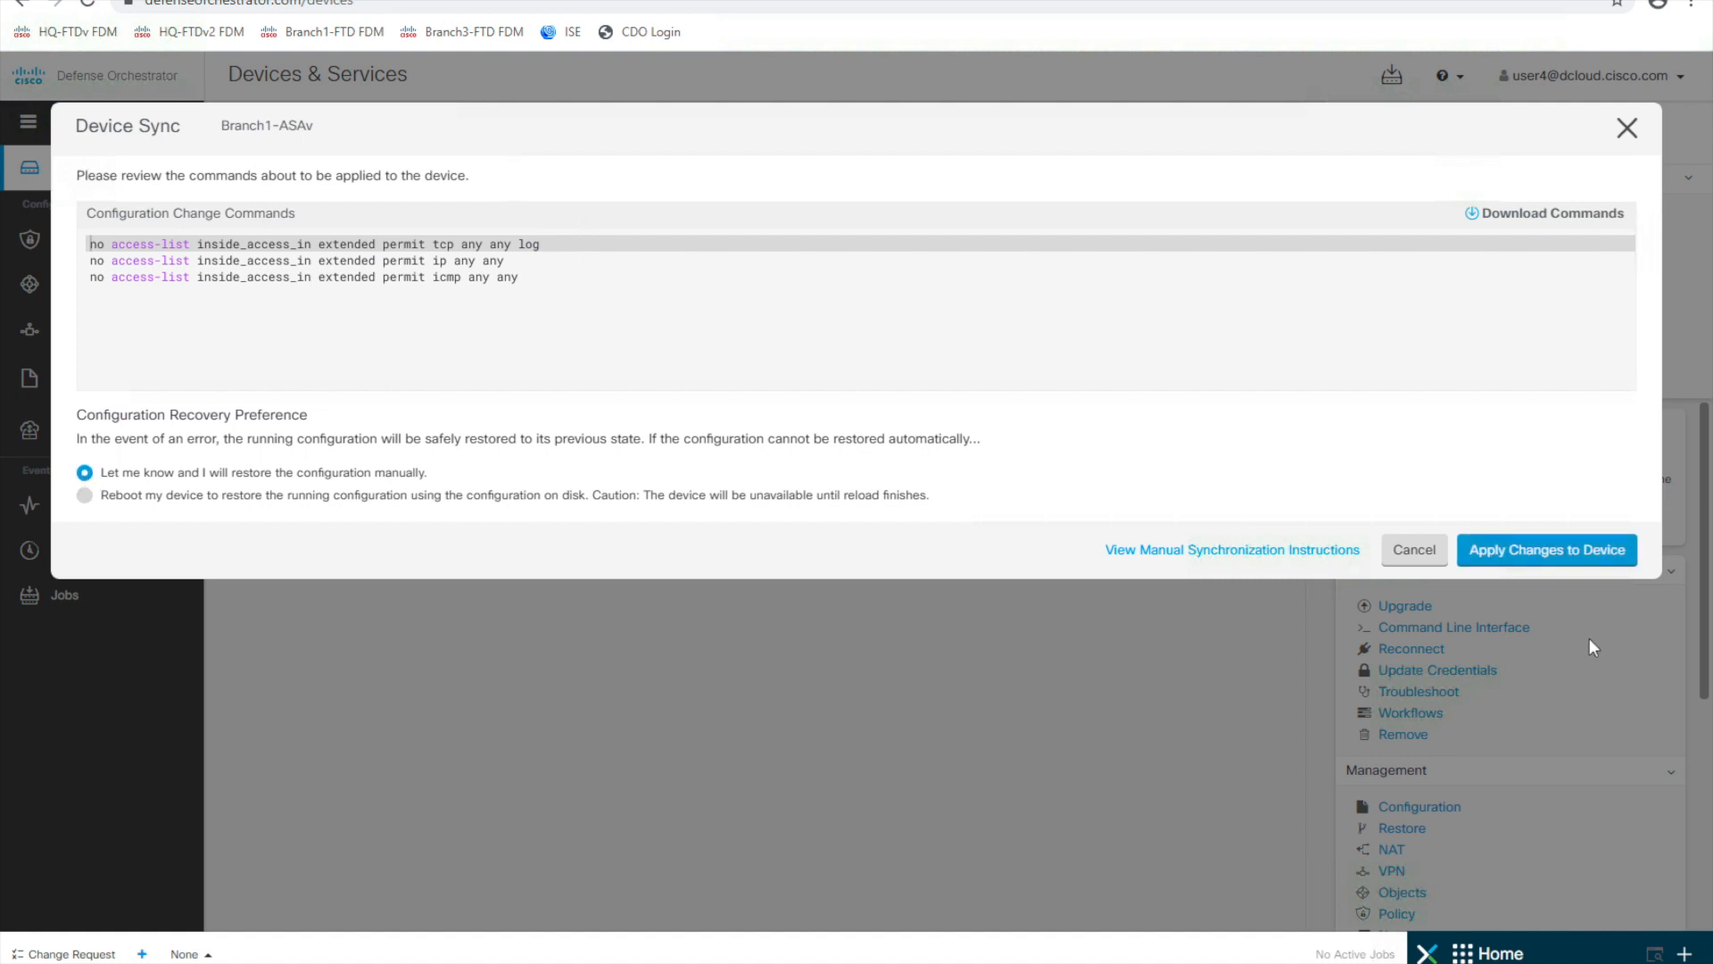
click(1548, 551)
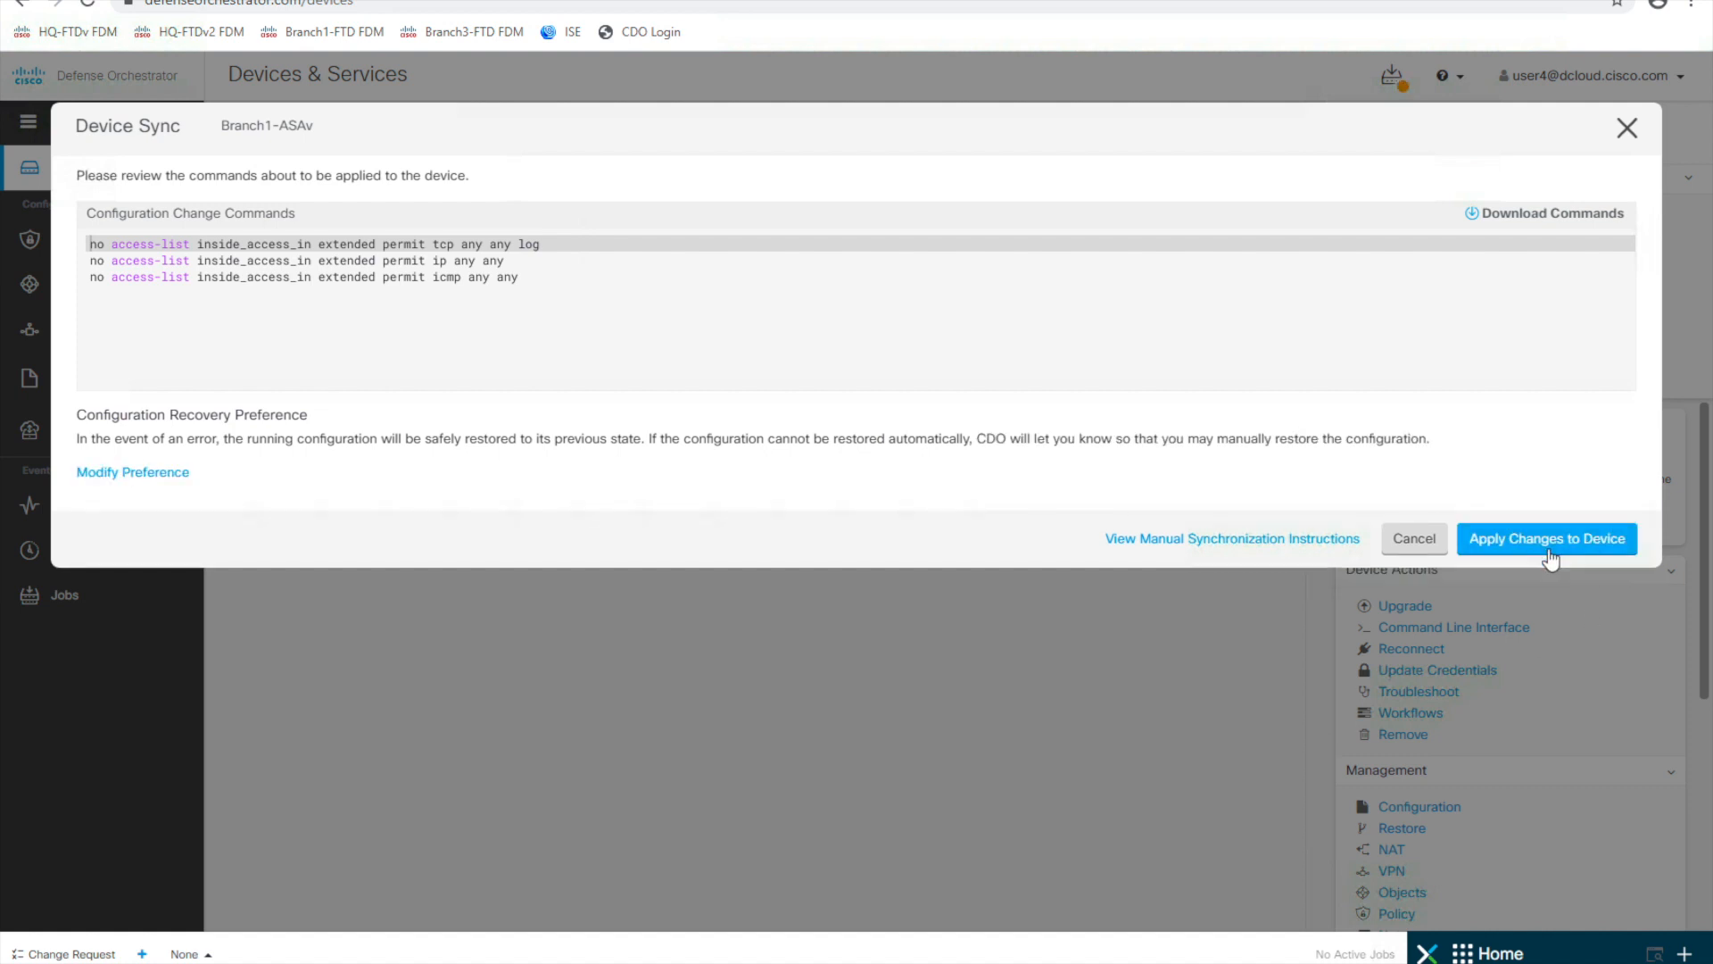
click(1550, 554)
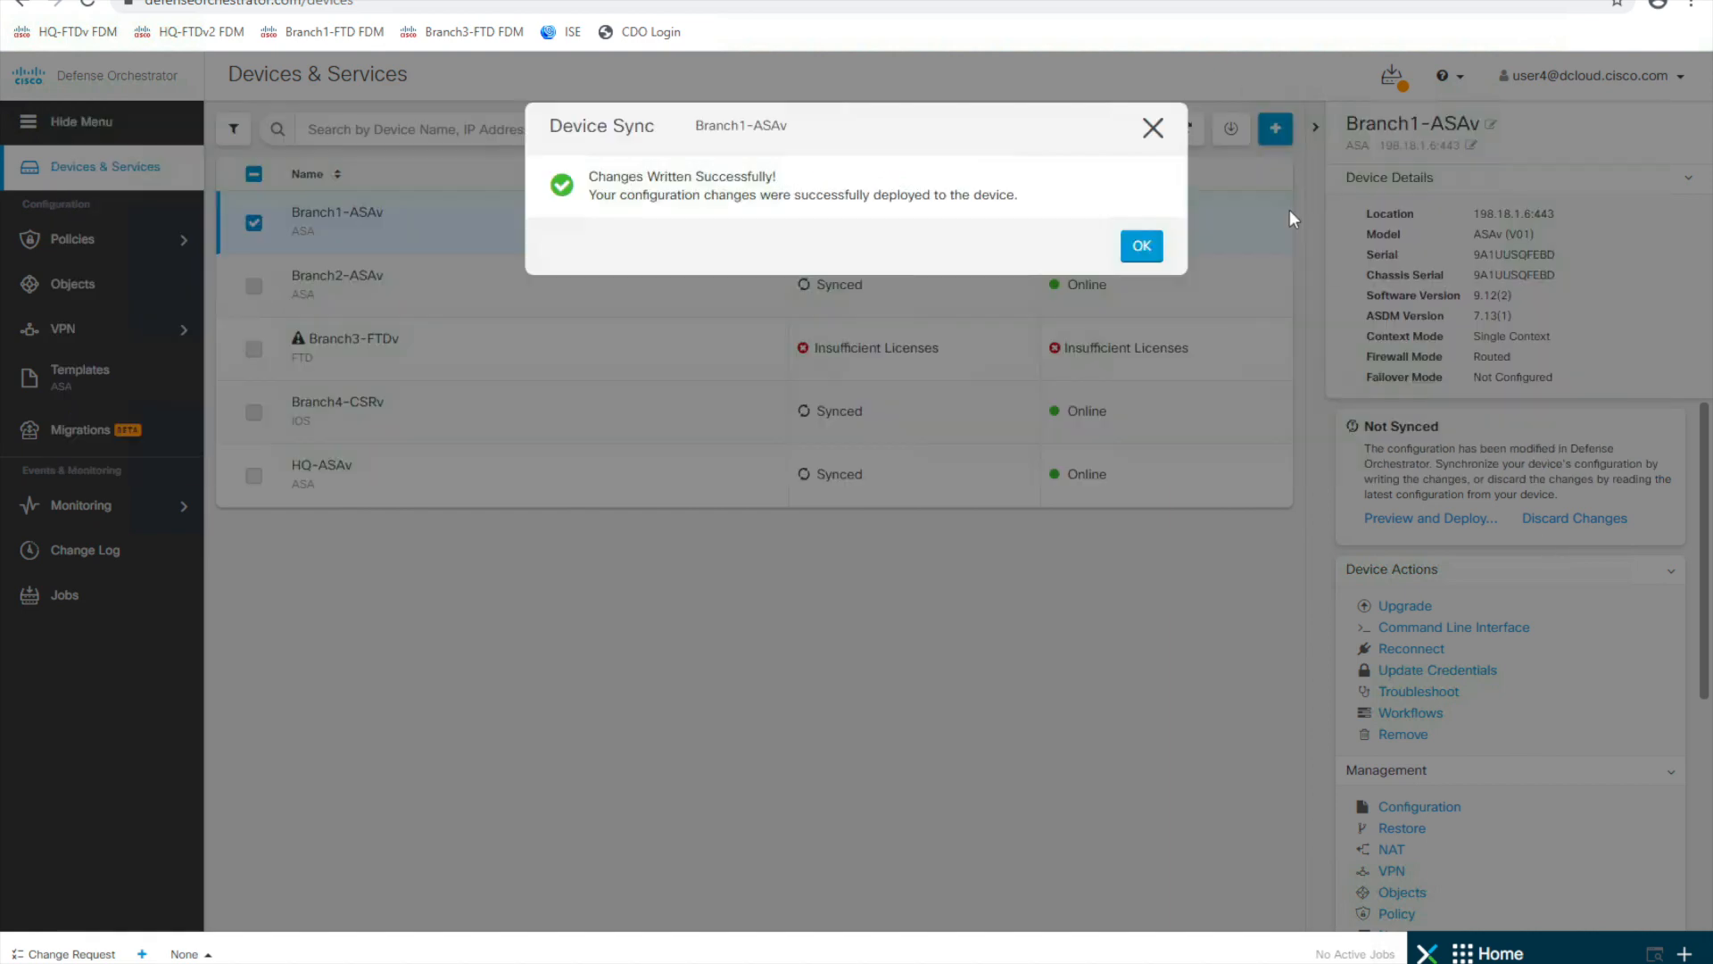
click(1139, 248)
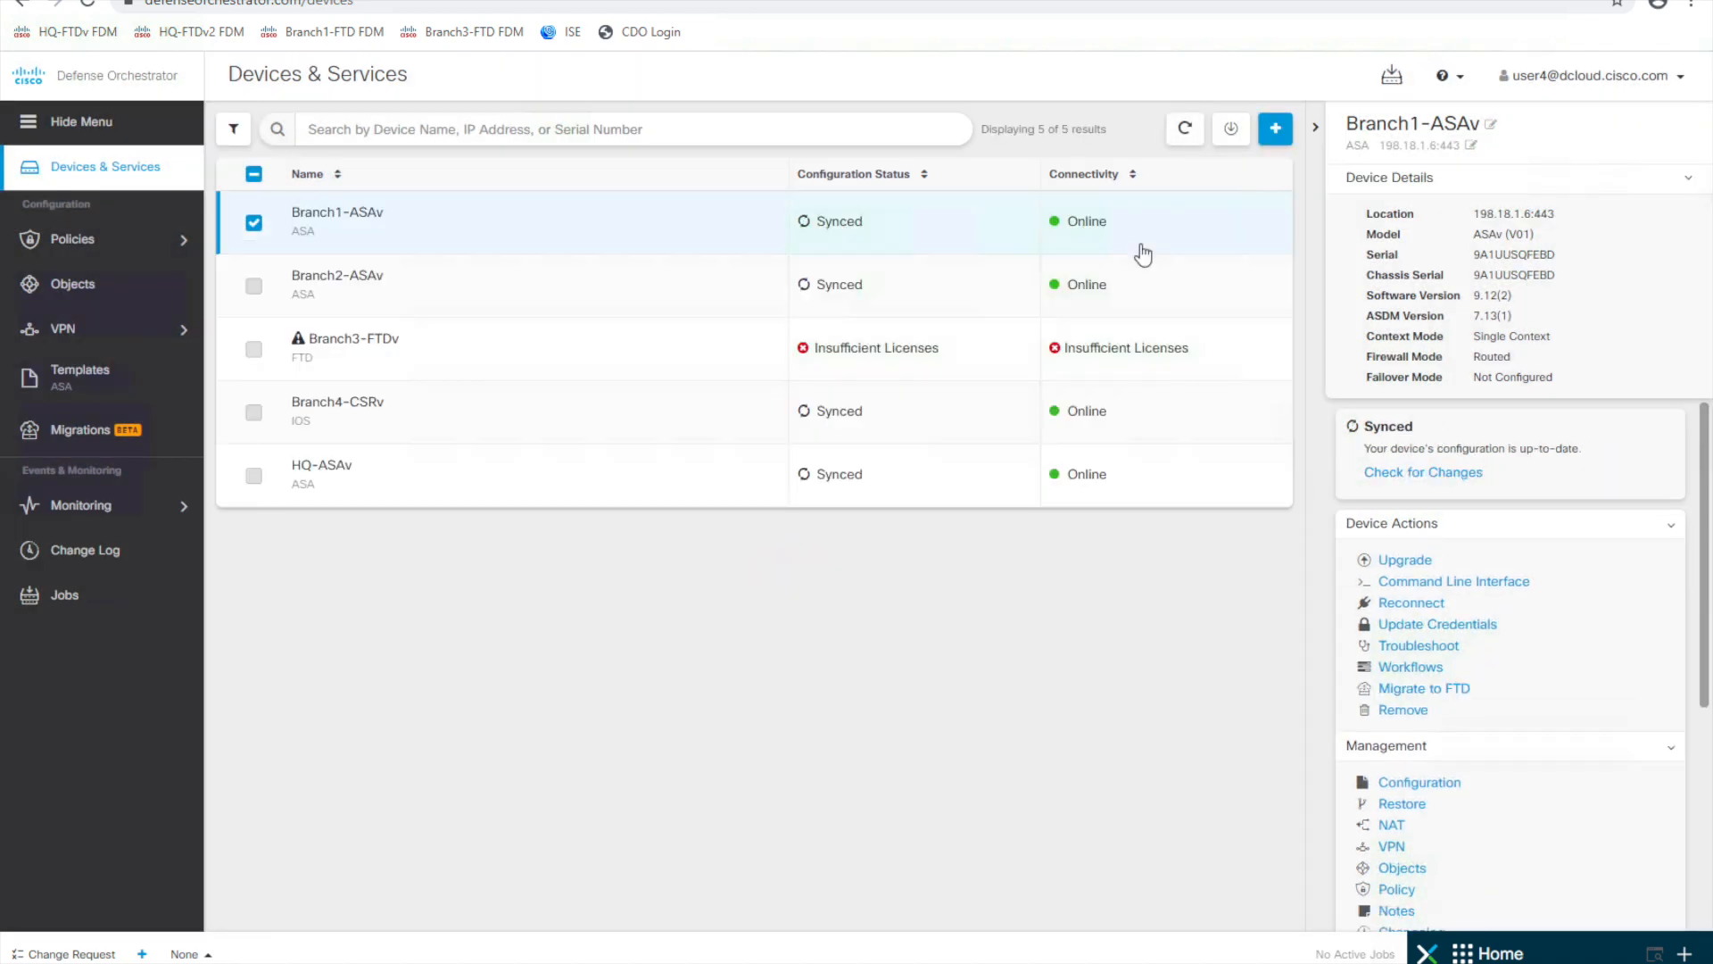
click(1185, 128)
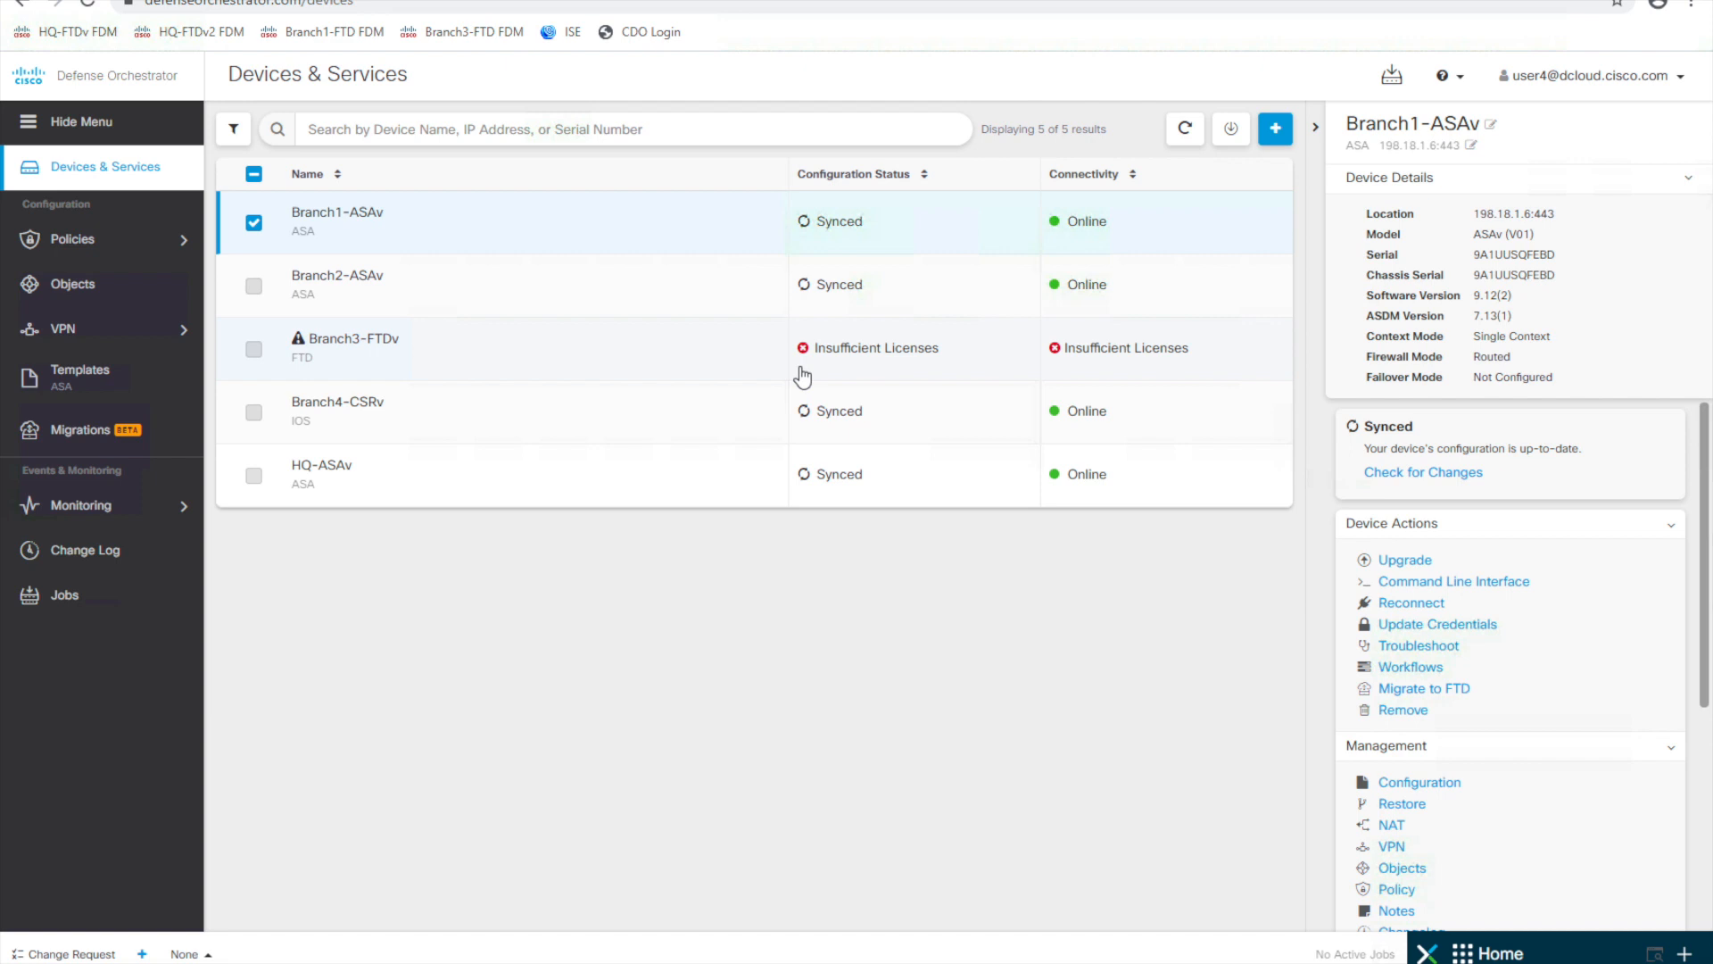
- Open the access rules of HQ-ASAv's PointOfSale policy from the ASA access policies
click(125, 257)
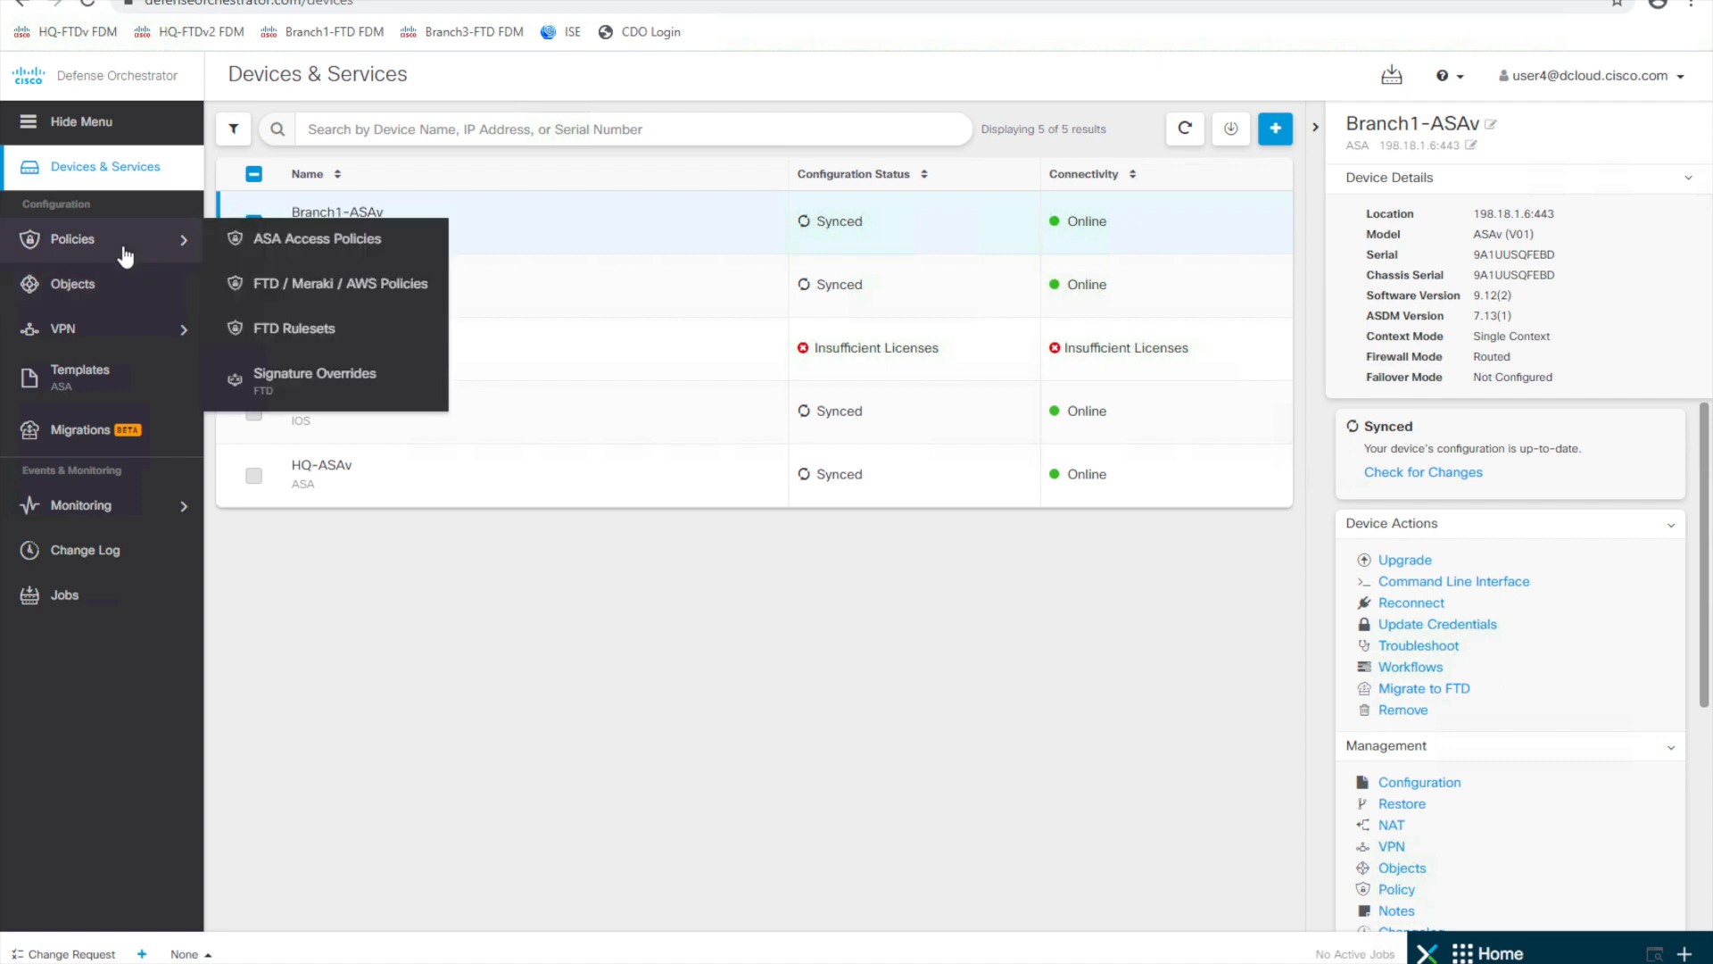
click(287, 250)
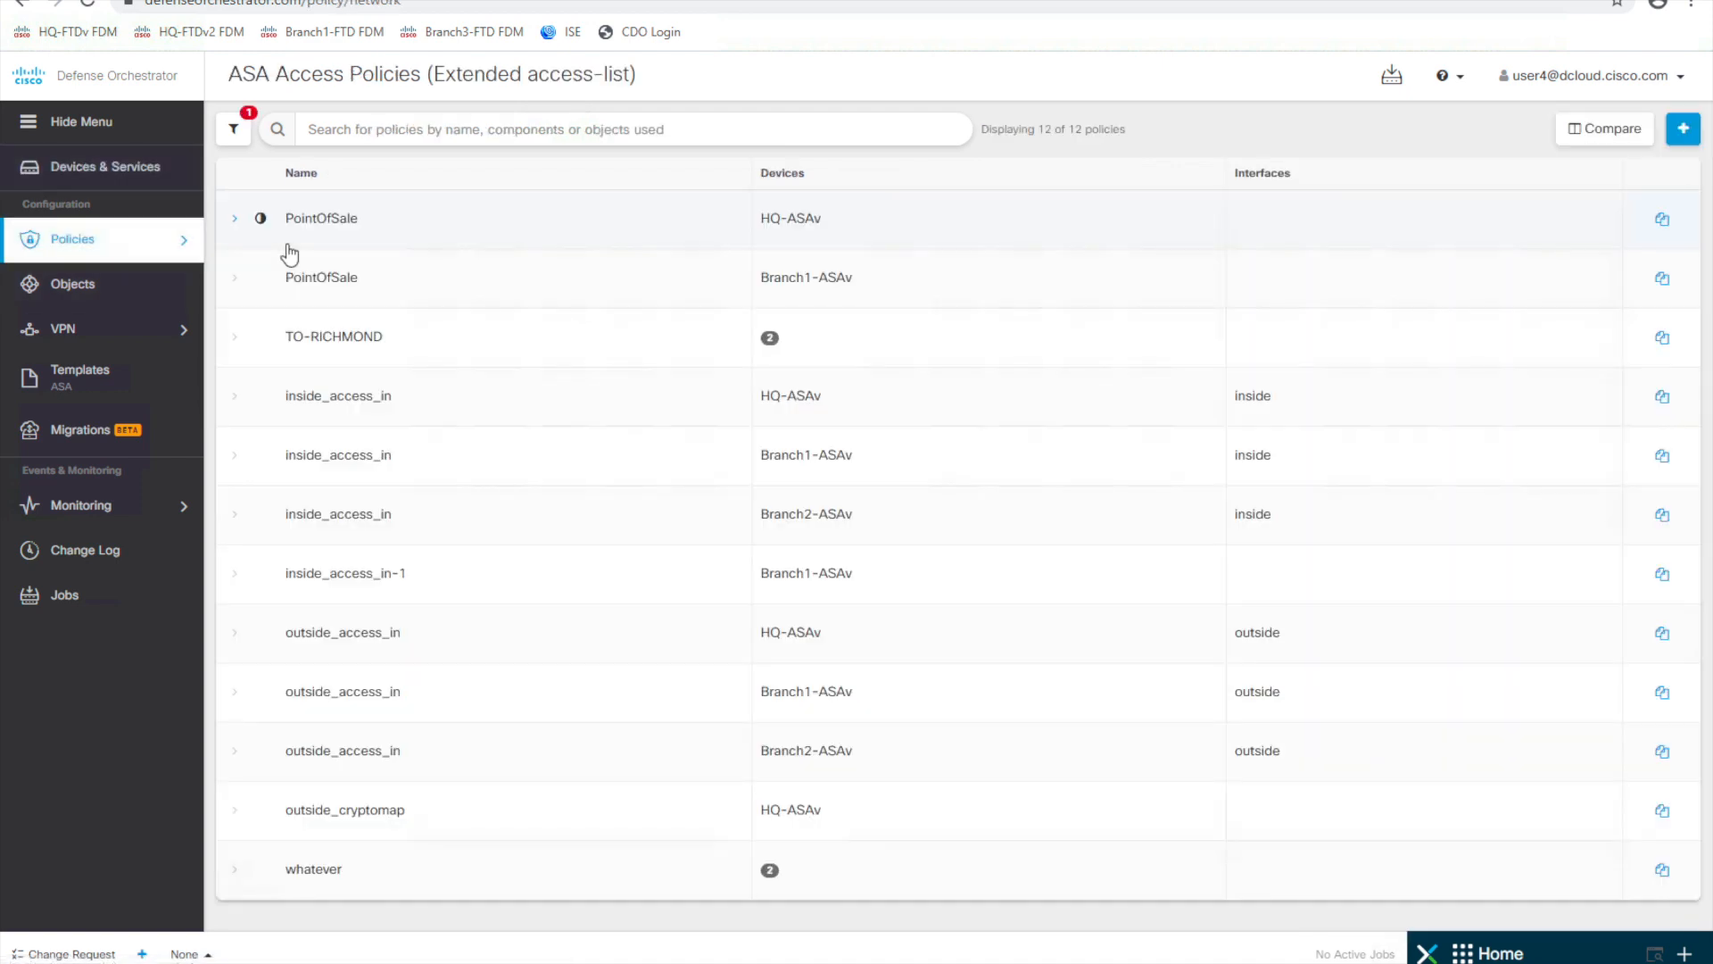
click(436, 235)
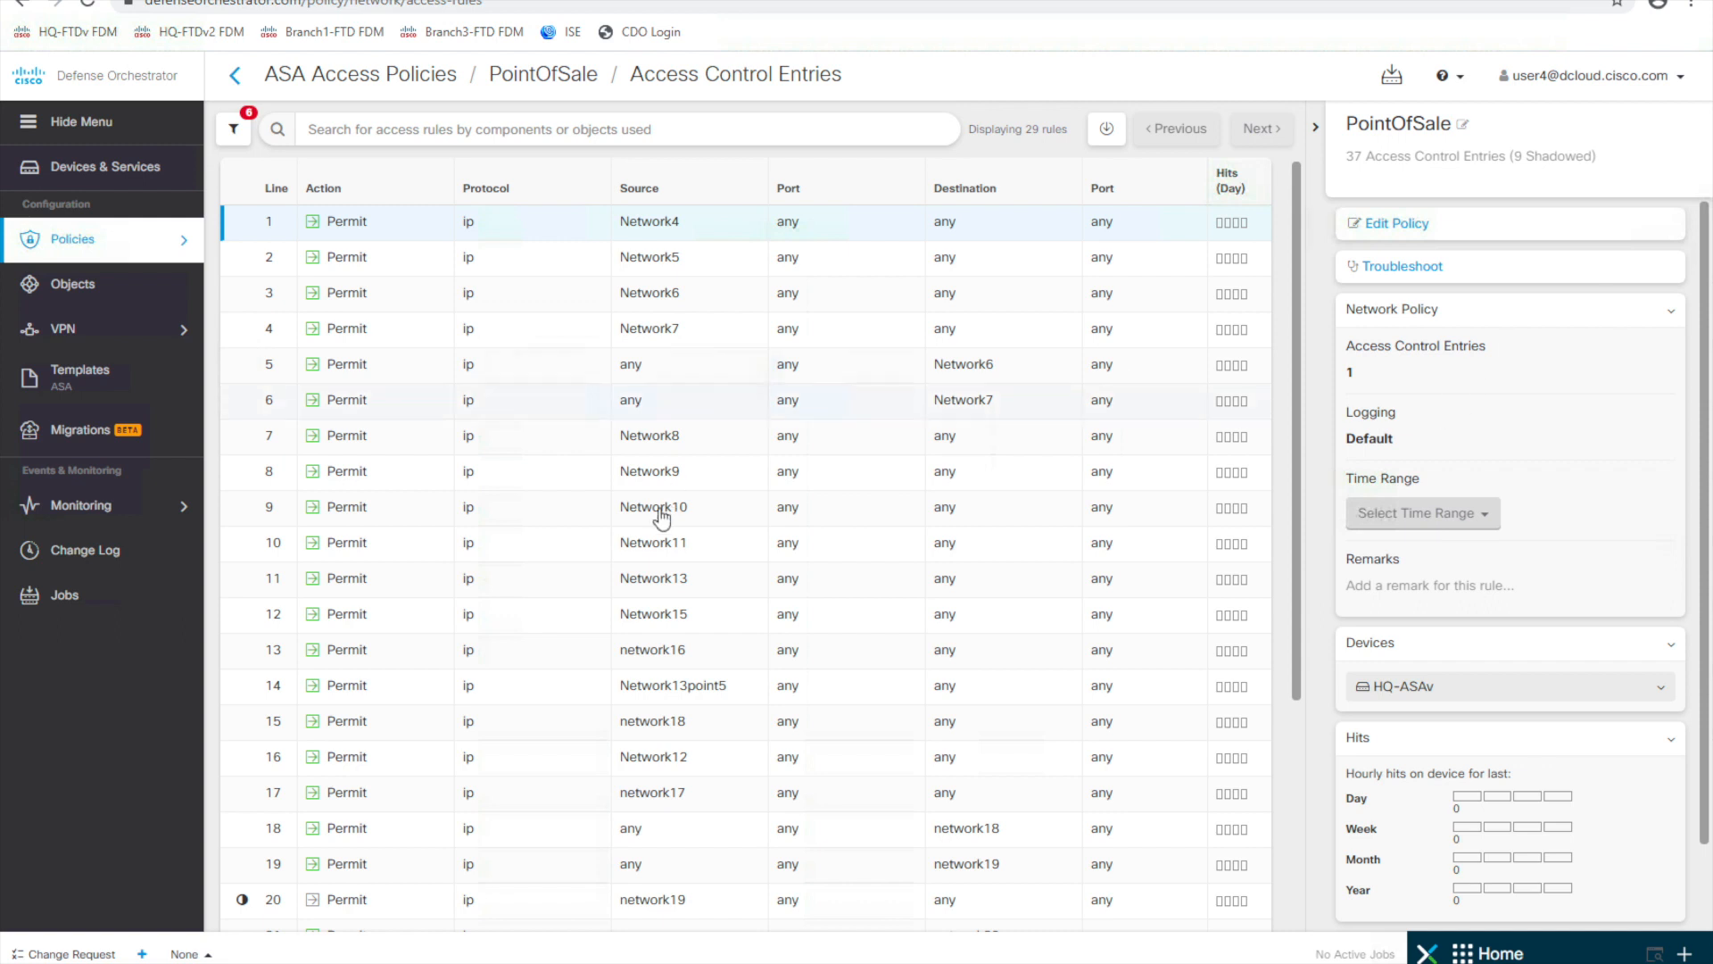
- Examine the shadowed rule on line 20, including which rule shadows it and the address of its network19 object
scroll(661, 555, down, 1)
scroll(661, 555, down, 3)
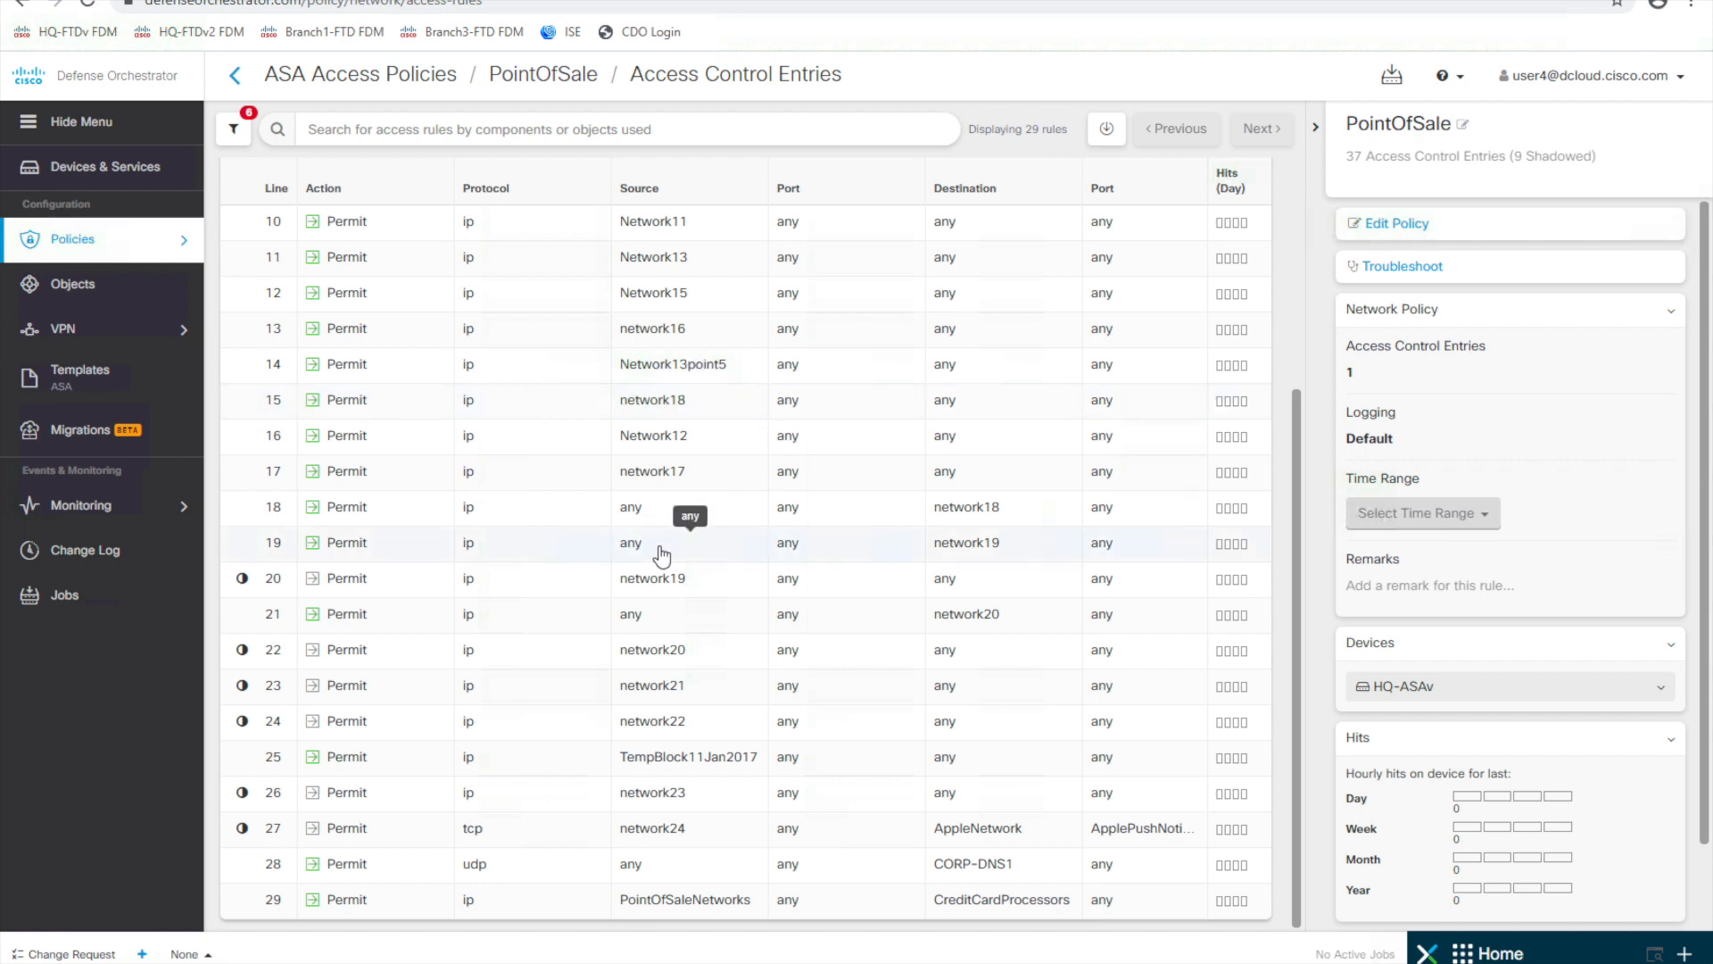
click(406, 589)
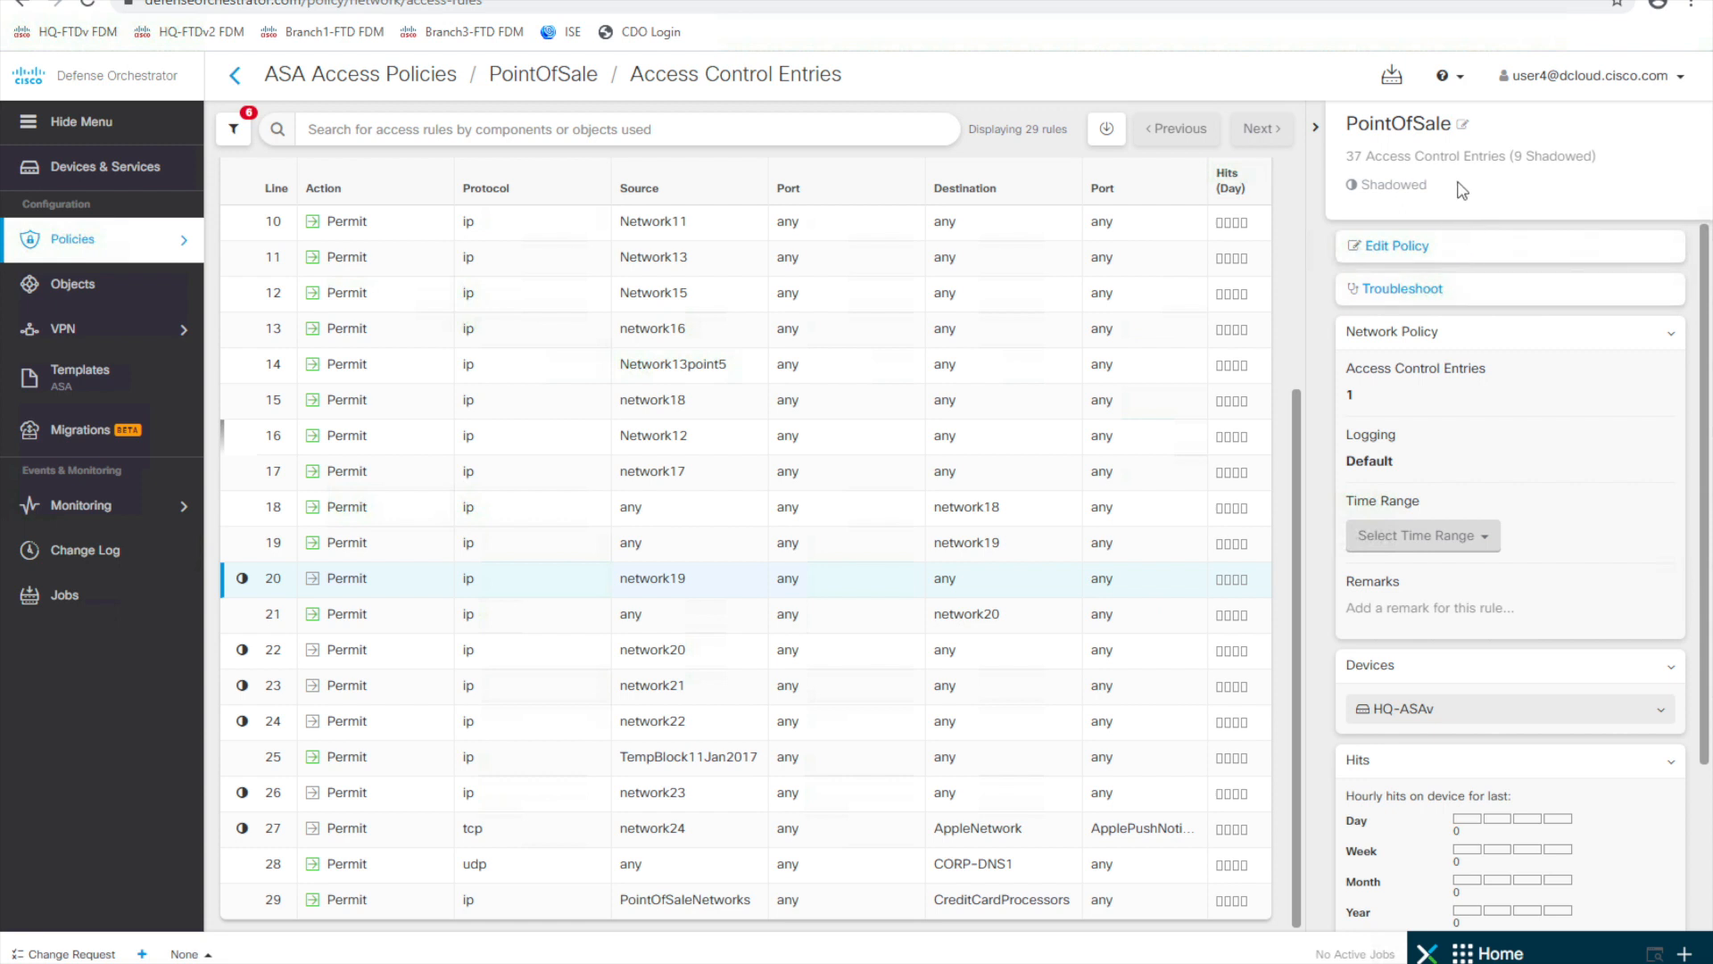
scroll(1499, 627, down, 3)
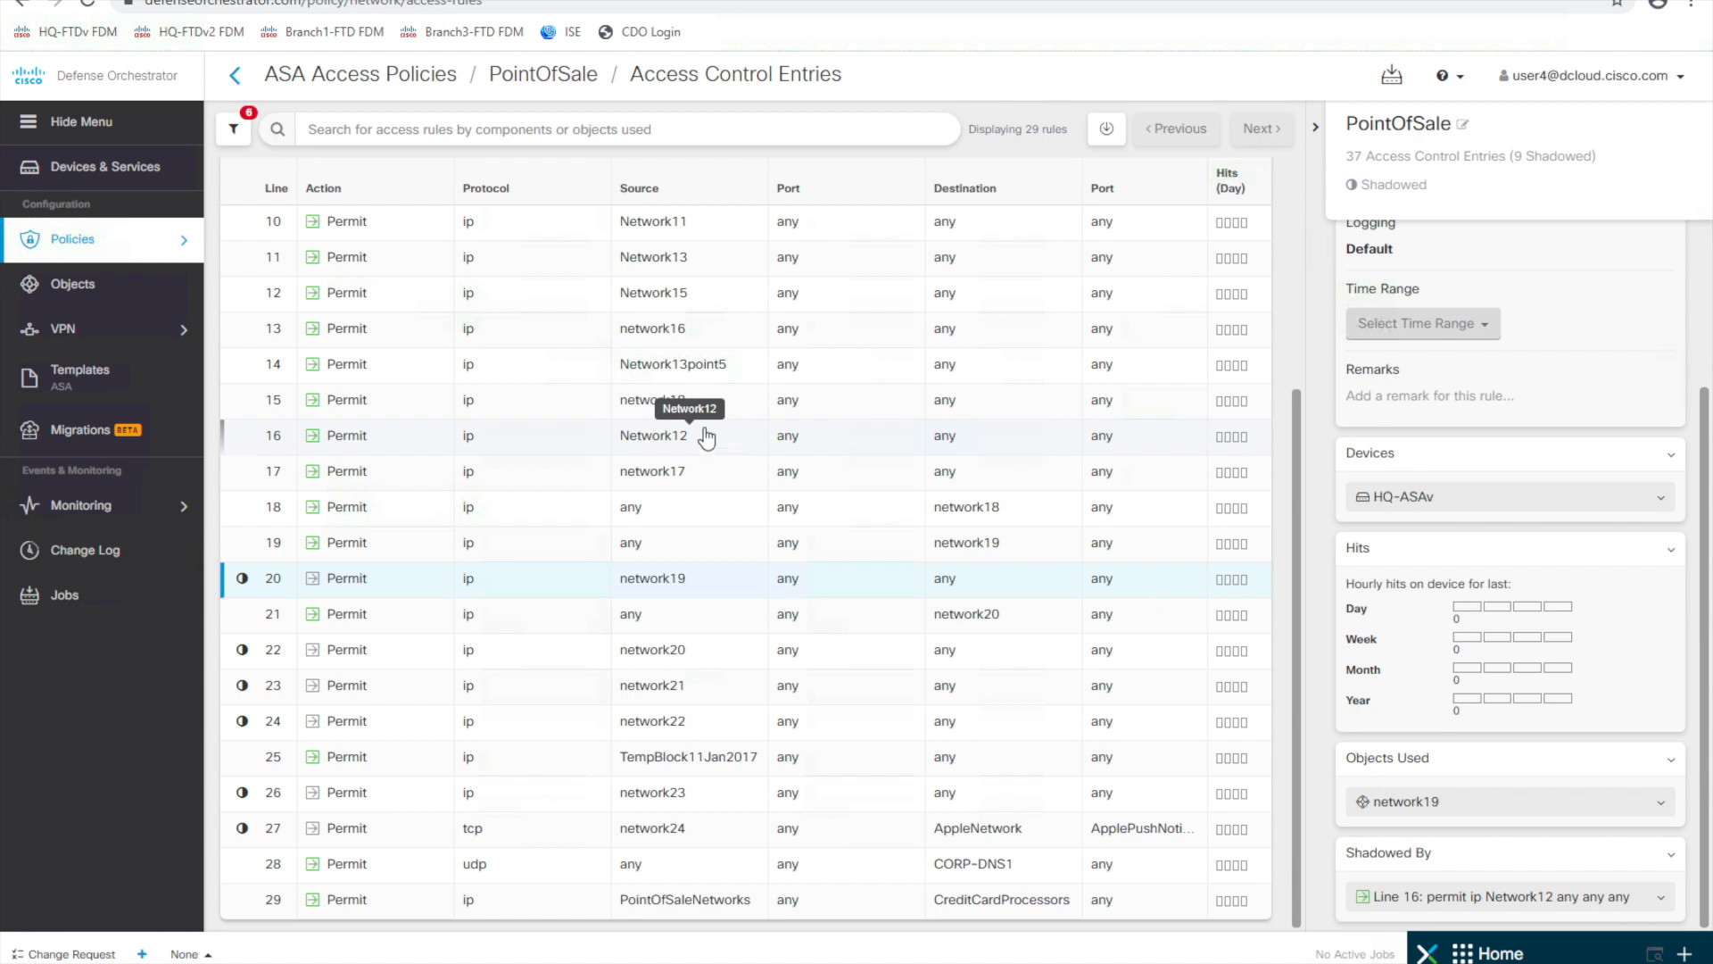
click(1662, 806)
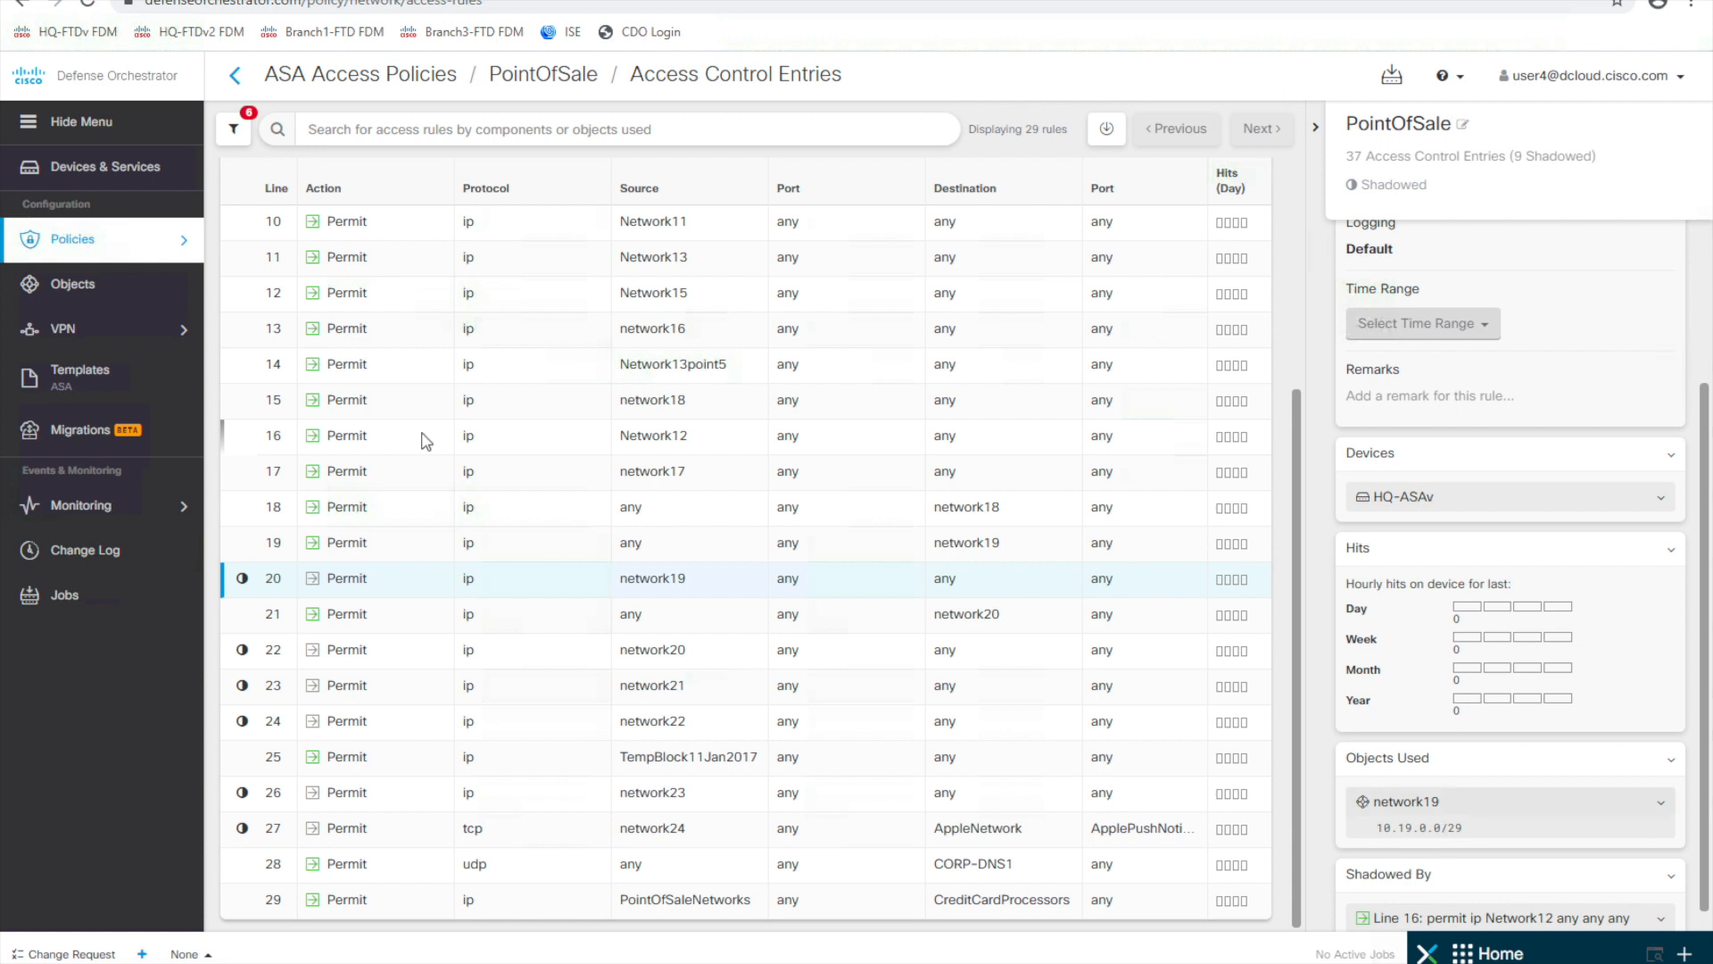
- Compare the Network12 object's address range on line 16 with the network19 range on line 20
click(563, 458)
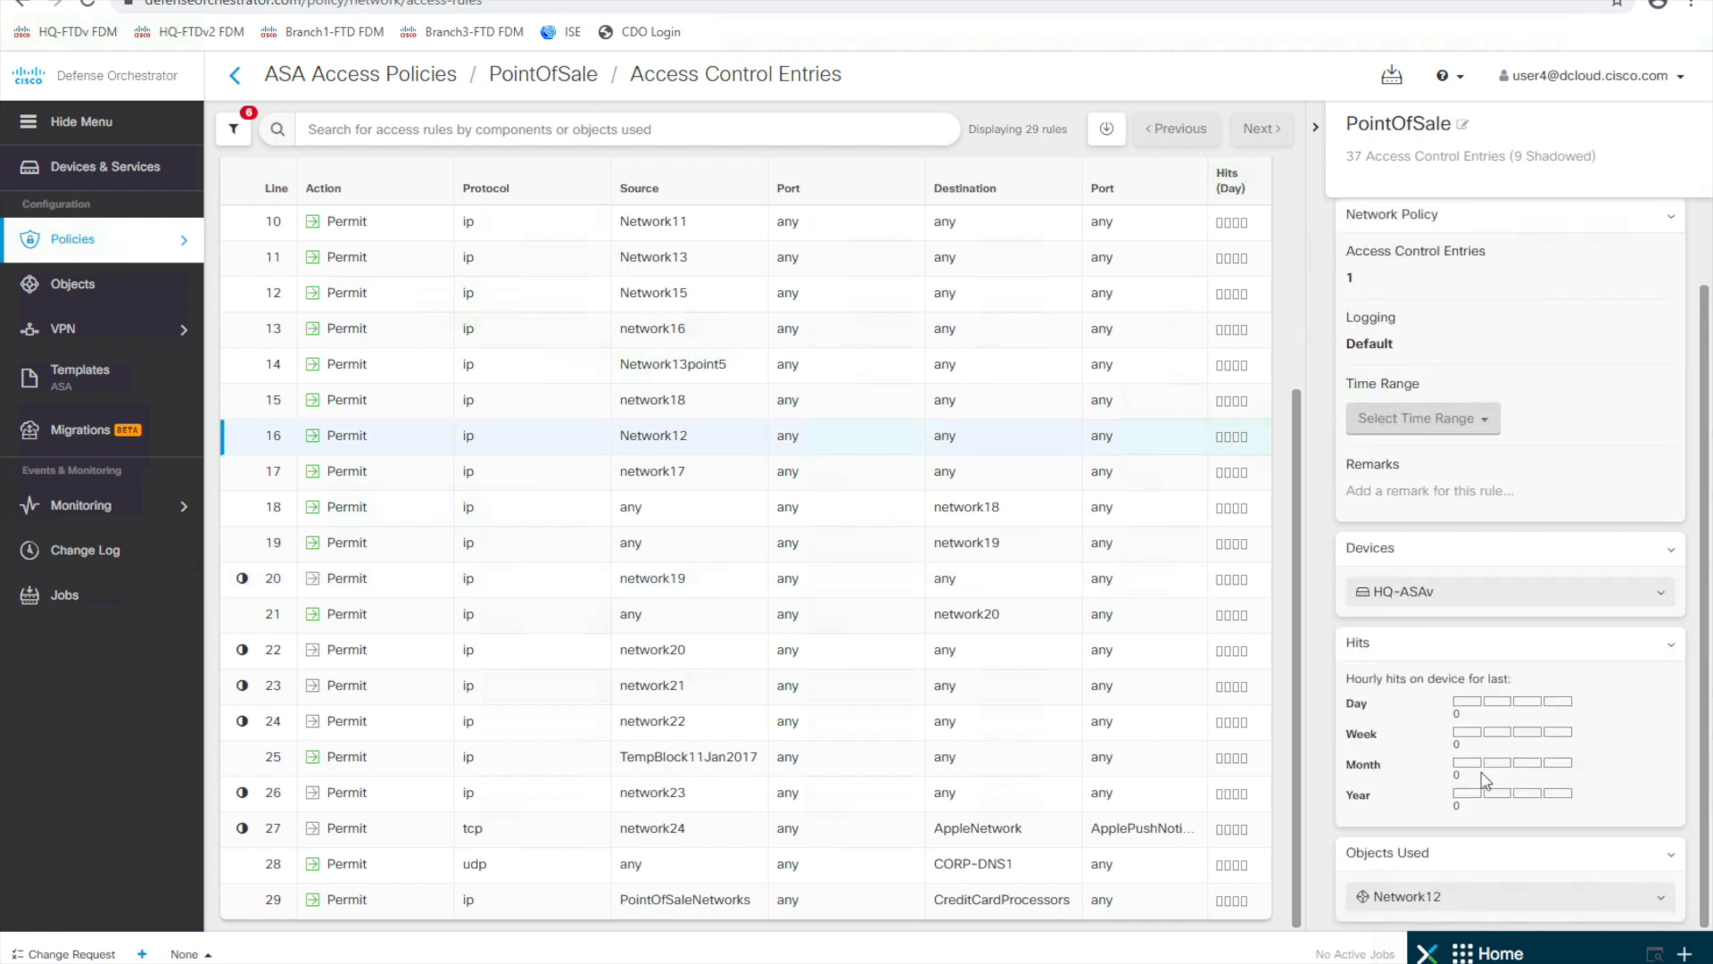
click(1662, 897)
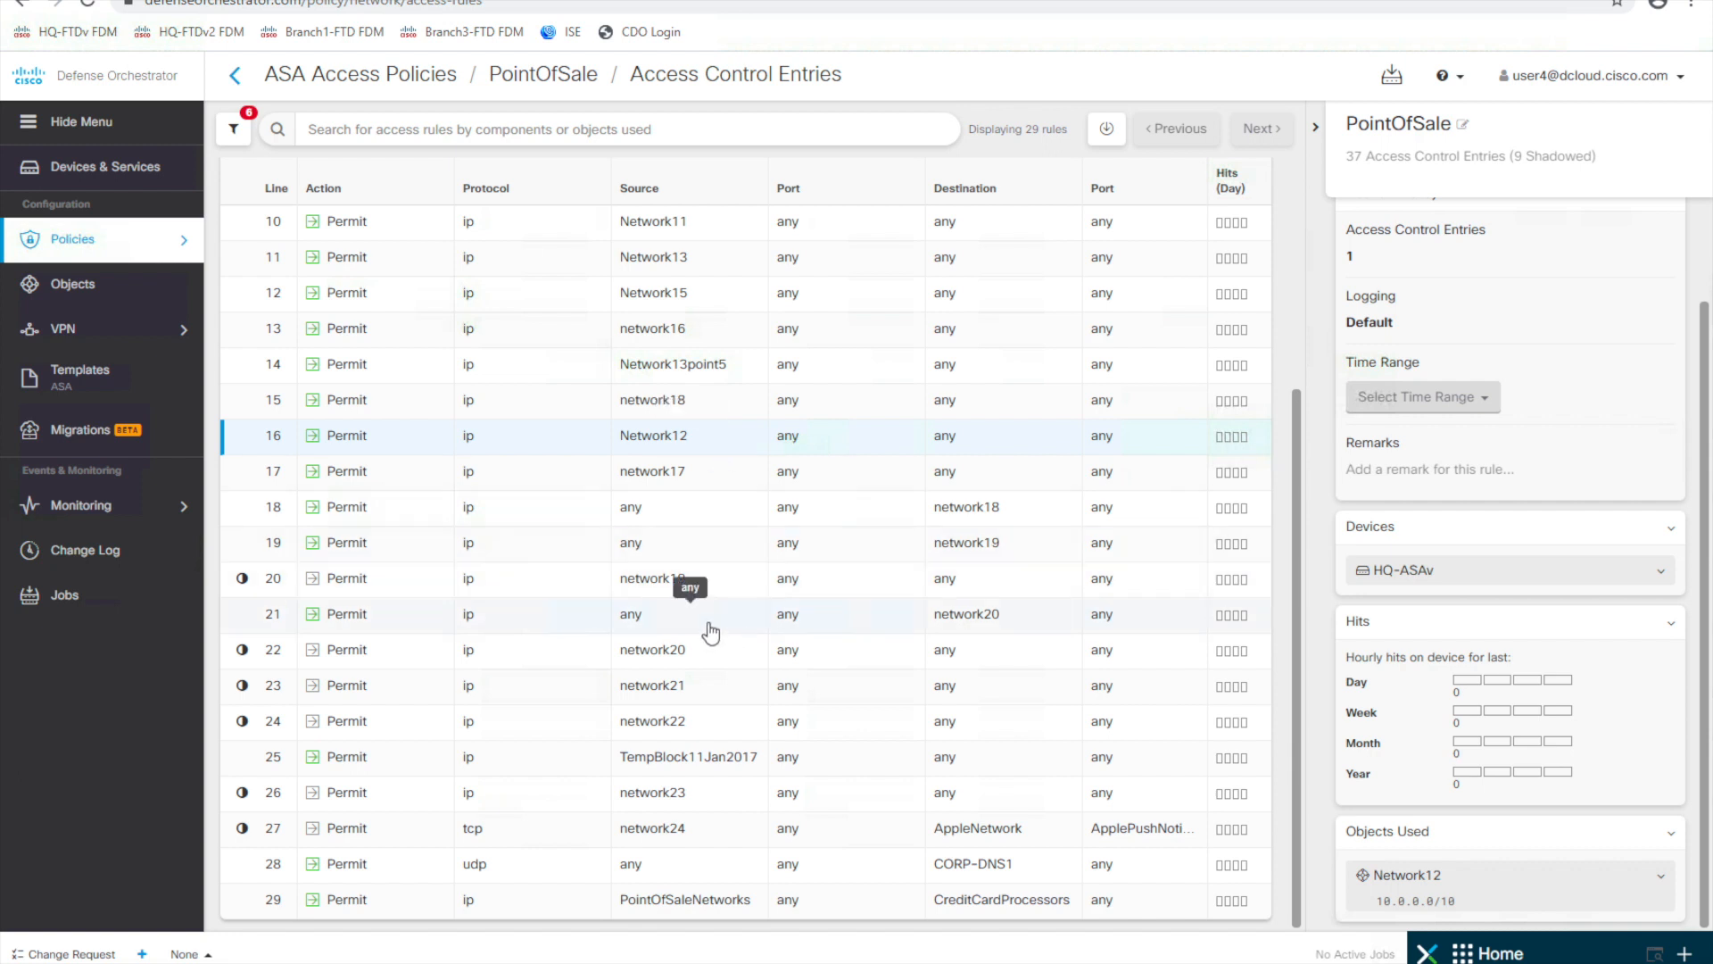
click(743, 591)
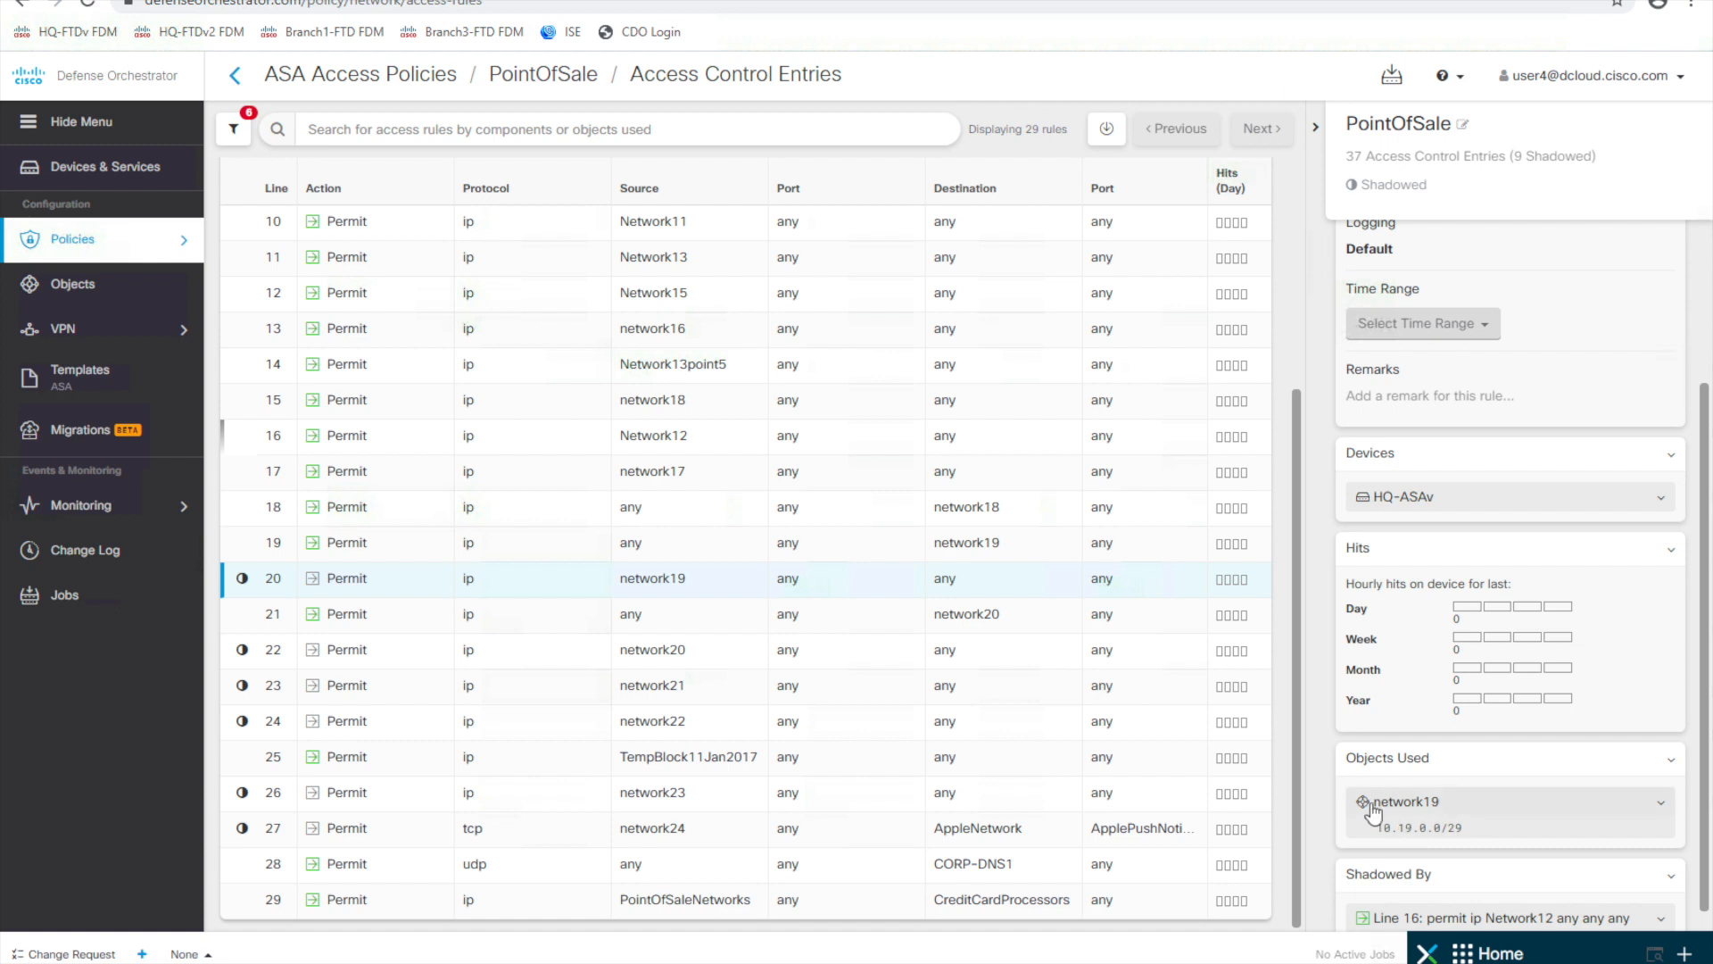
click(723, 455)
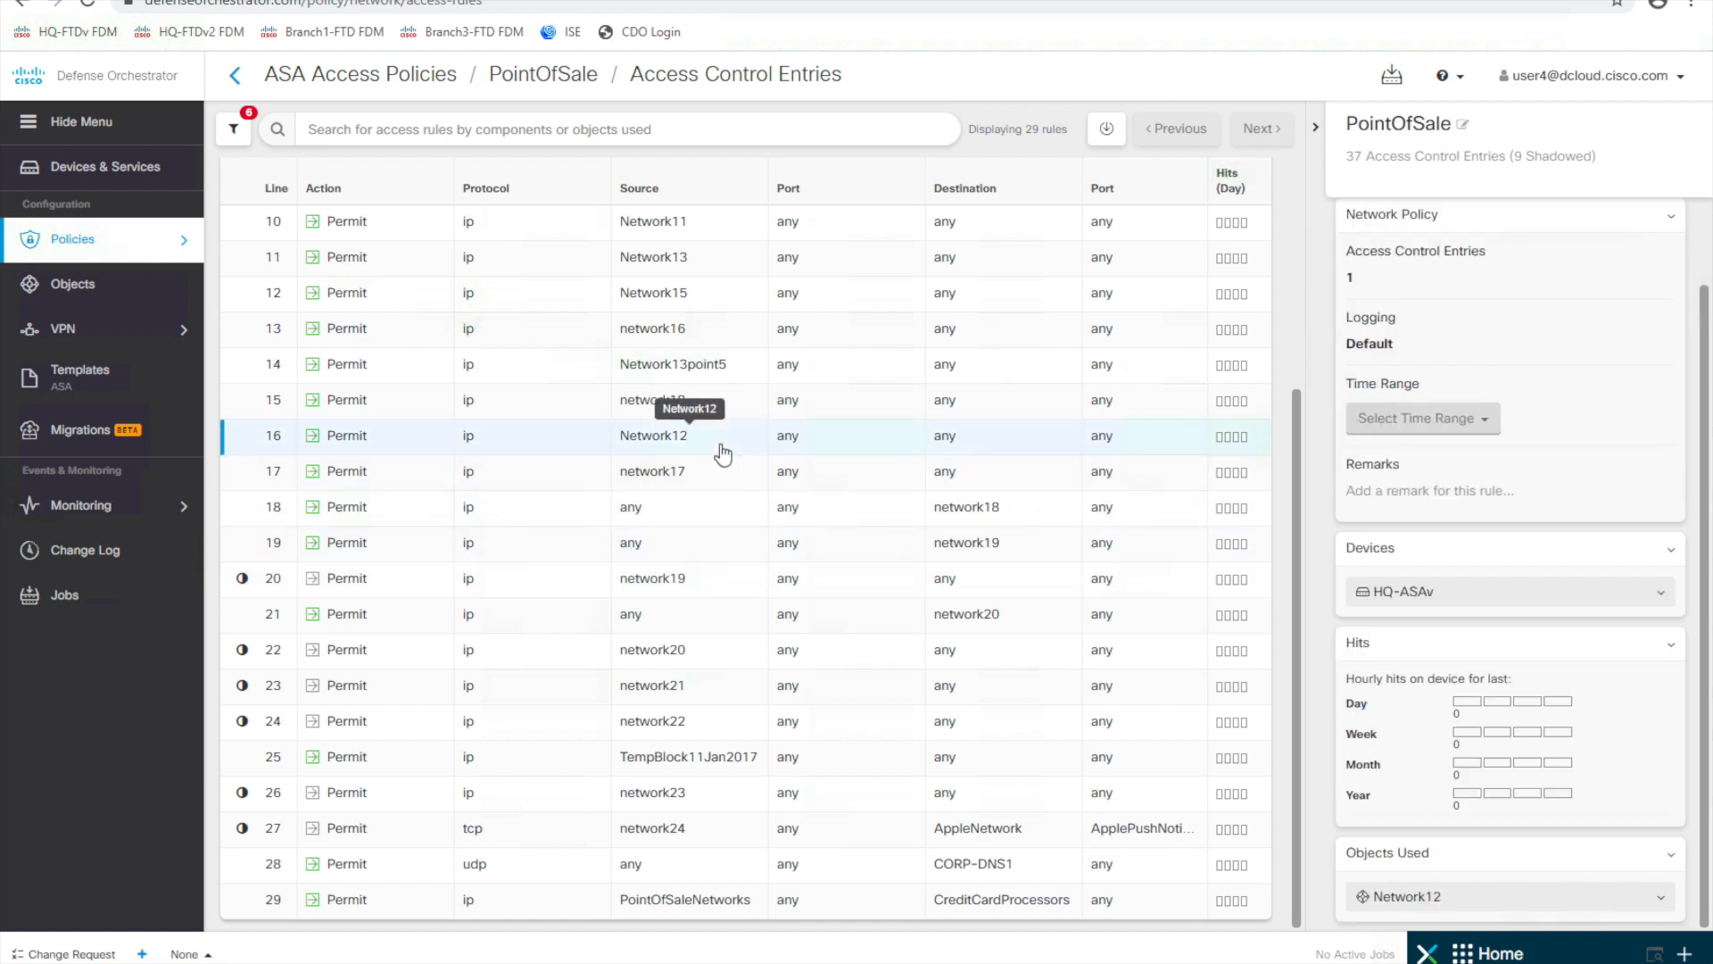
scroll(1611, 901, down, 1)
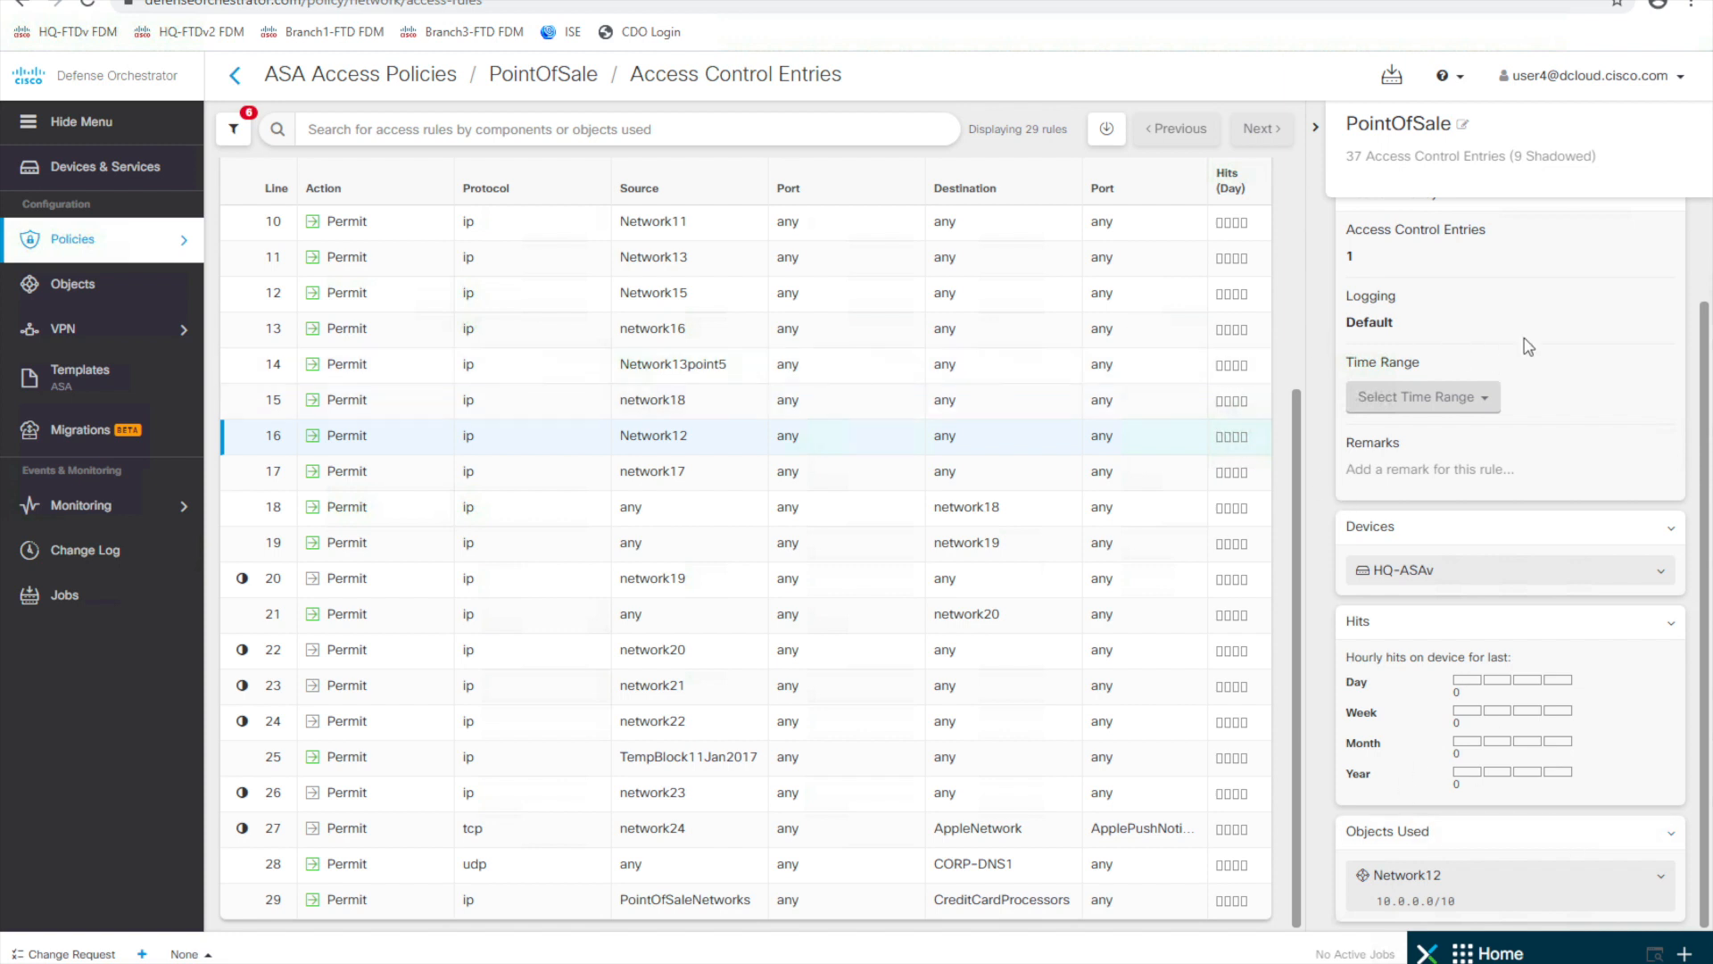
scroll(1506, 361, up, 2)
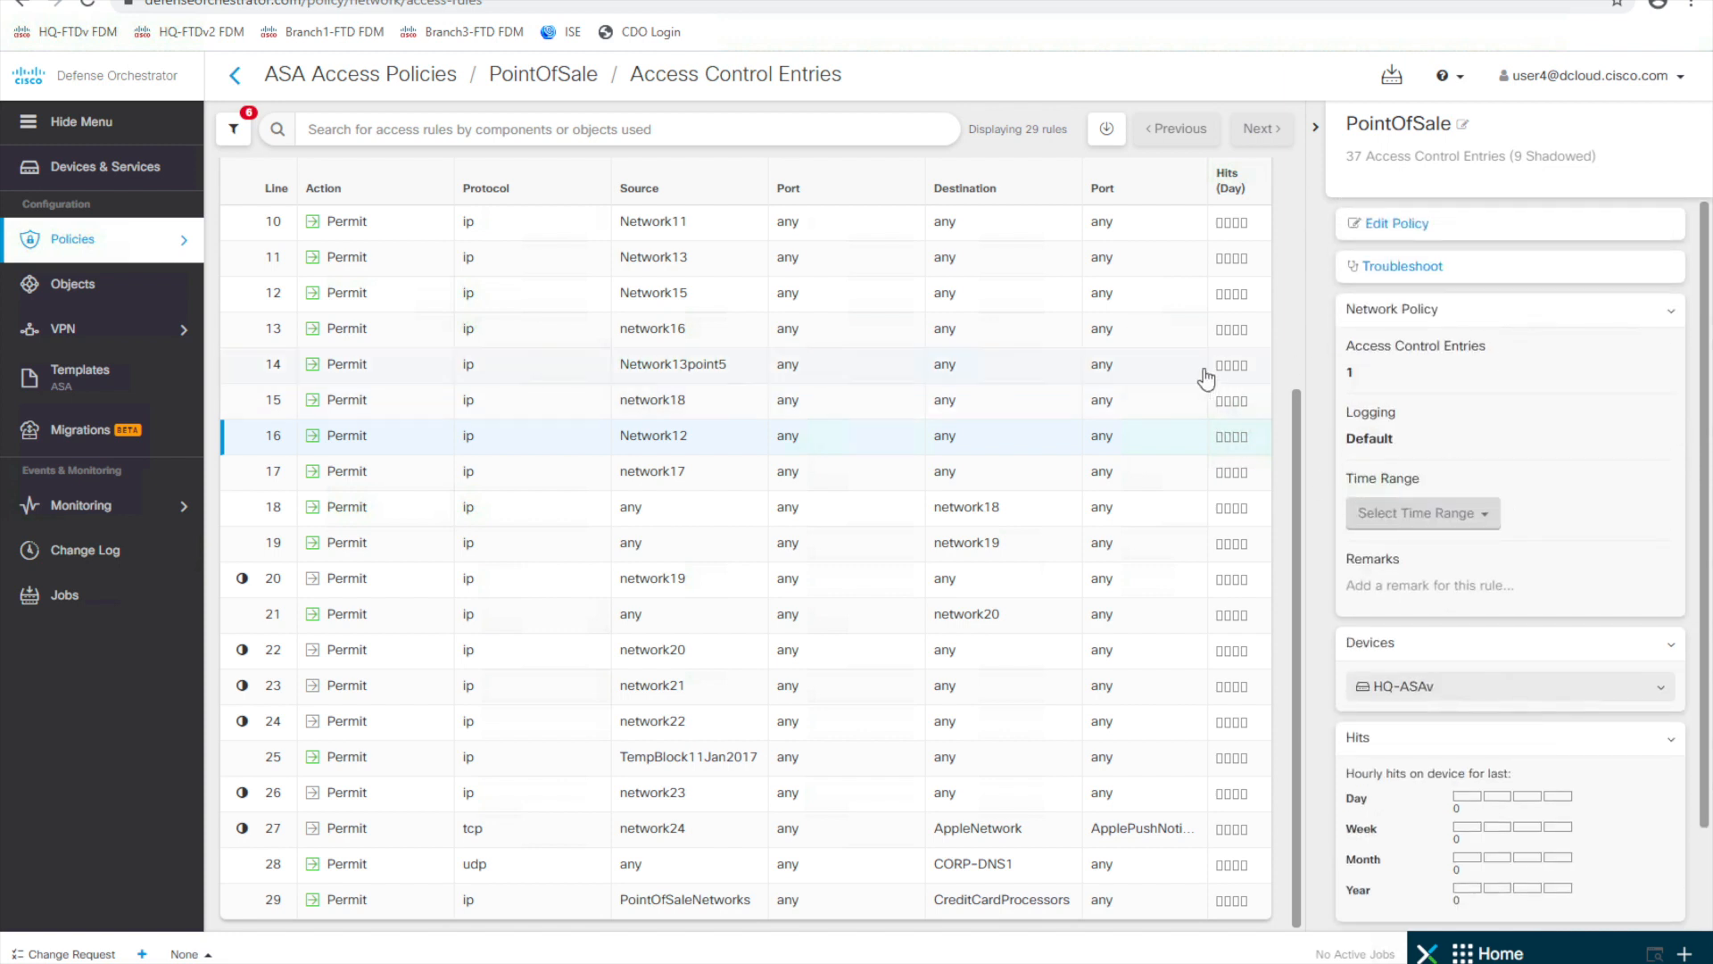
- Edit the PointOfSale policy and set the default value of line 16's source object Network12 to 10.12.0.0/28
click(1408, 237)
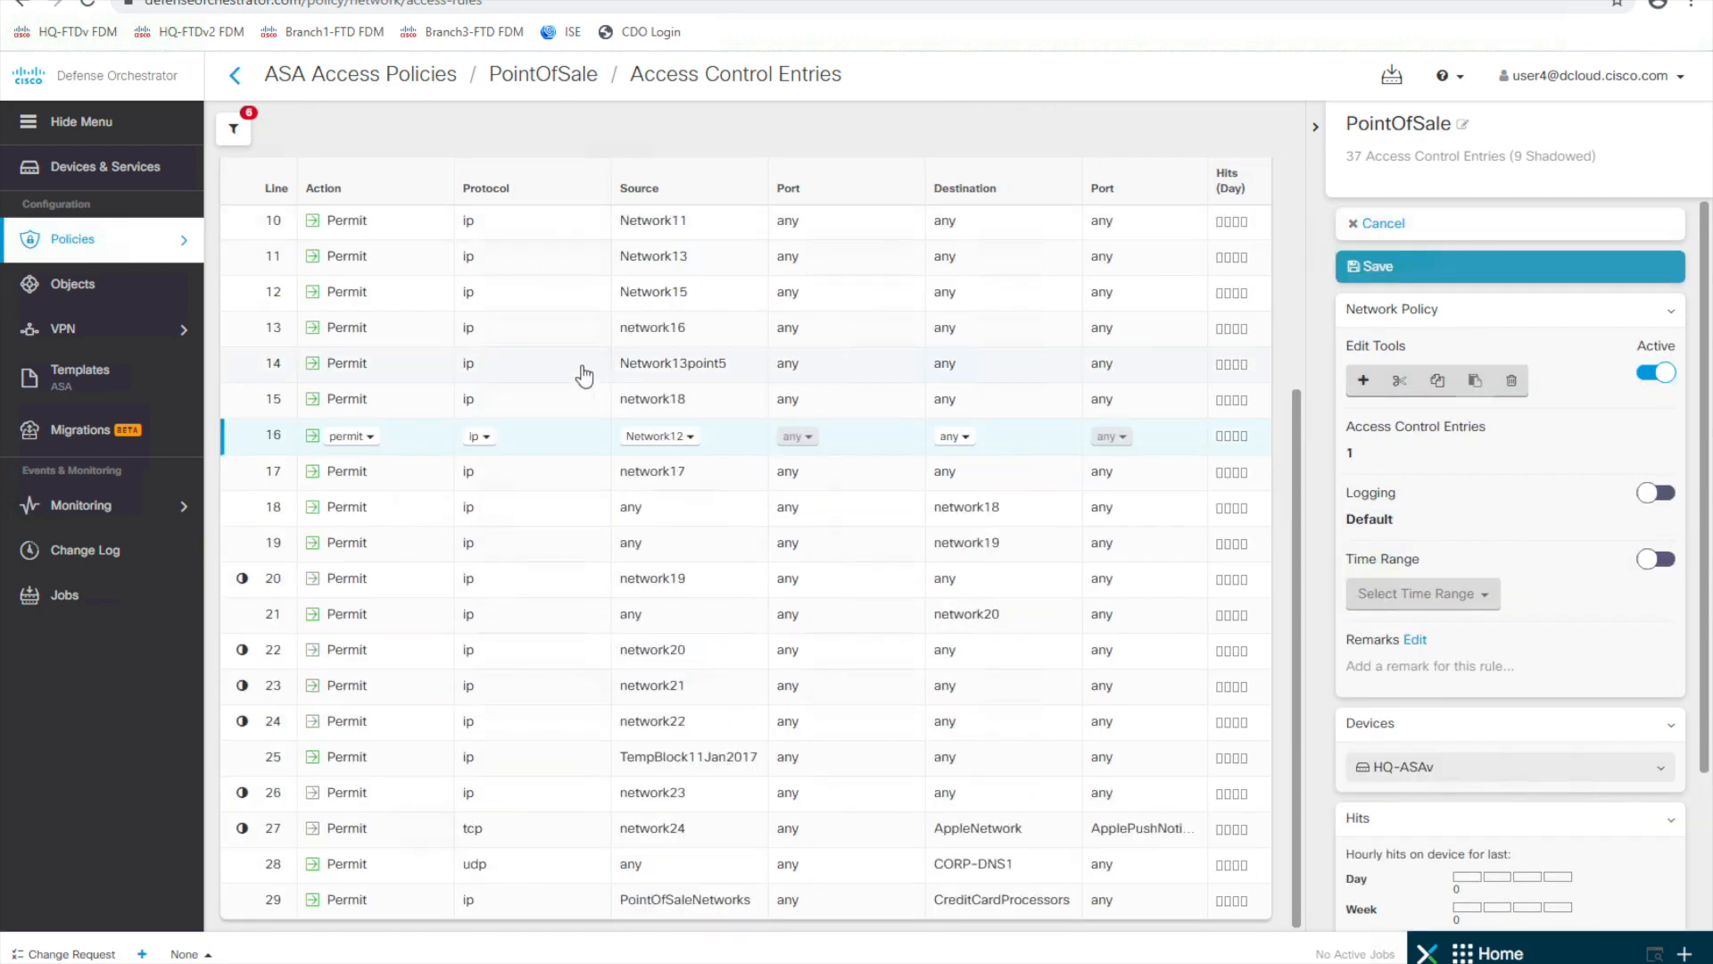
click(693, 437)
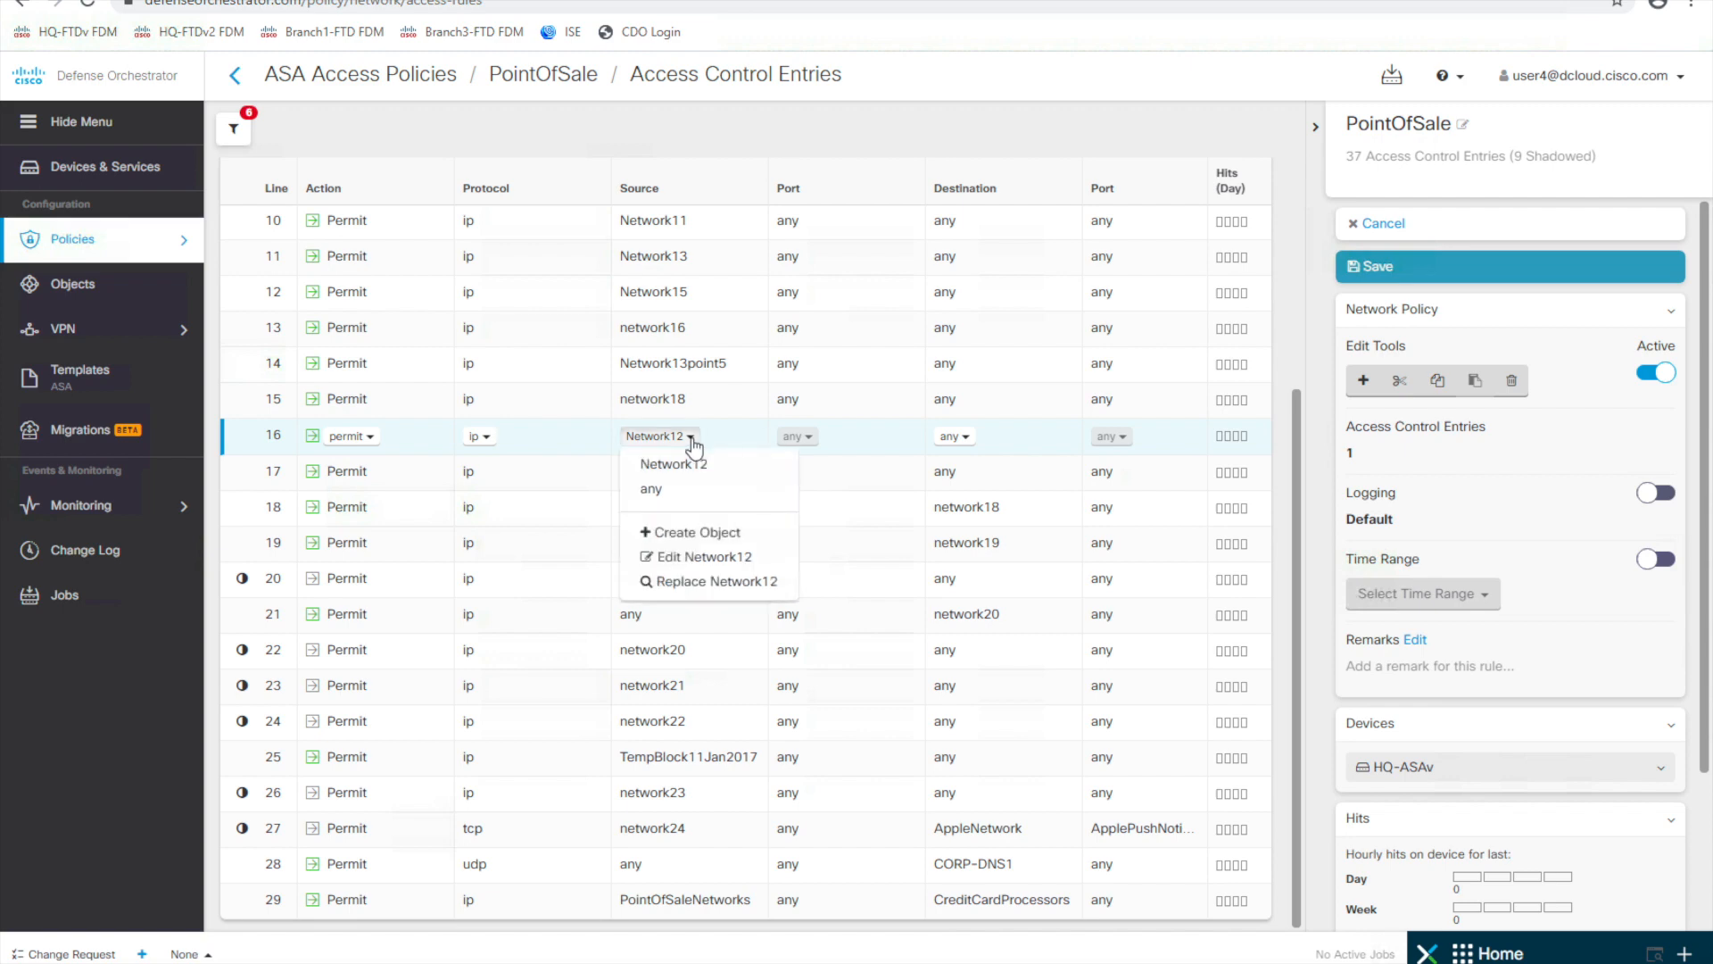
click(710, 561)
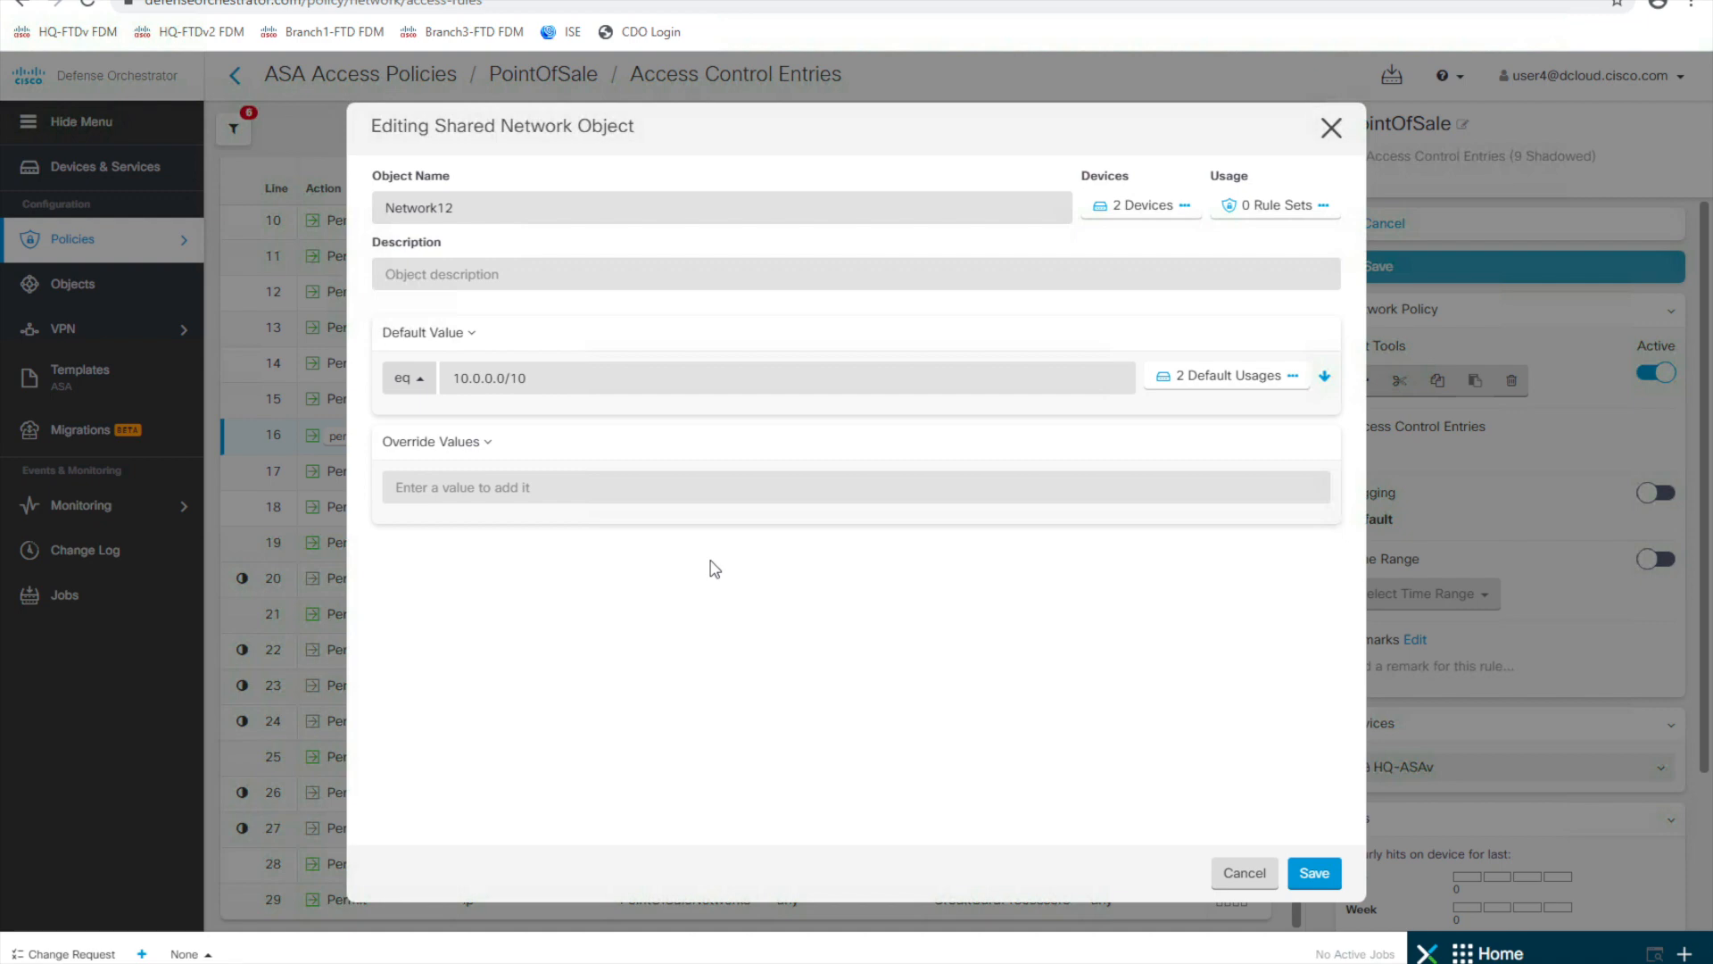
click(480, 379)
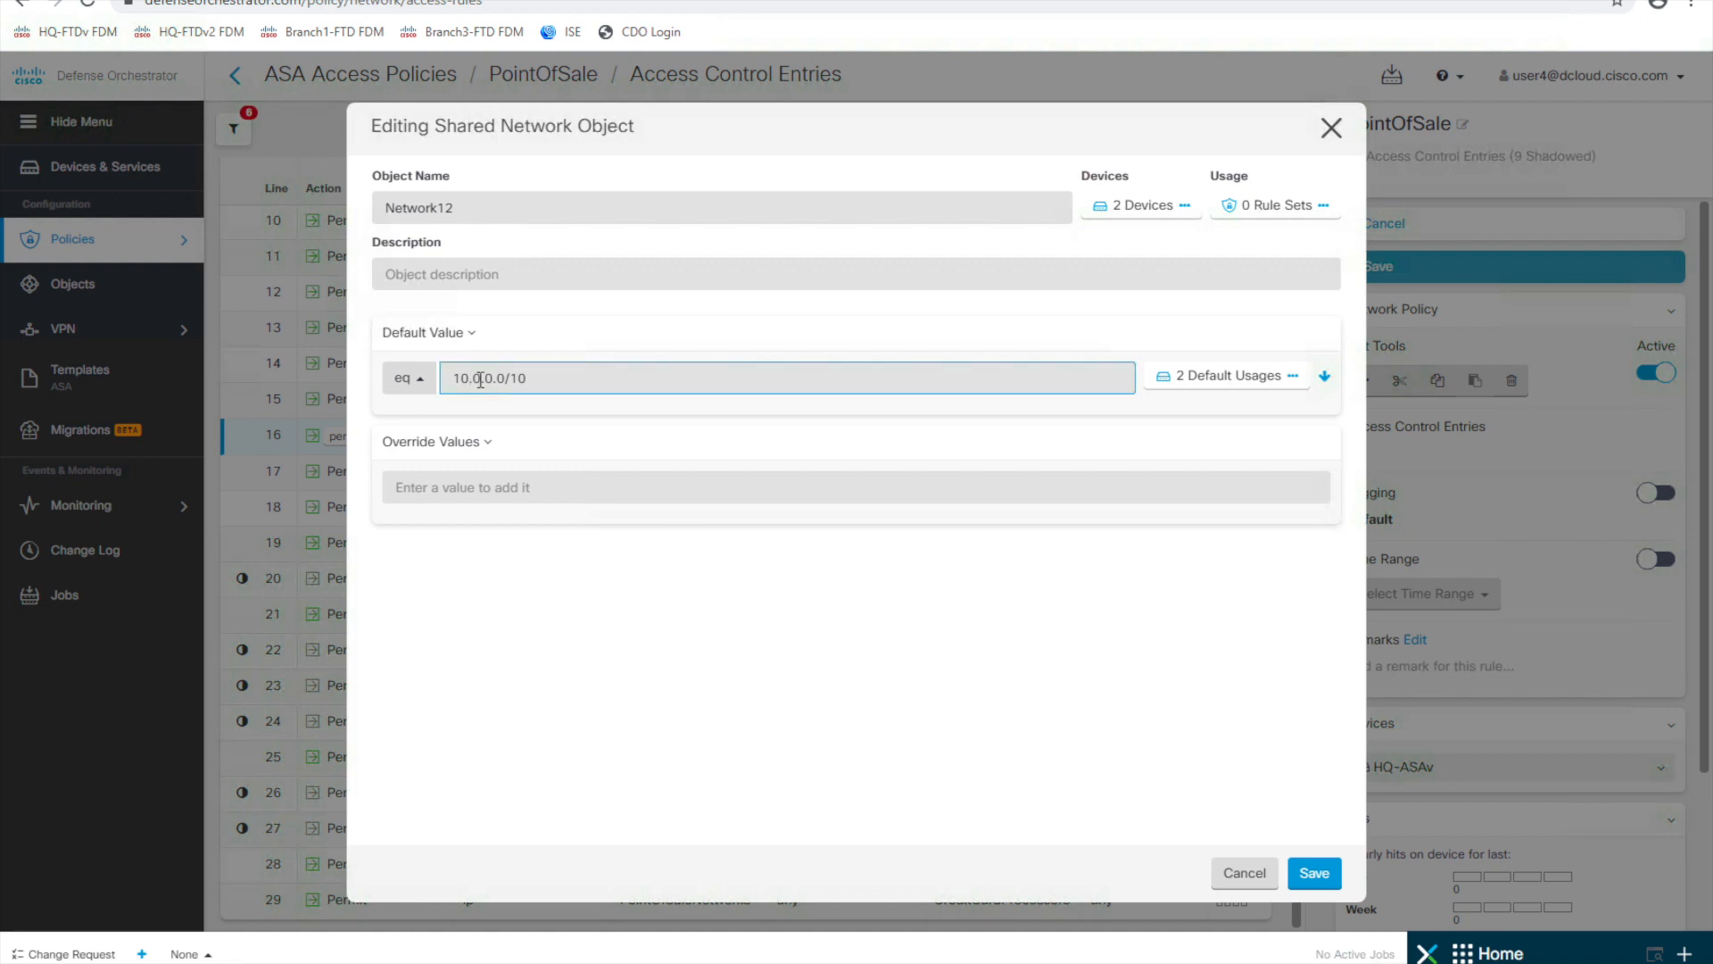
key(BackSpace)
key(BackSpace)
text(12)
key(BackSpace)
key(BackSpace)
text(28)
- Save the Network12 object for Branch1-ASAv and HQ-ASAv, and save the PointOfSale policy for HQ-ASAv
click(1322, 876)
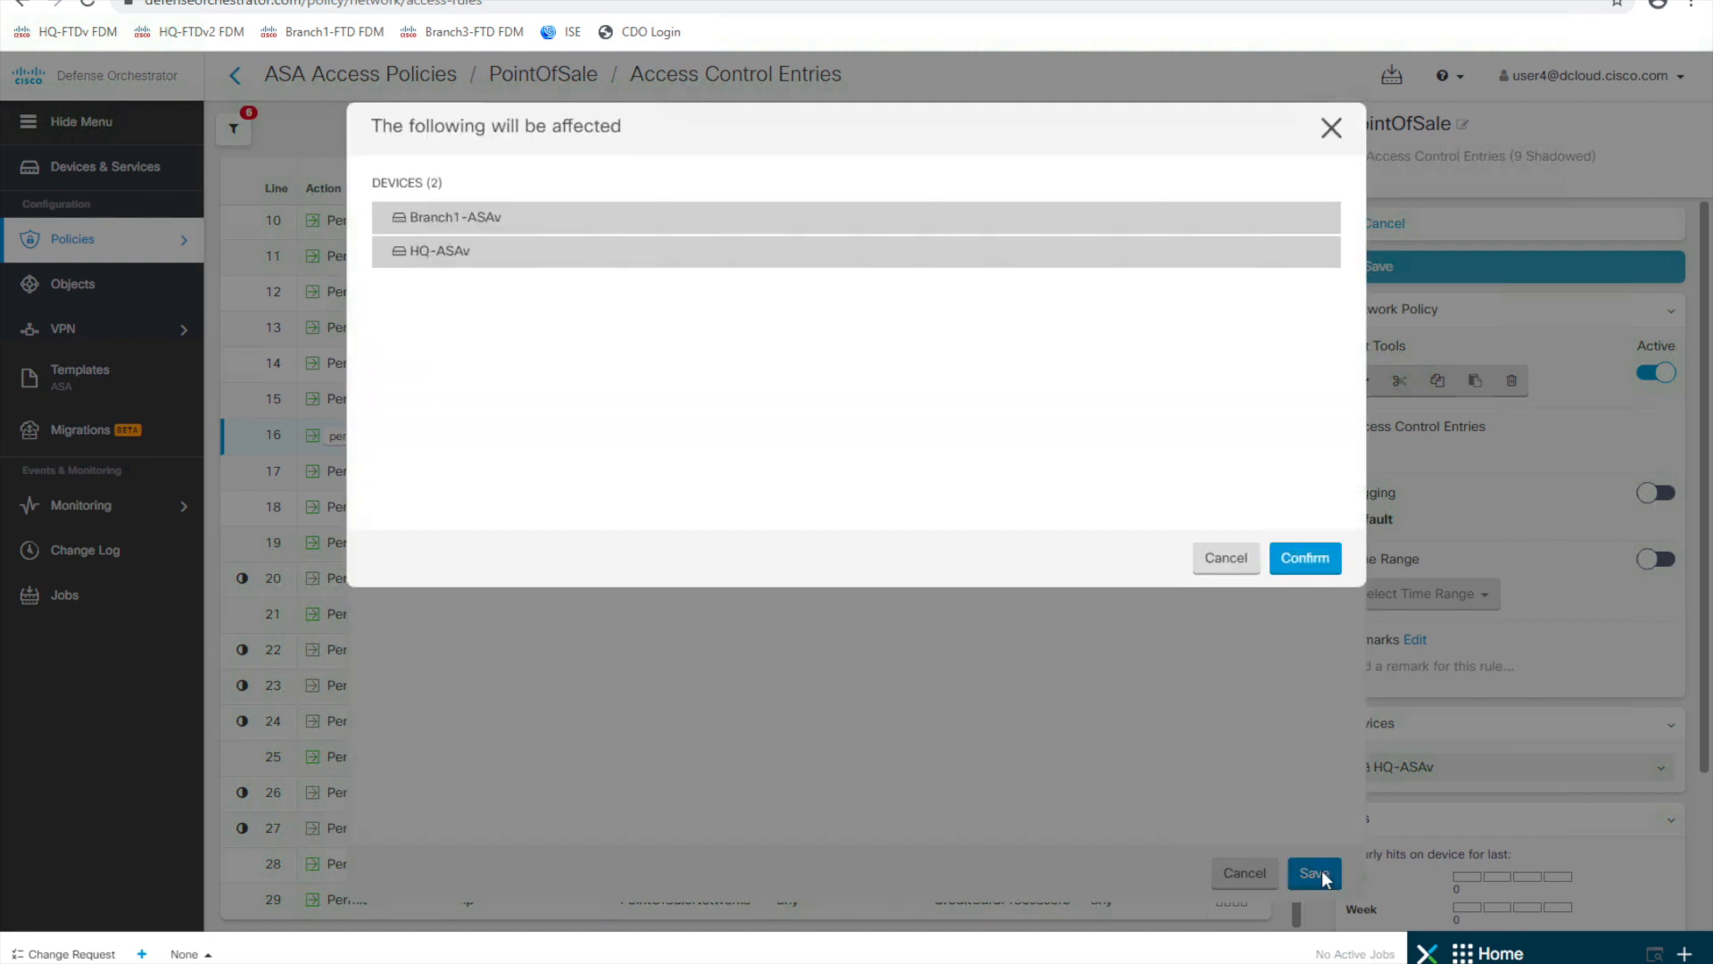
click(1310, 560)
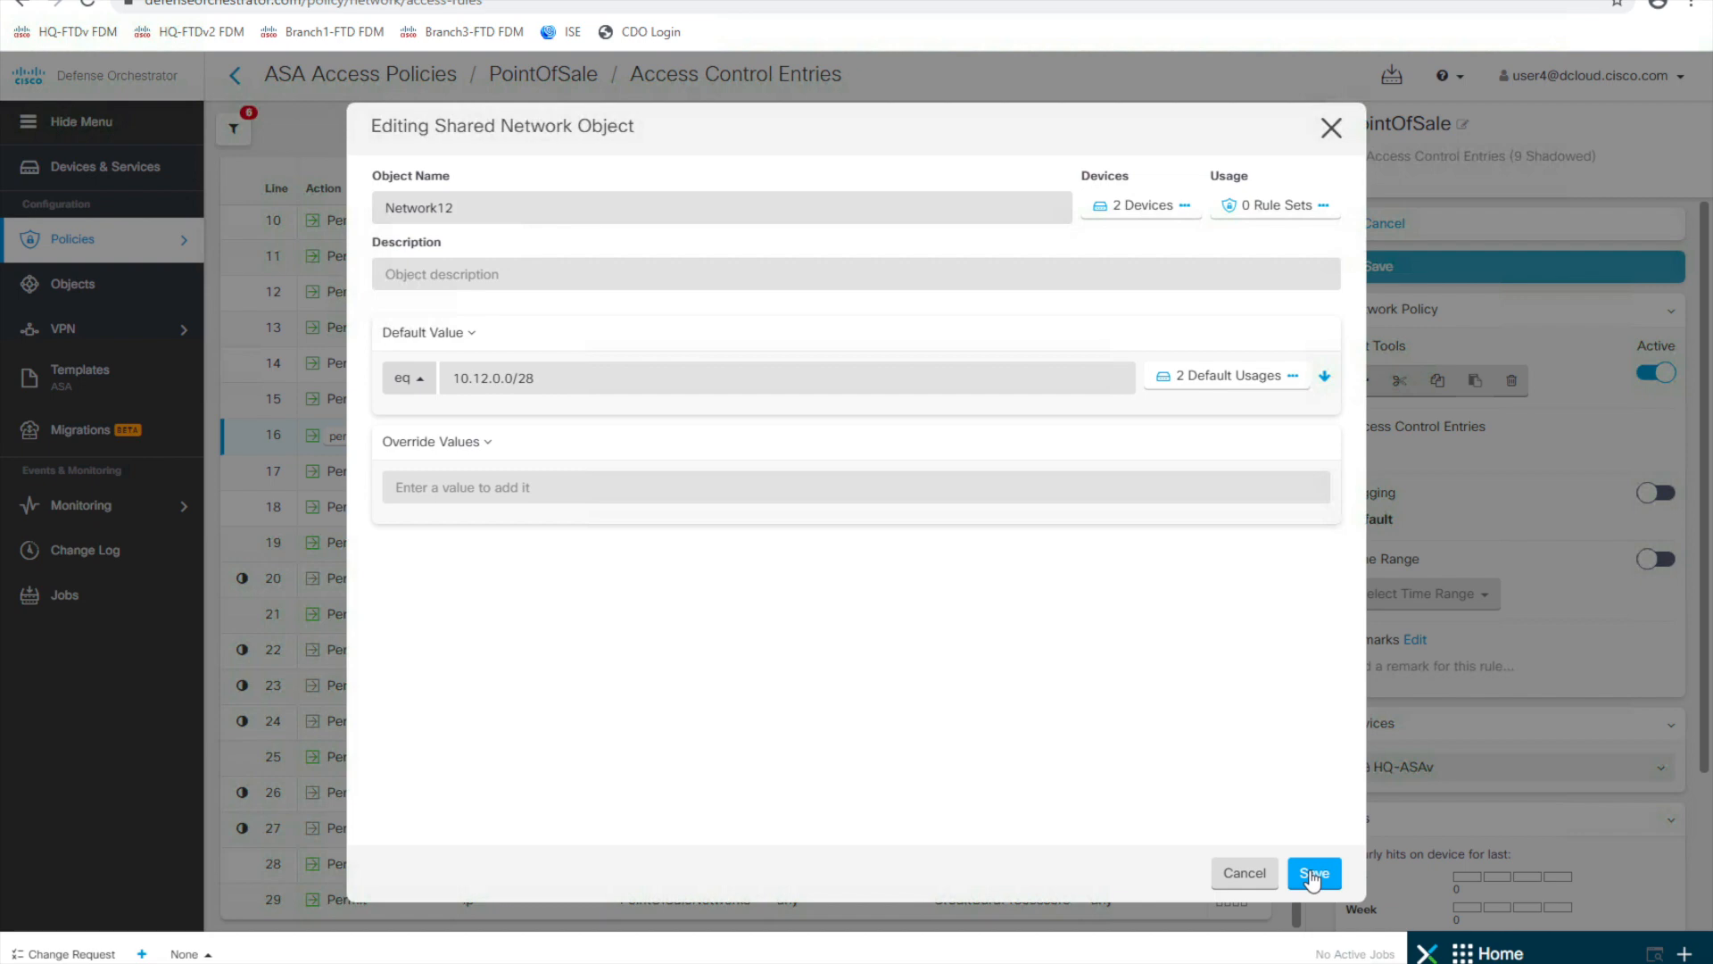
click(1312, 876)
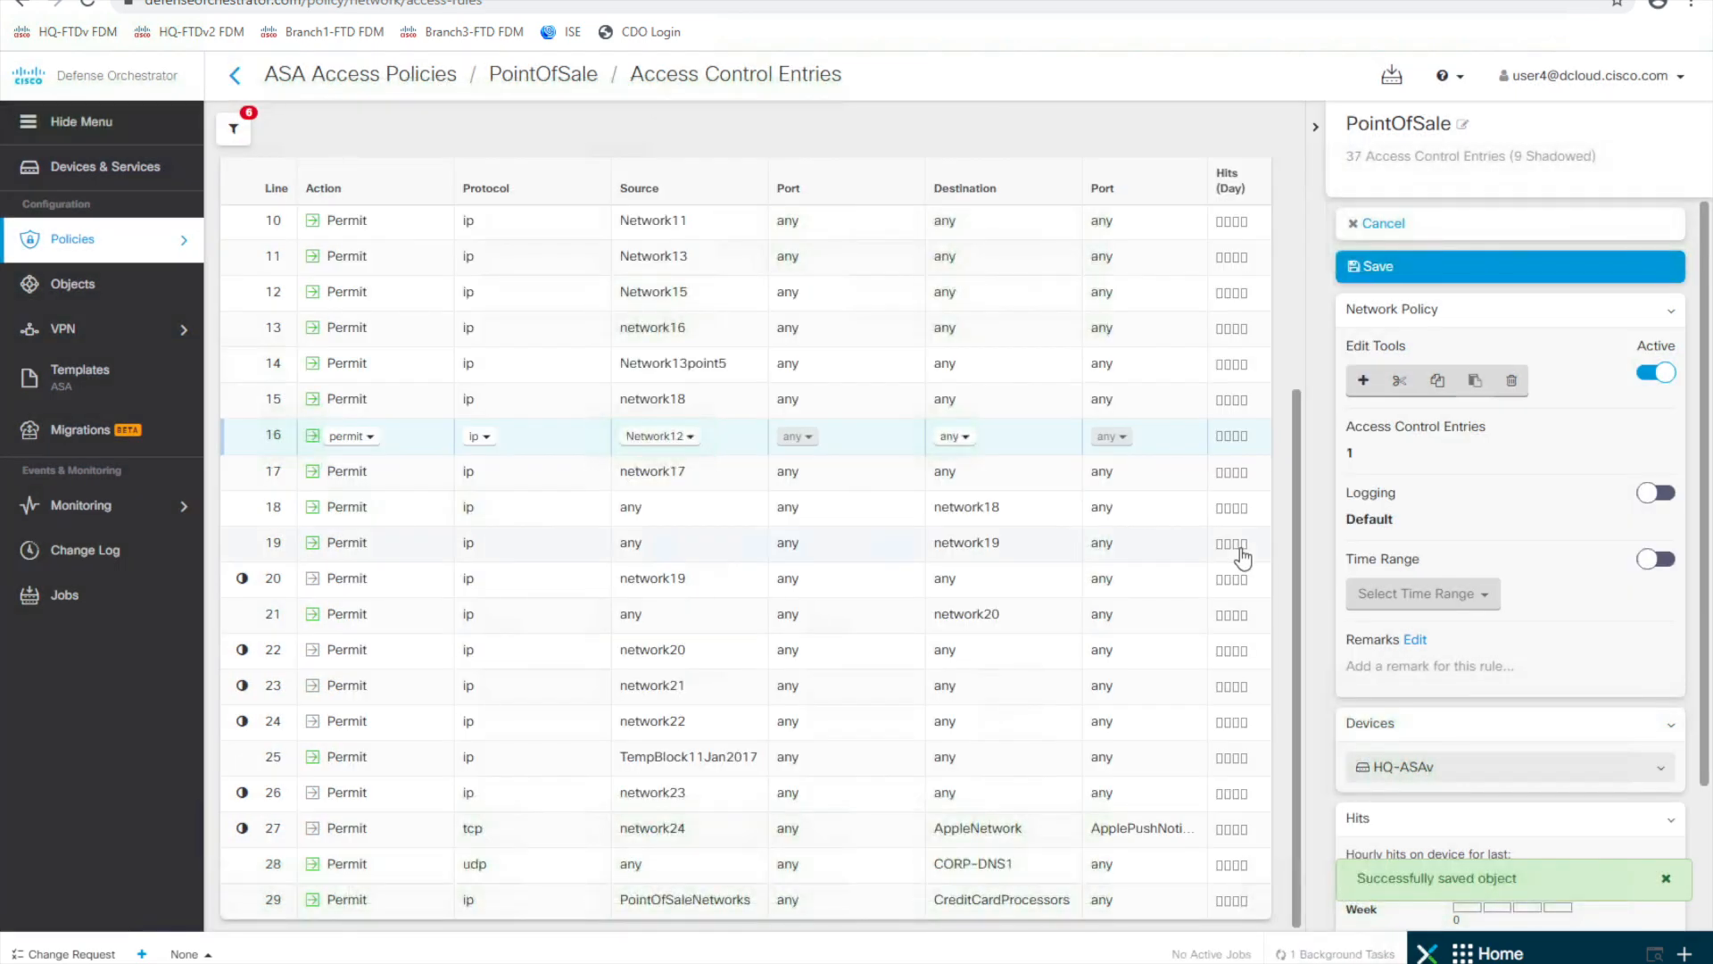
click(1407, 277)
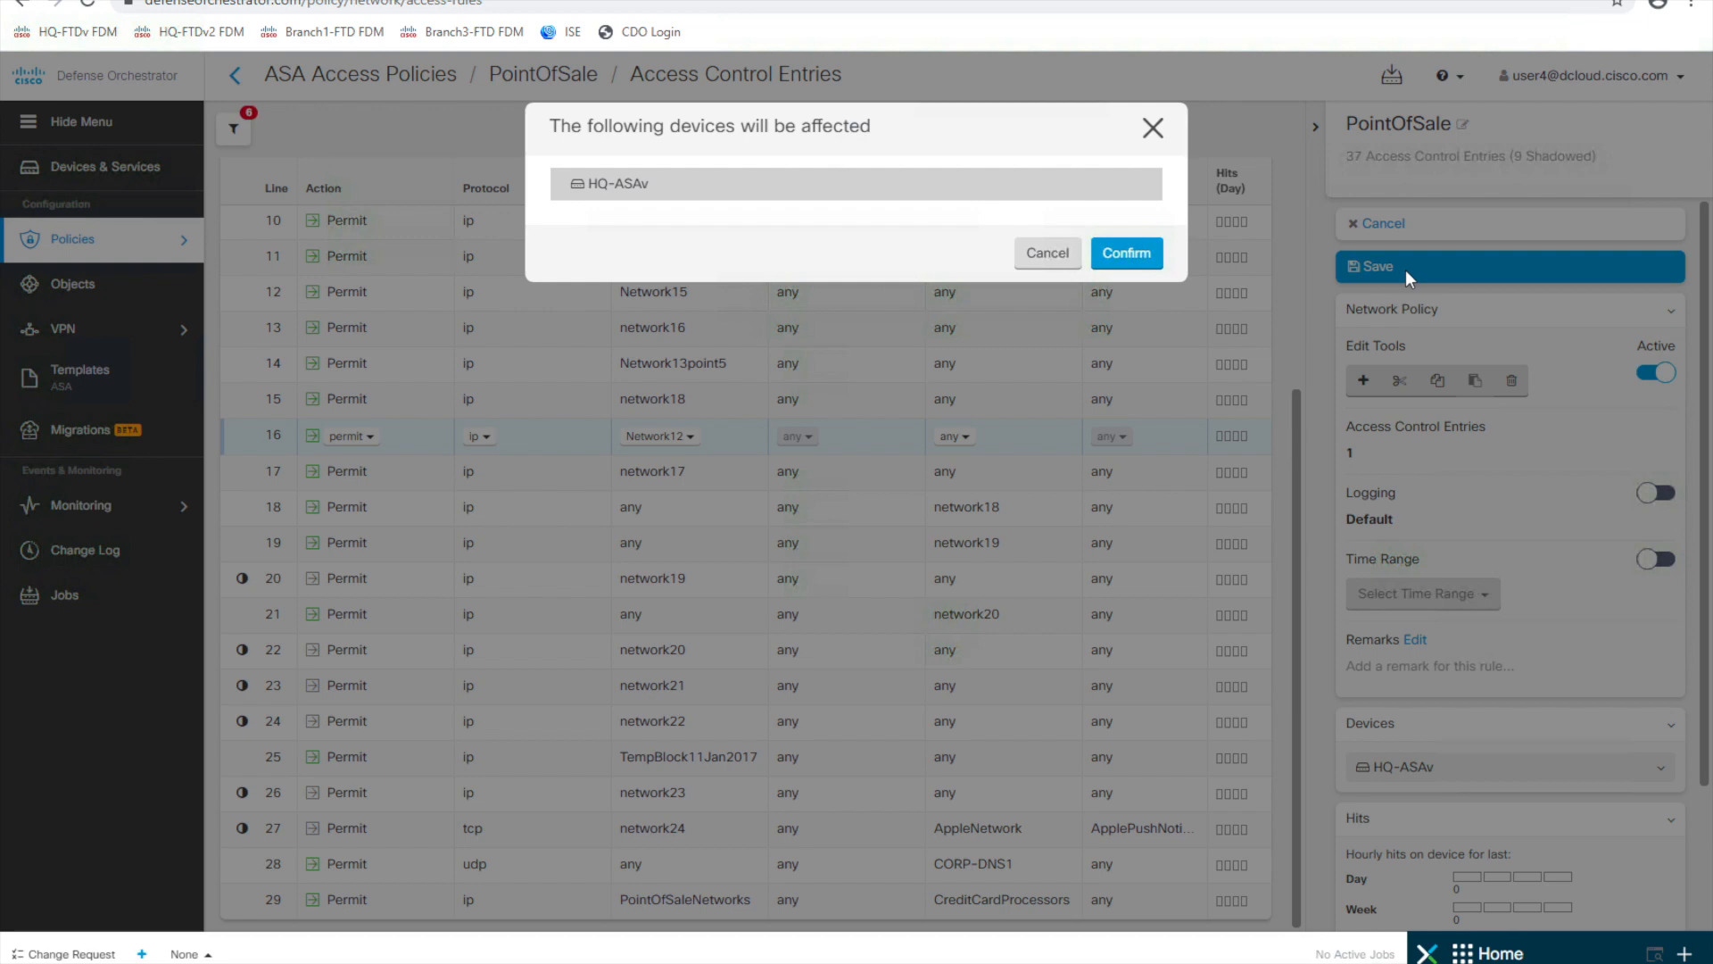
click(1128, 253)
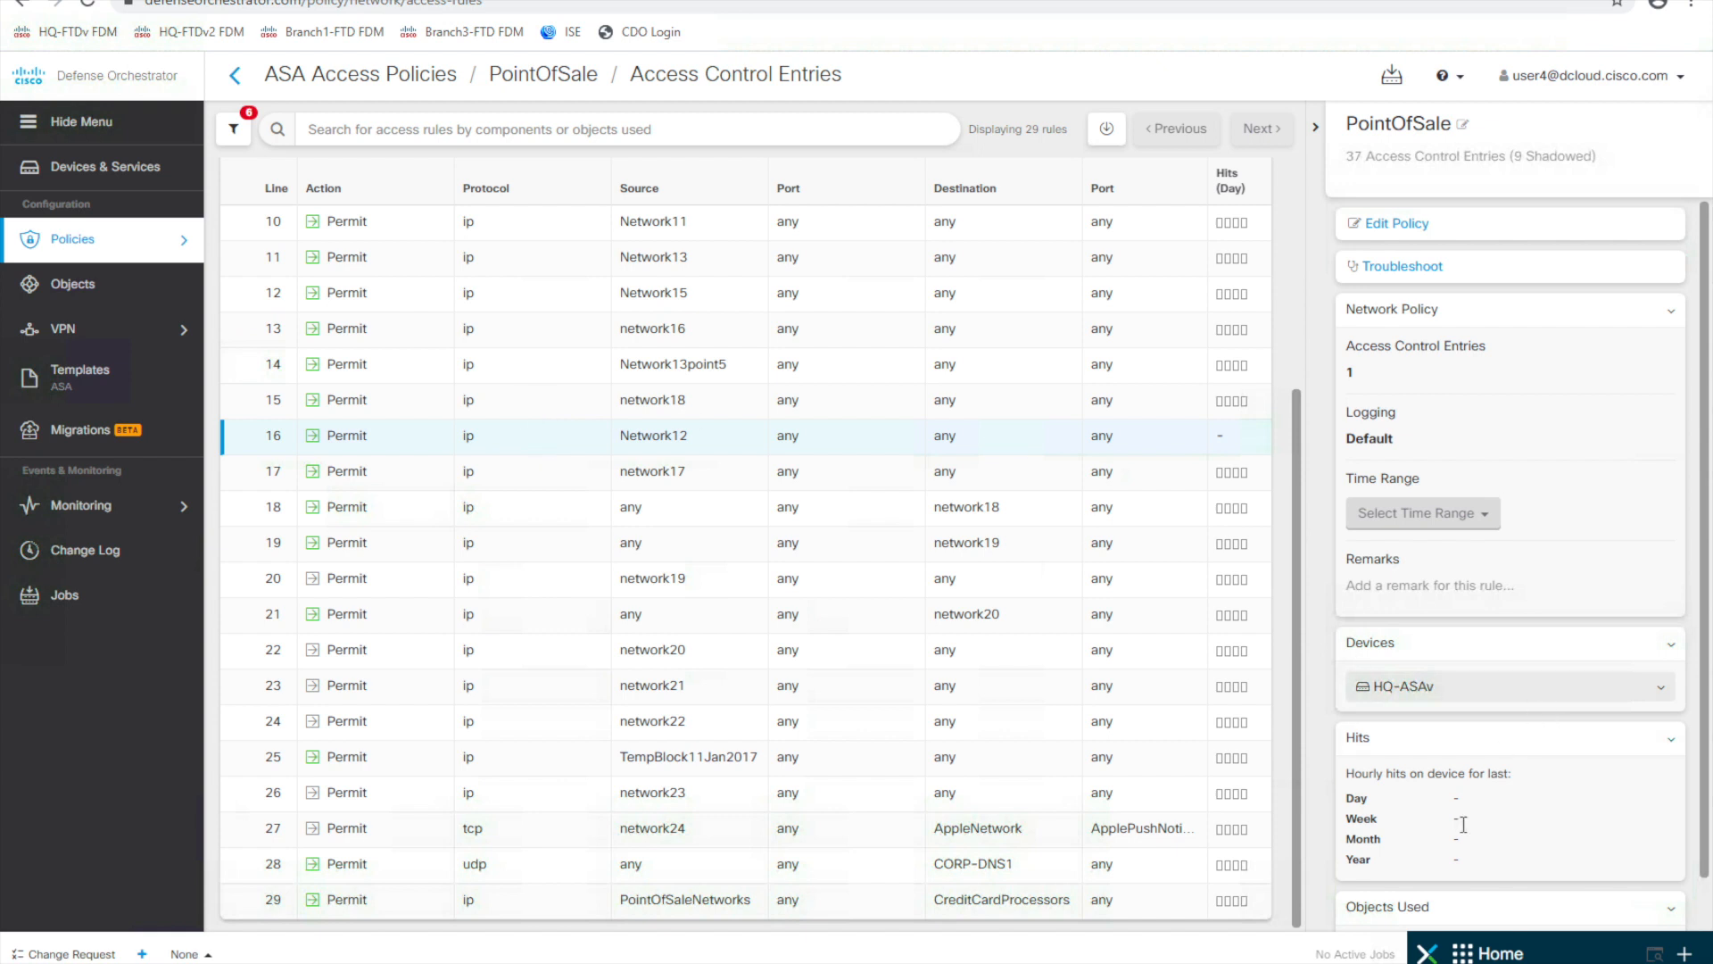
- Check the address listed for the Network12 object used by the line 16 rule
scroll(1463, 826, down, 1)
click(1566, 899)
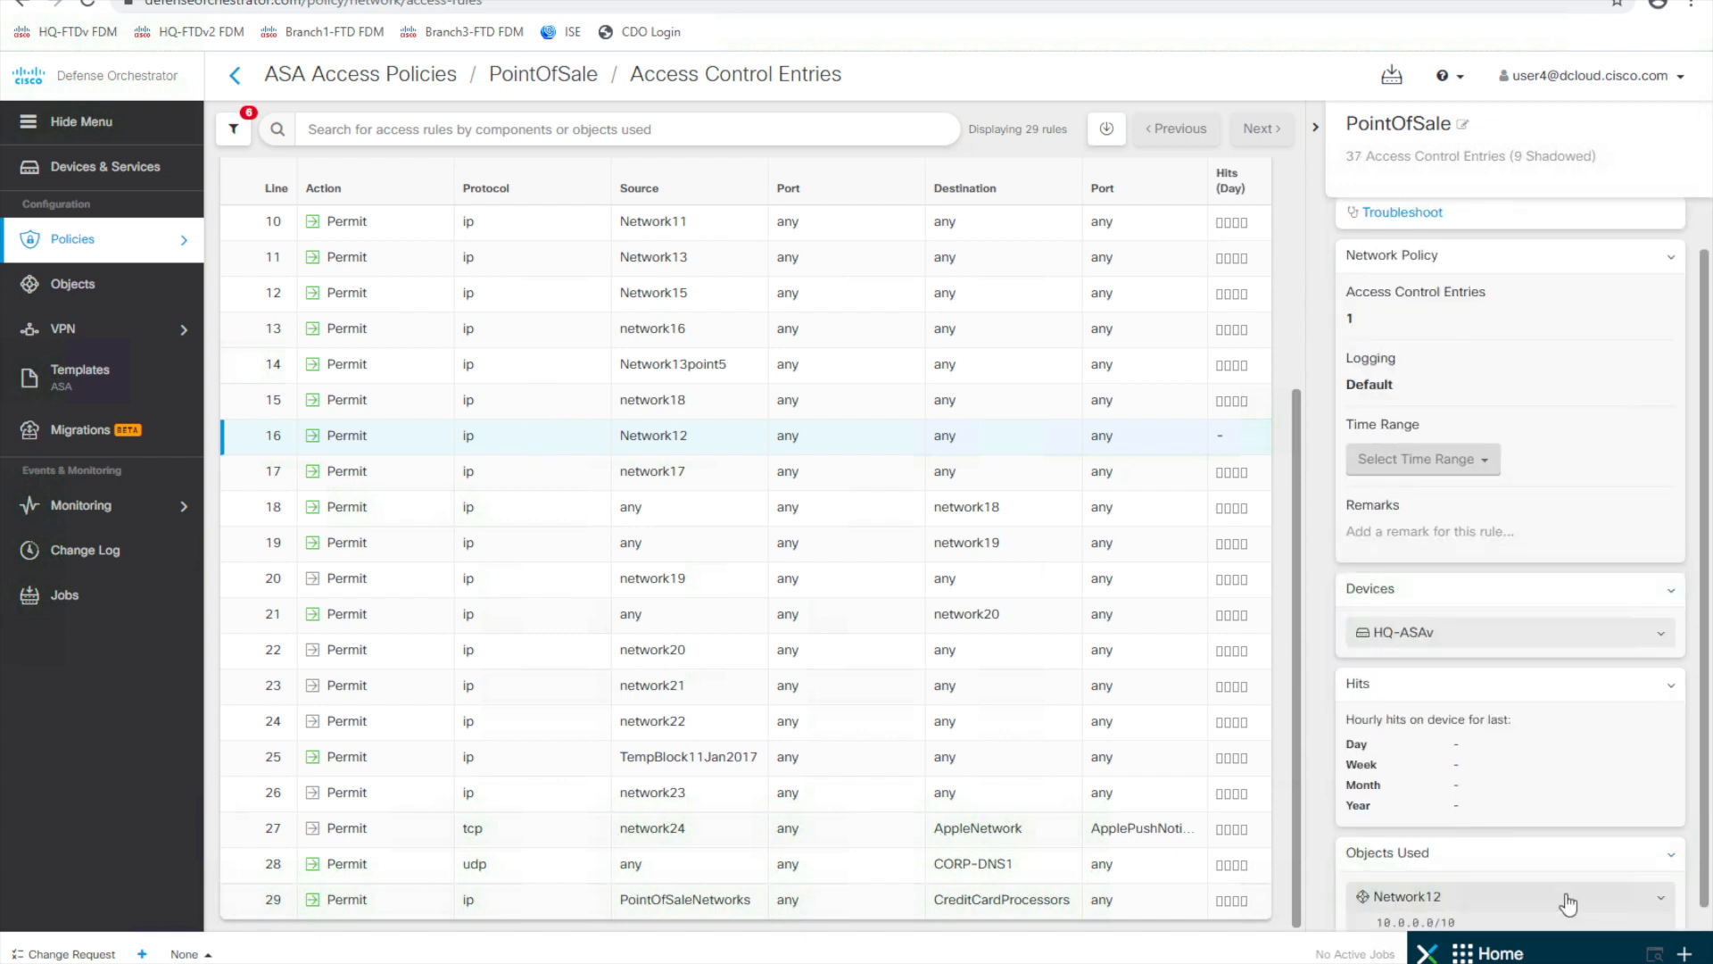
click(1568, 901)
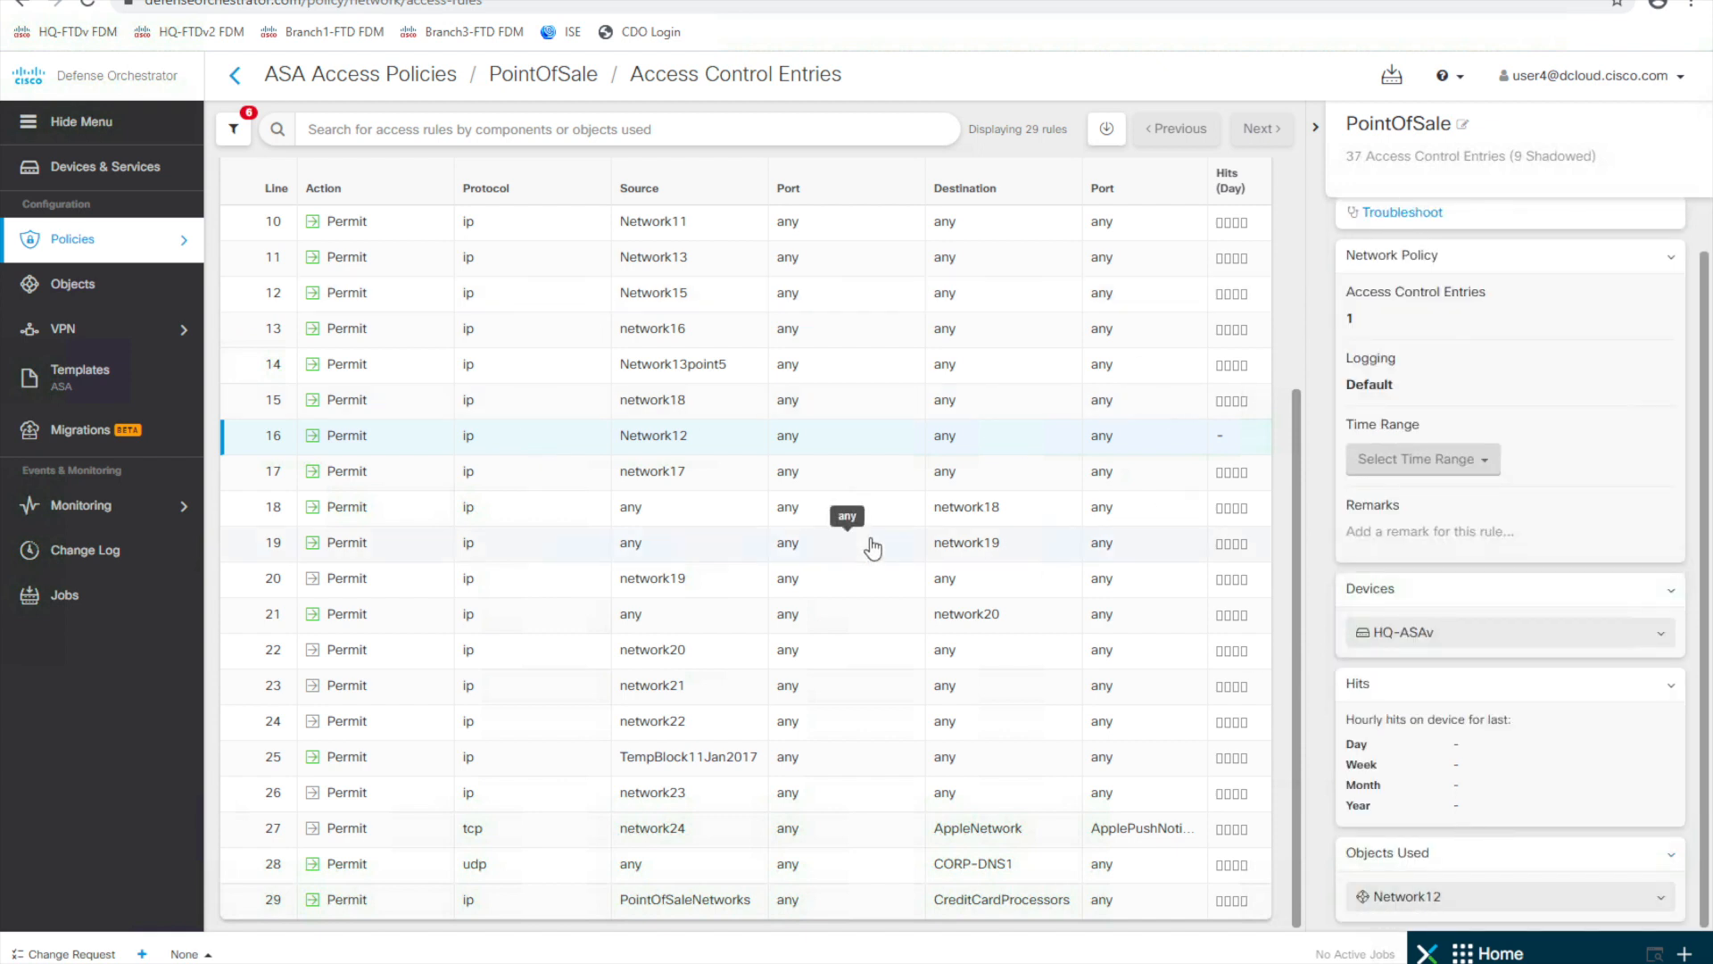
- Preview and deploy the pending Network12 change to Branch1-ASAv, and refresh the device list
click(101, 169)
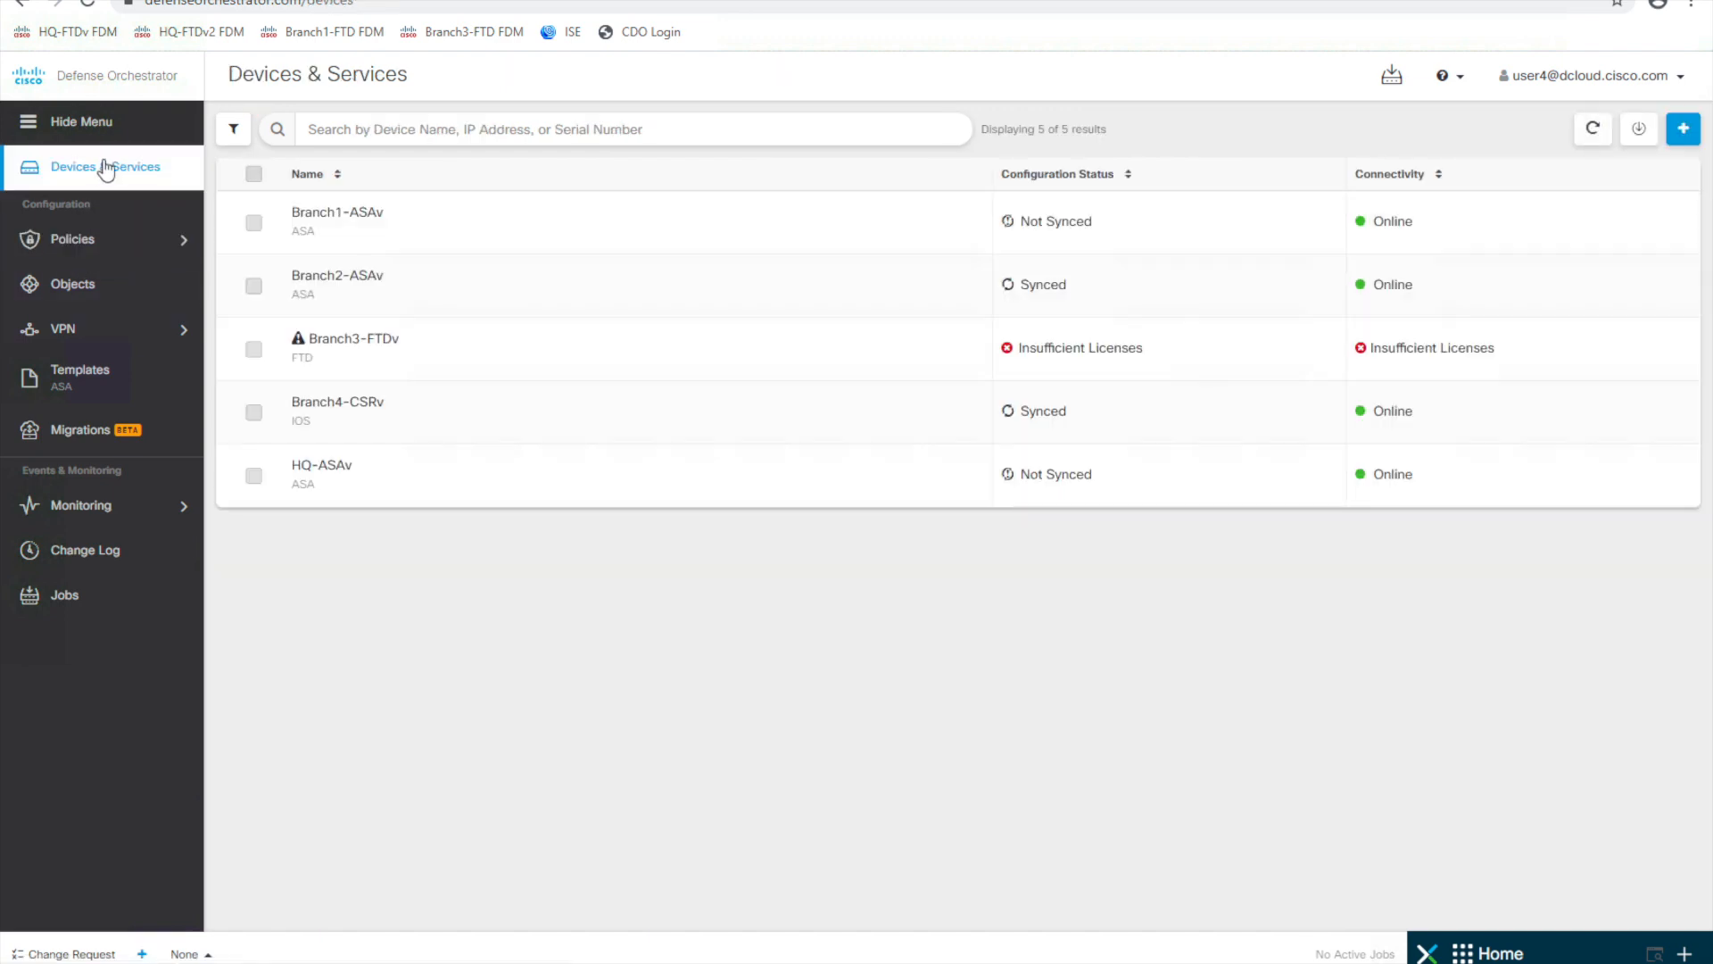
click(1183, 225)
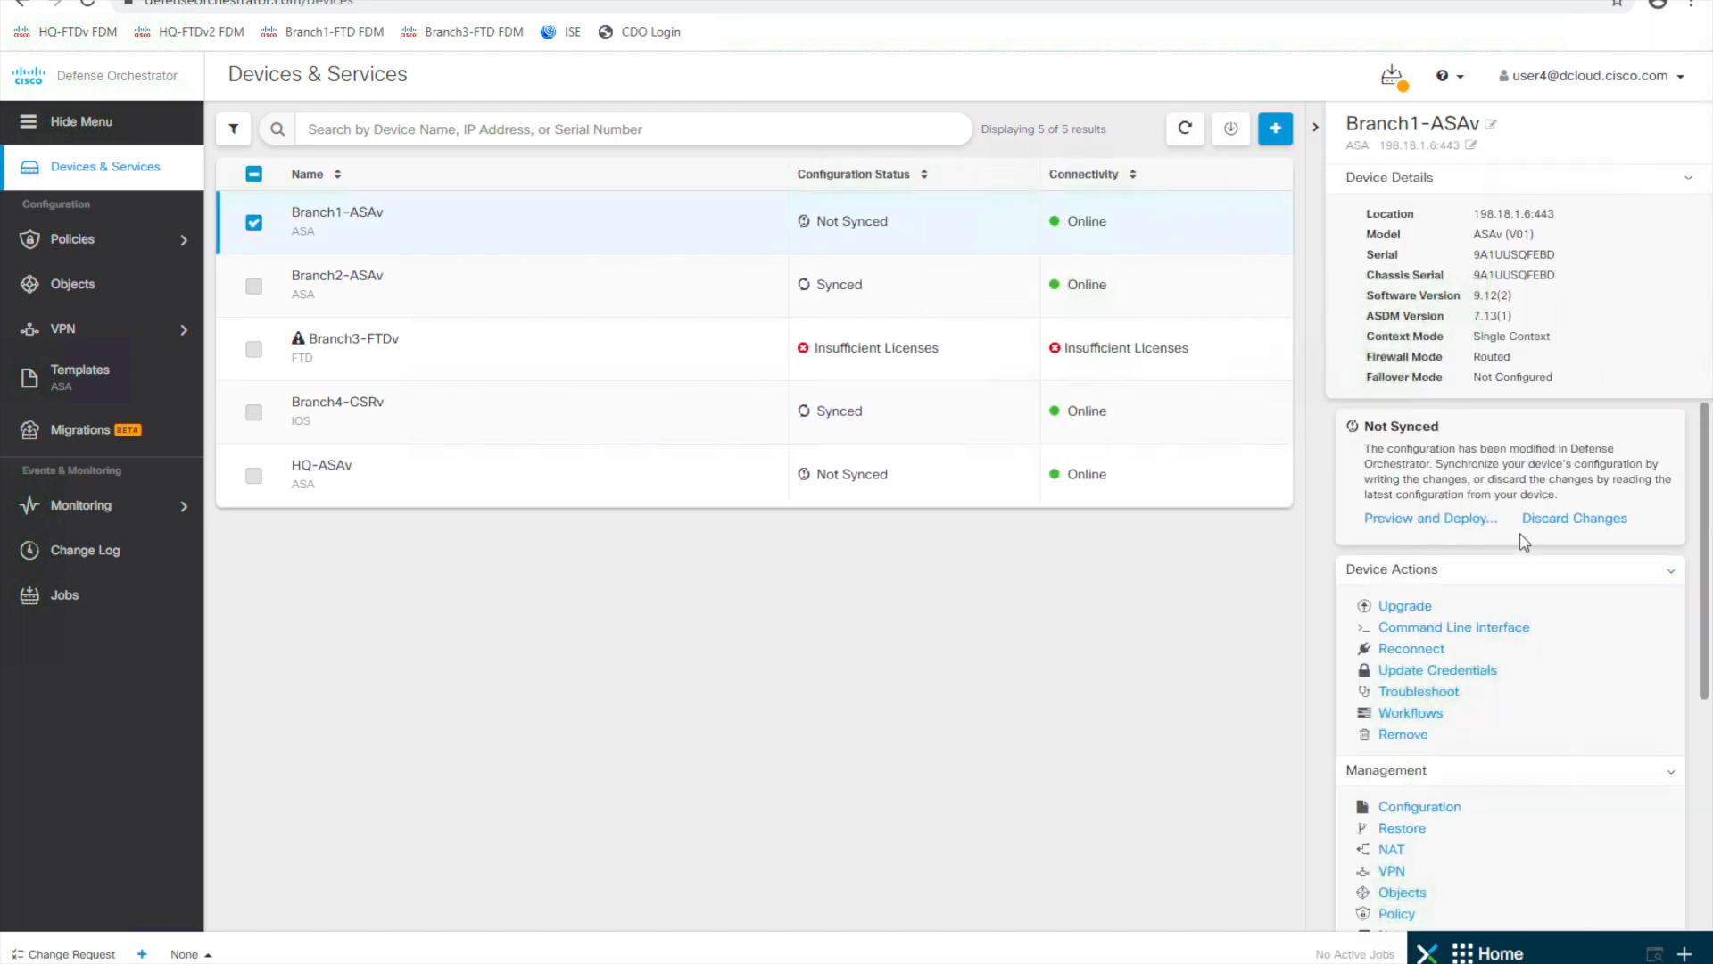
click(1438, 523)
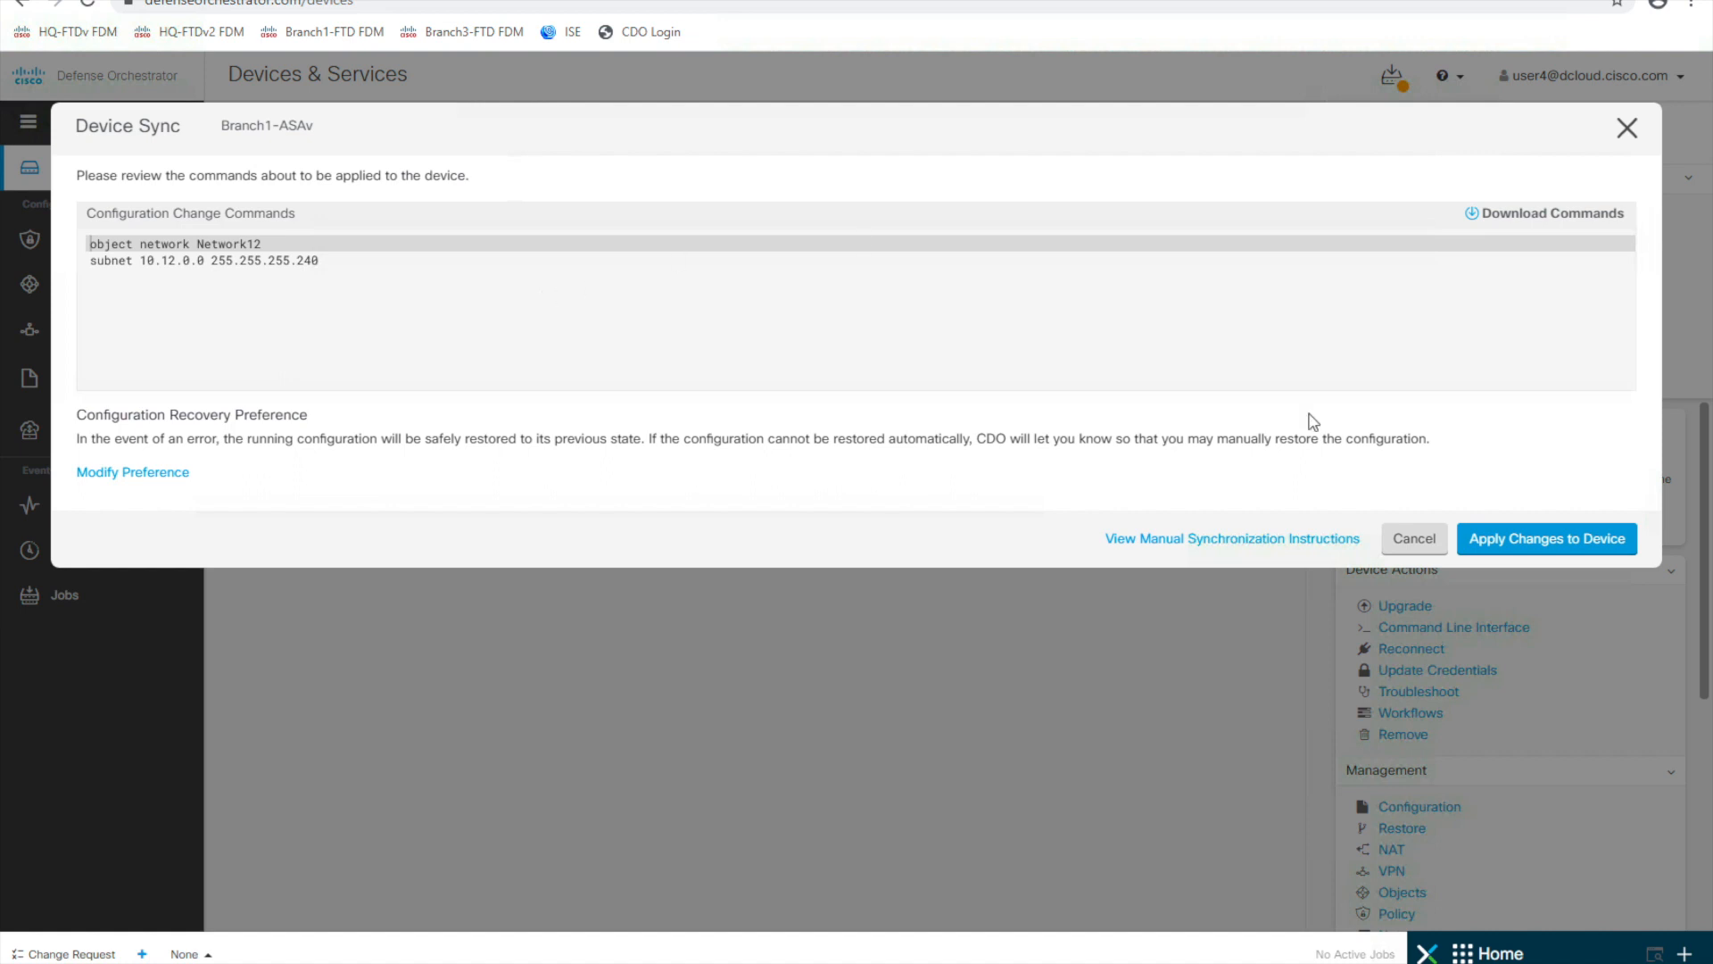
click(1566, 549)
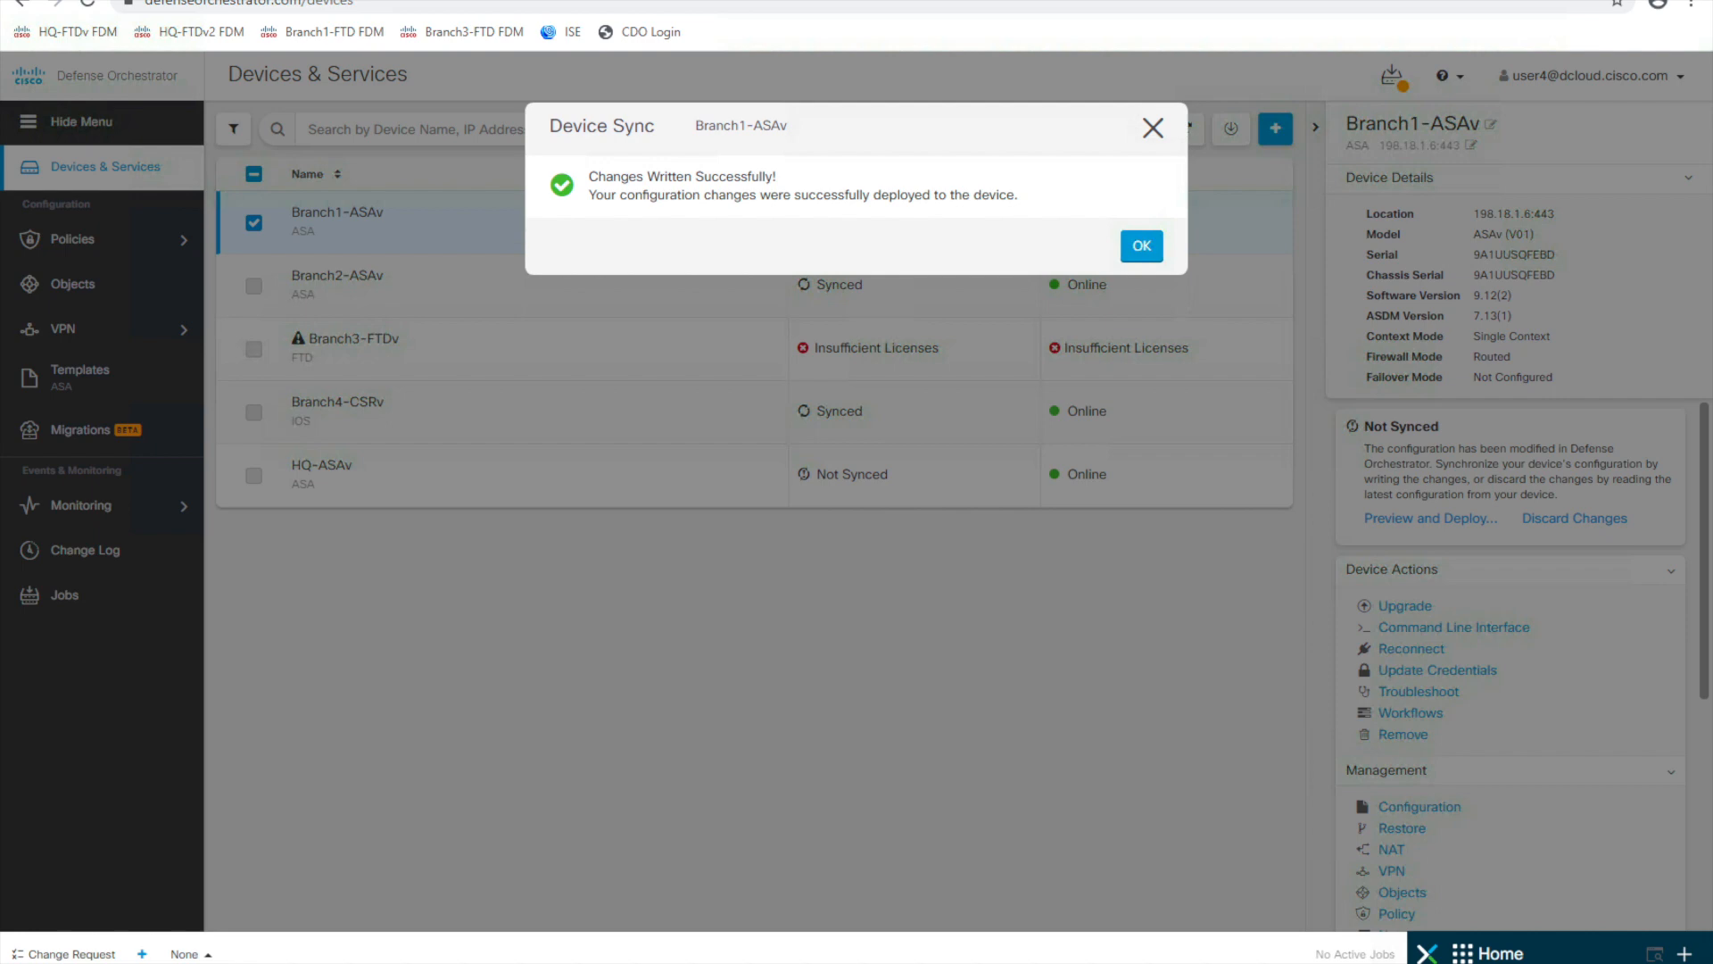
click(1147, 250)
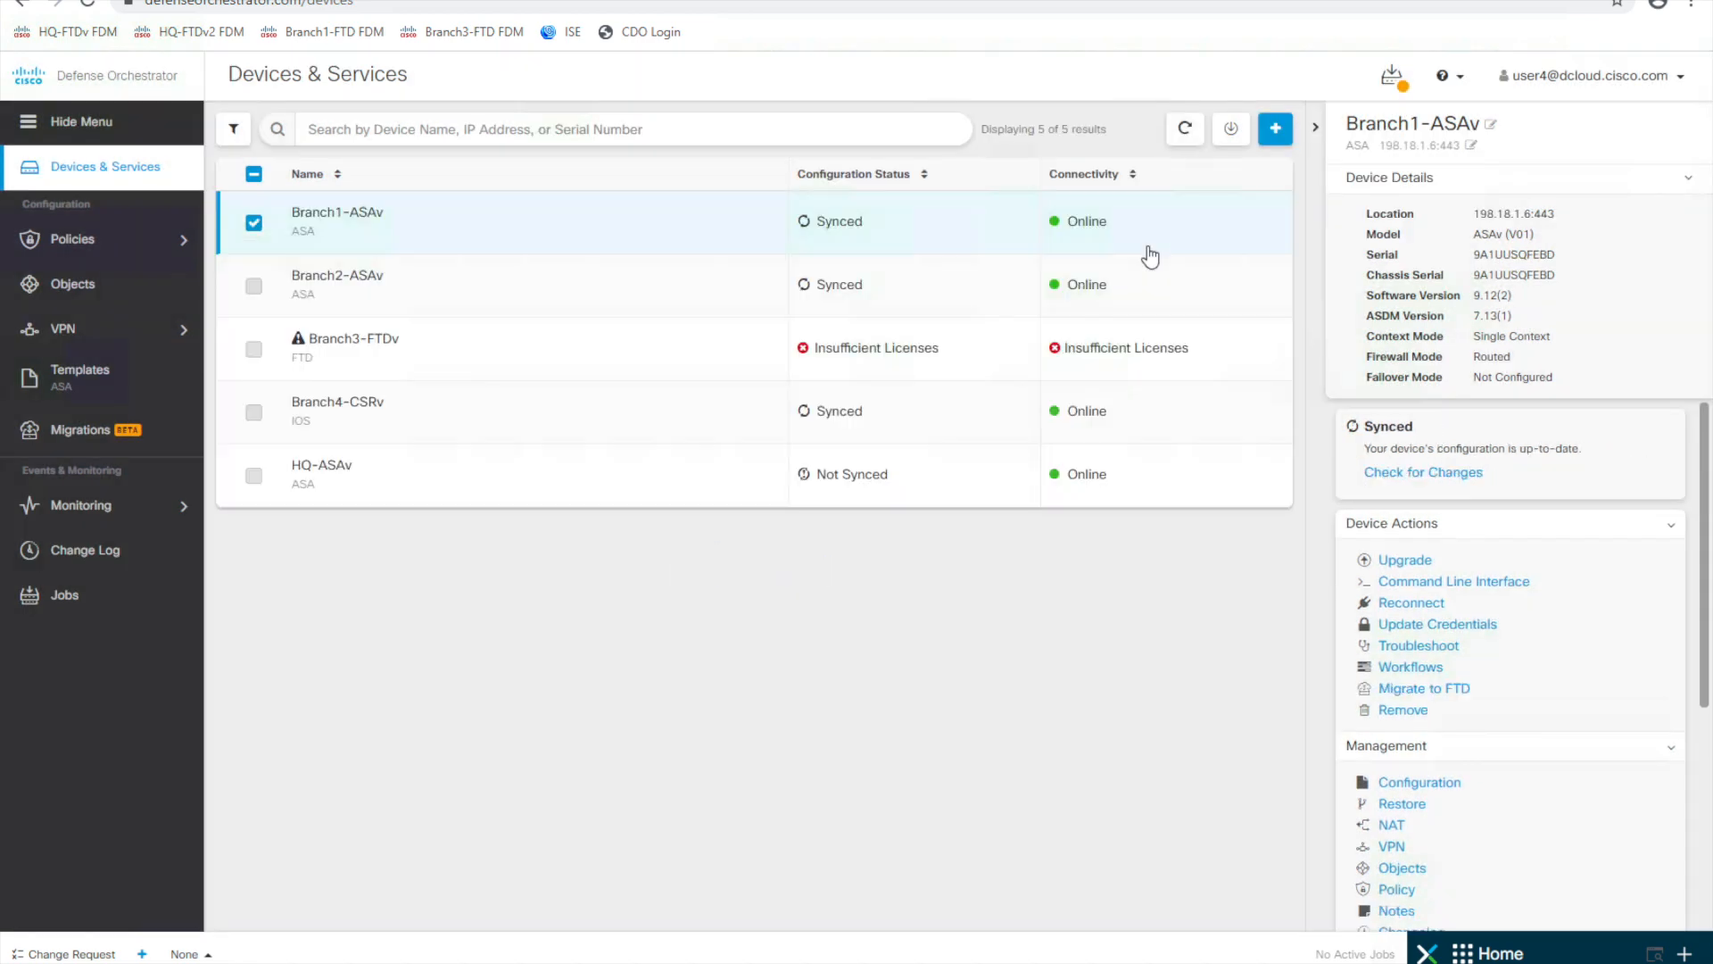
click(1185, 130)
- Reopen HQ-ASAv's PointOfSale policy from the ASA access policies and check the Network12 object's address on line 16
click(83, 256)
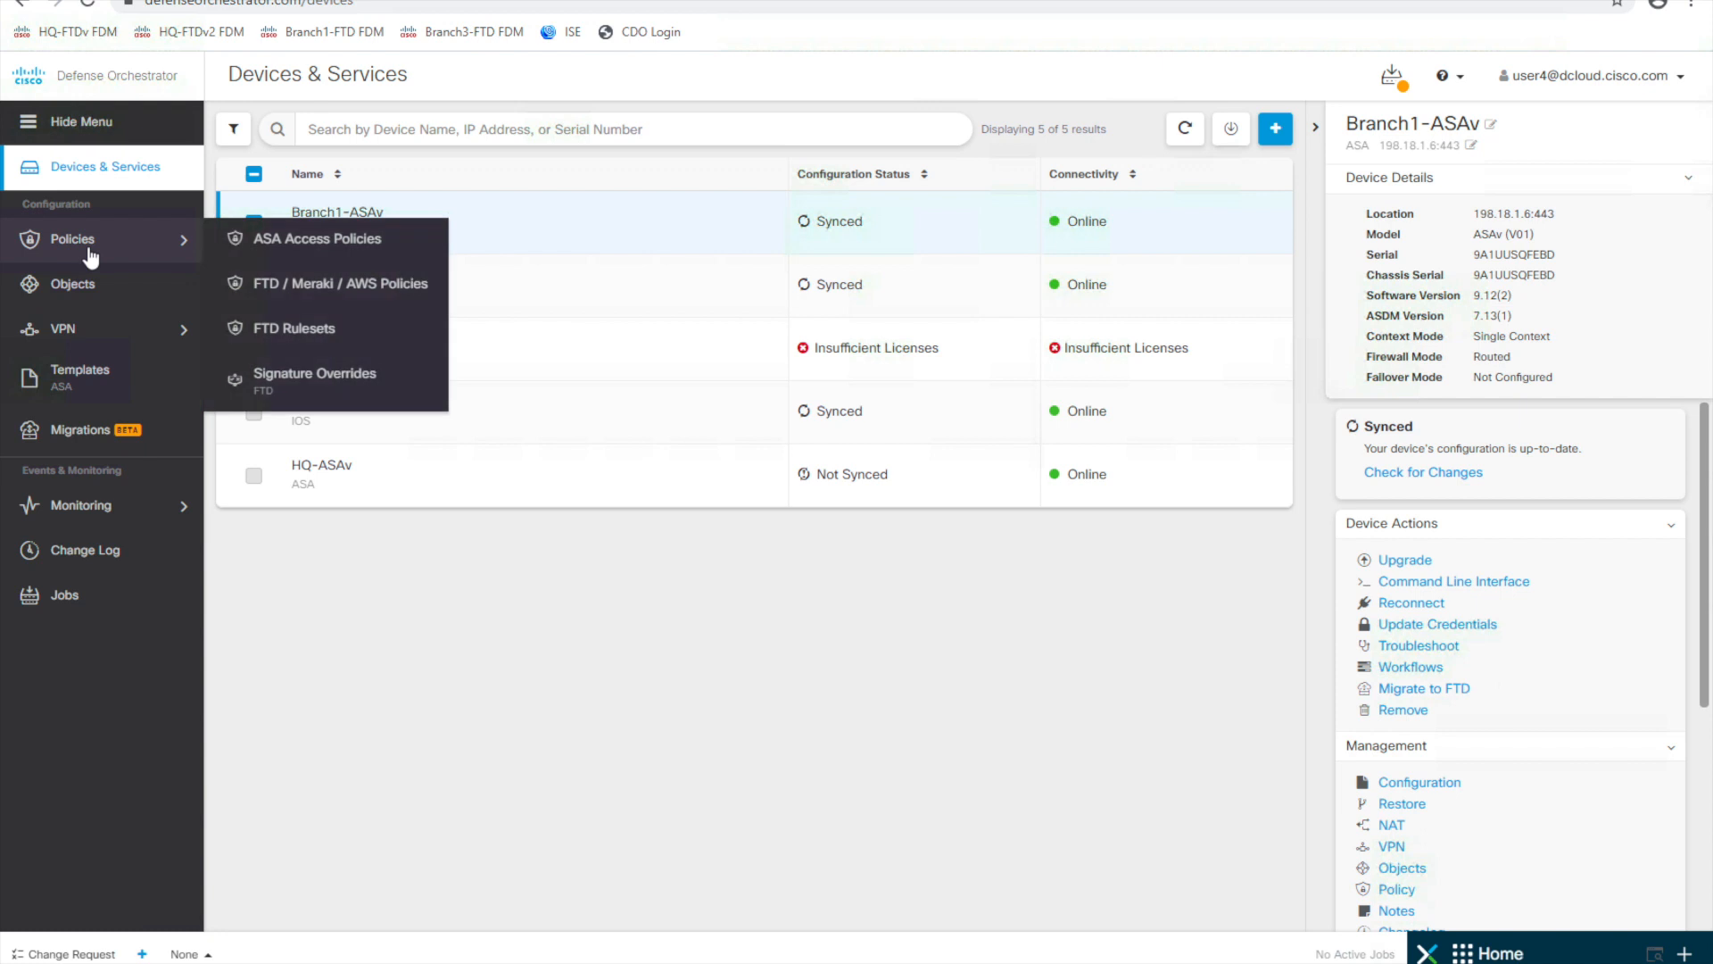
click(263, 239)
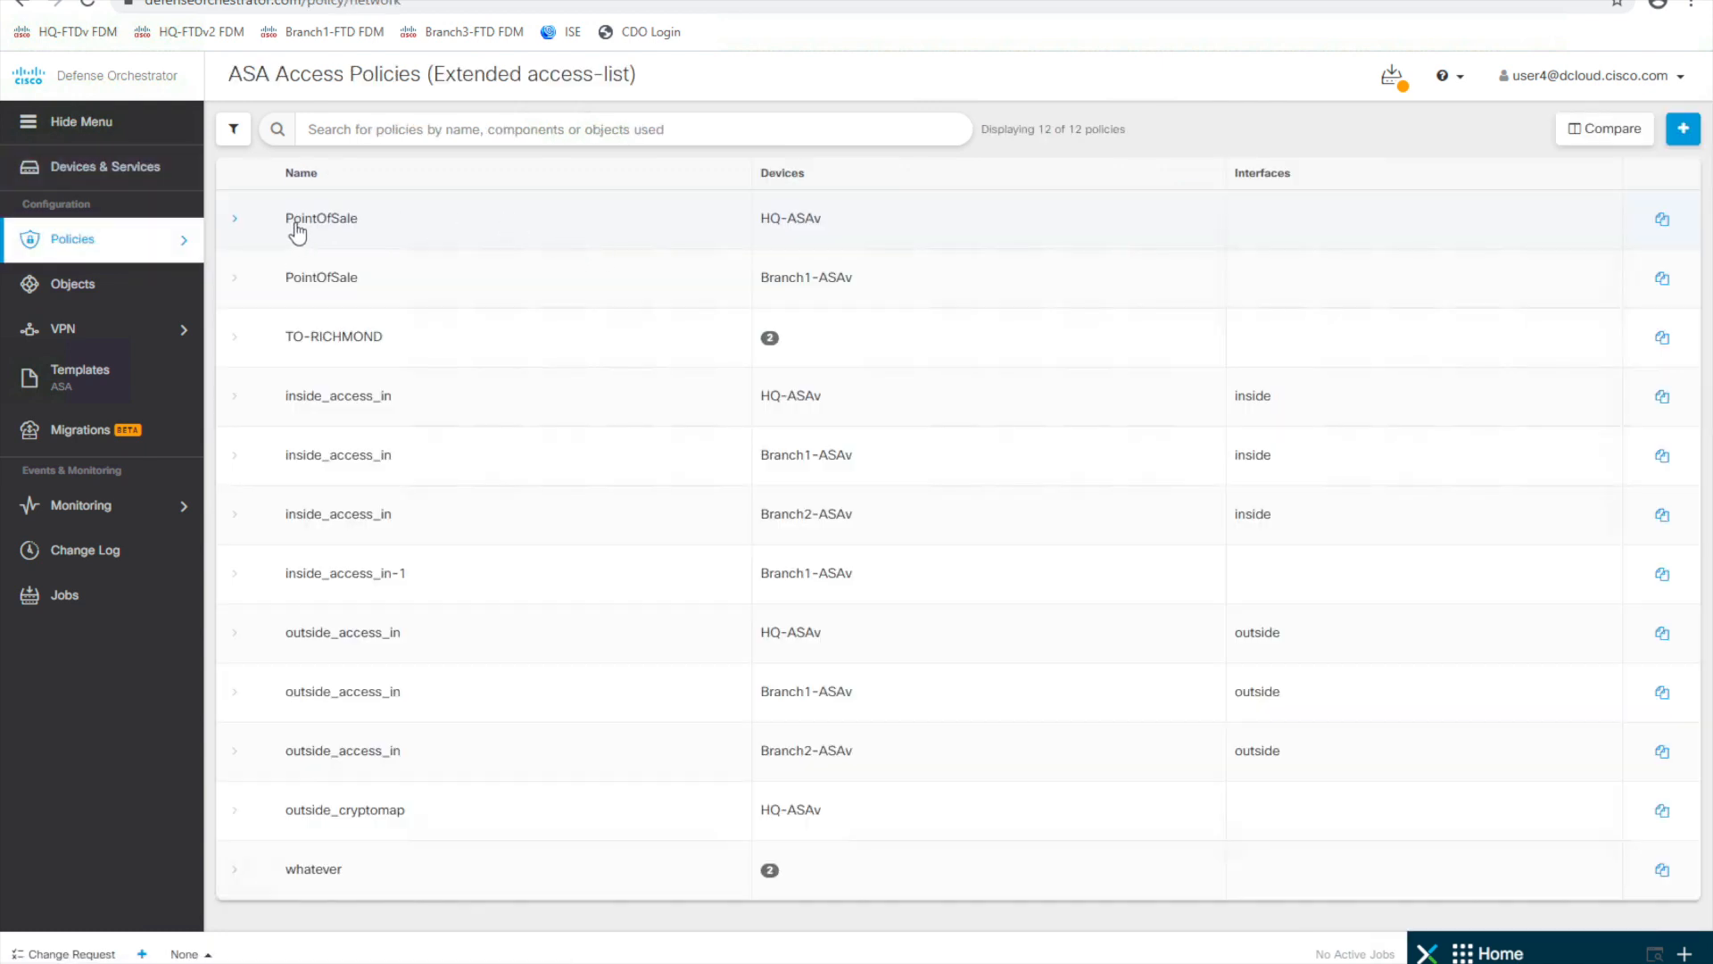
click(536, 229)
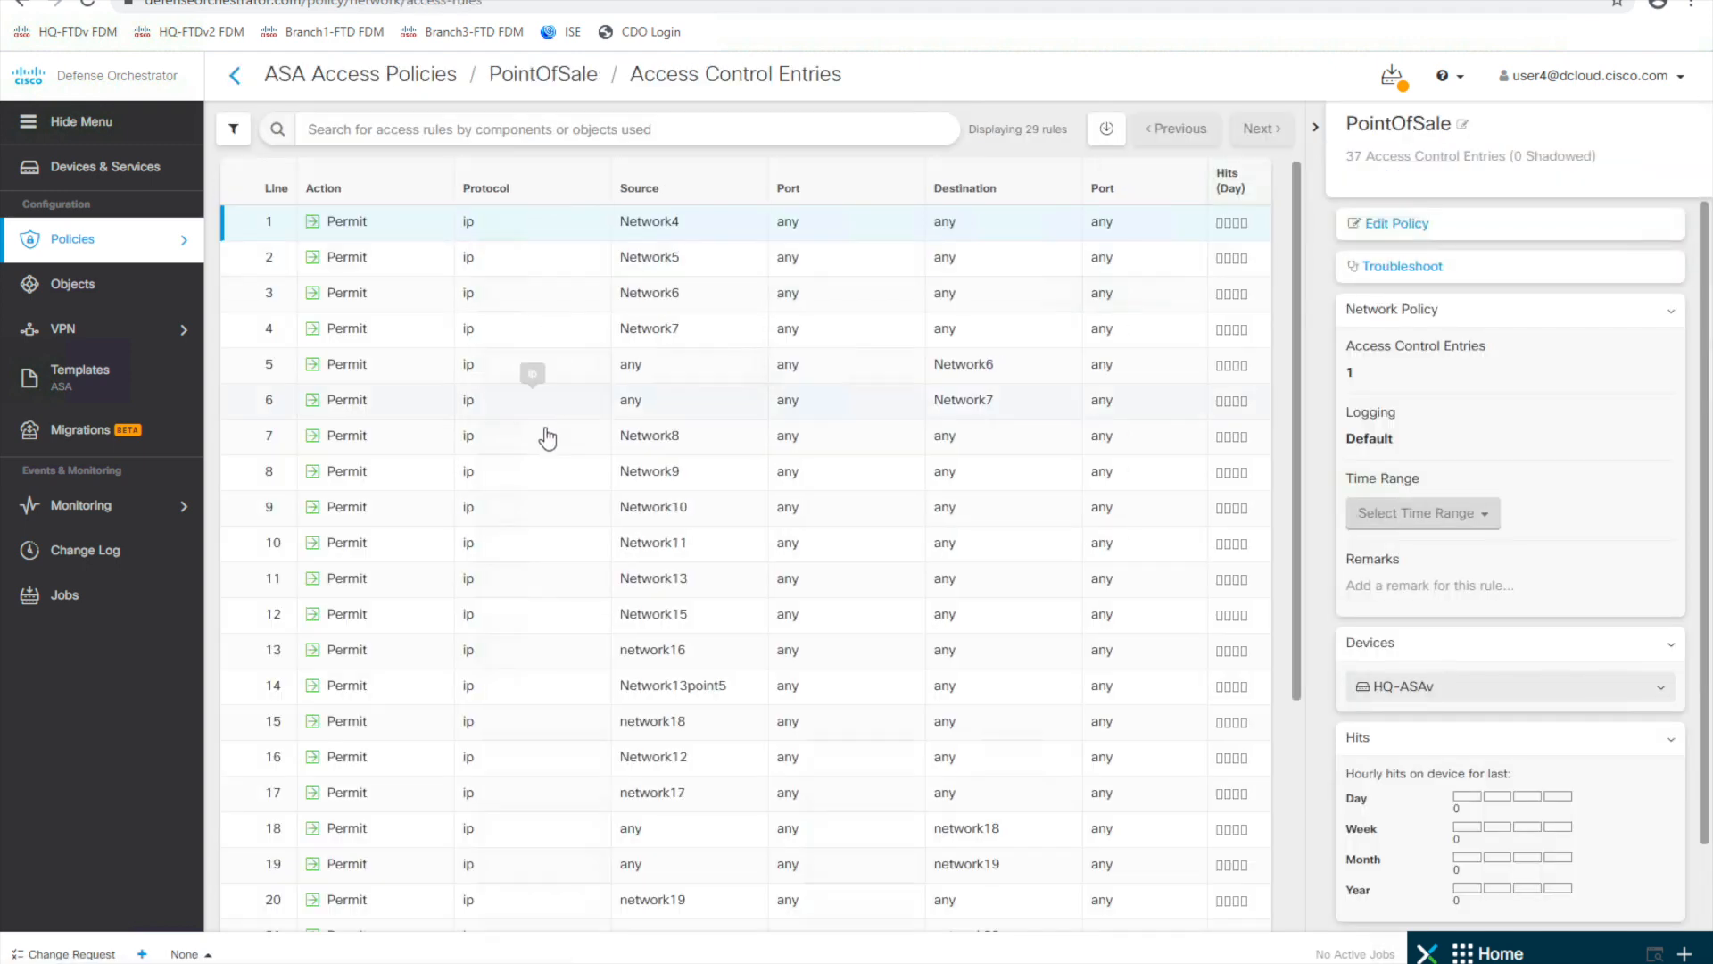
click(563, 769)
scroll(1543, 785, down, 1)
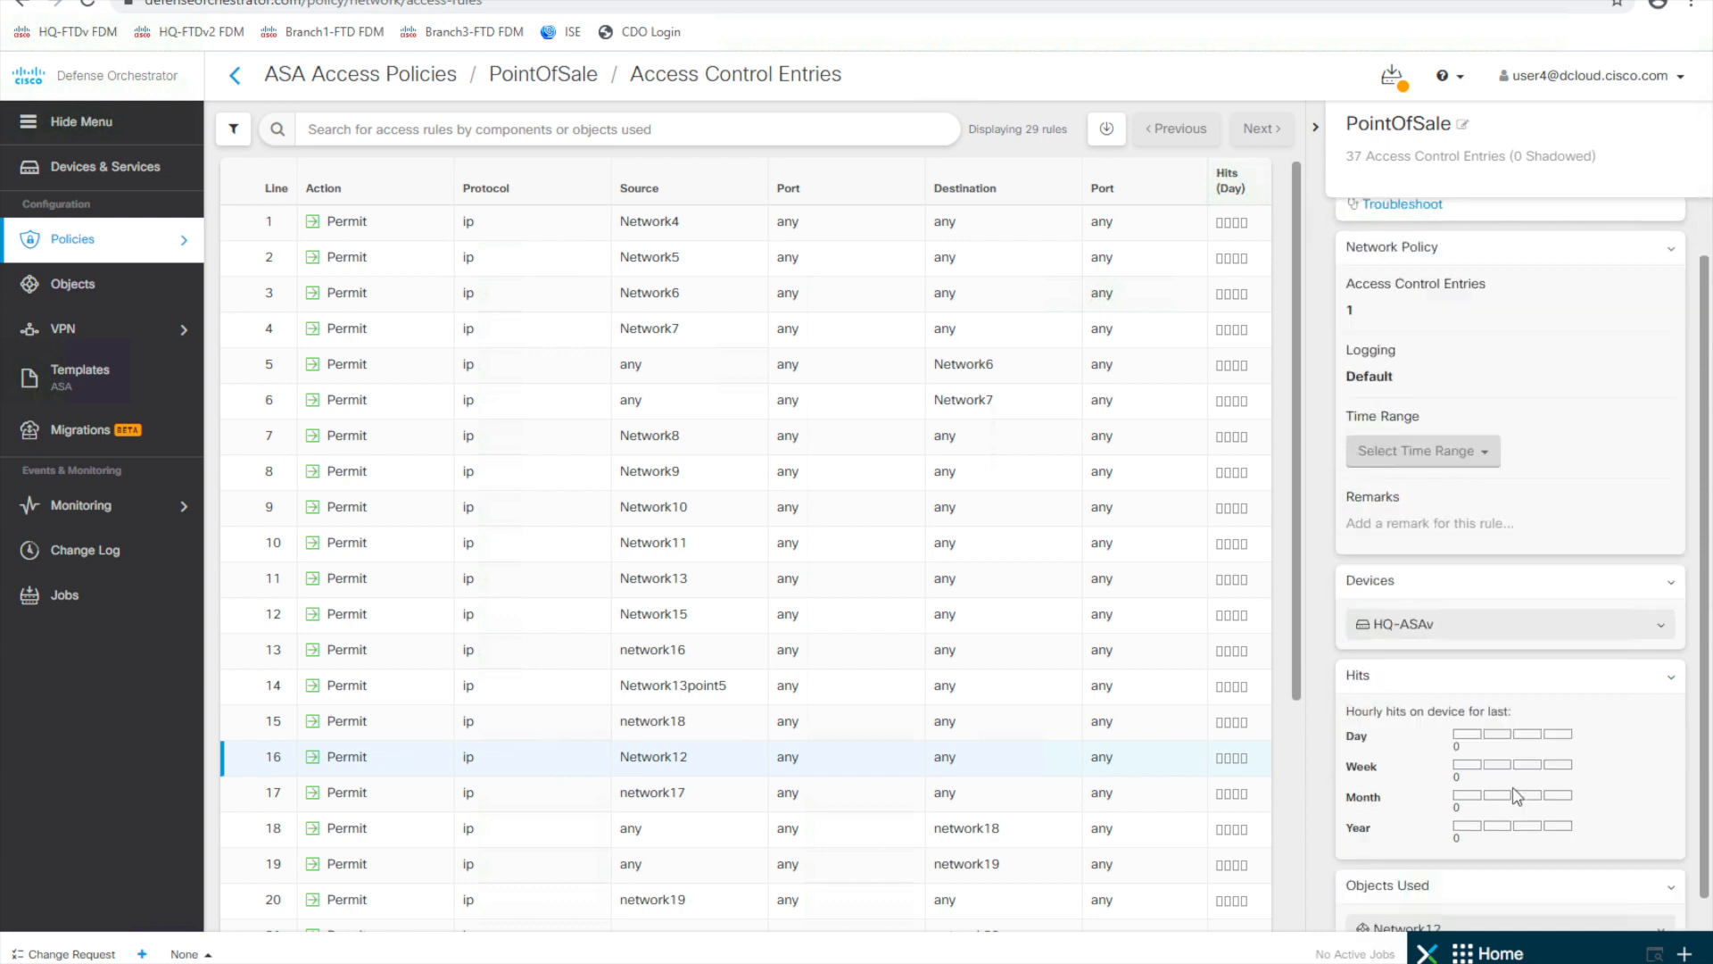
click(1574, 904)
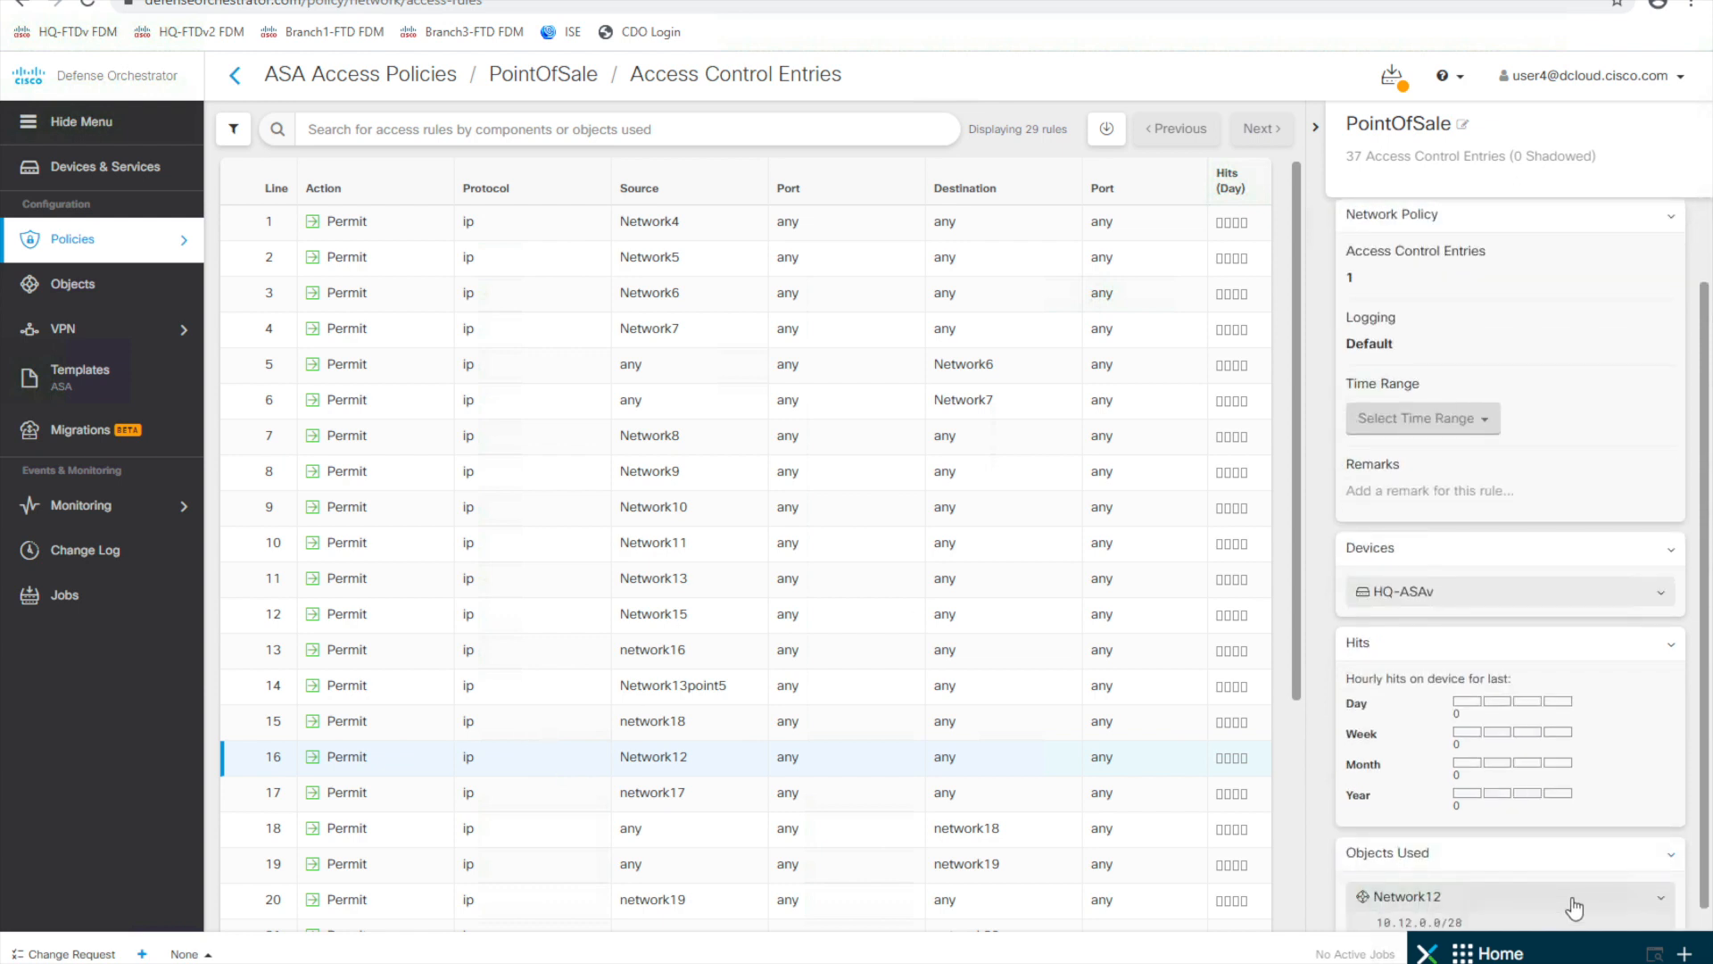